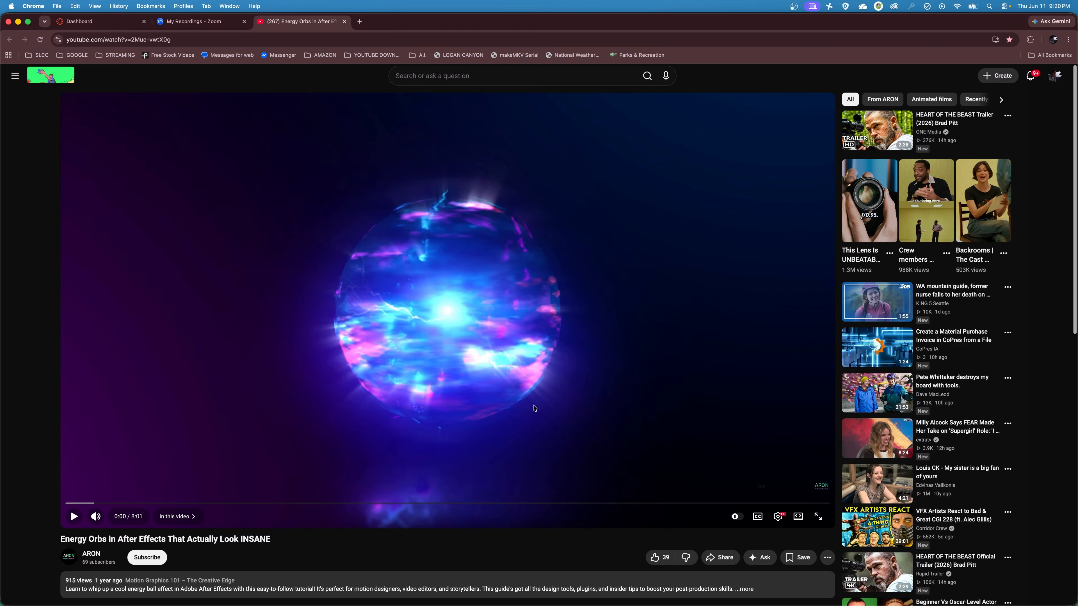
Step: Play a short part of the YouTube energy orb tutorial with the sound muted, stopping at the Fractal Noise settings
scroll(297, 425, down, 1)
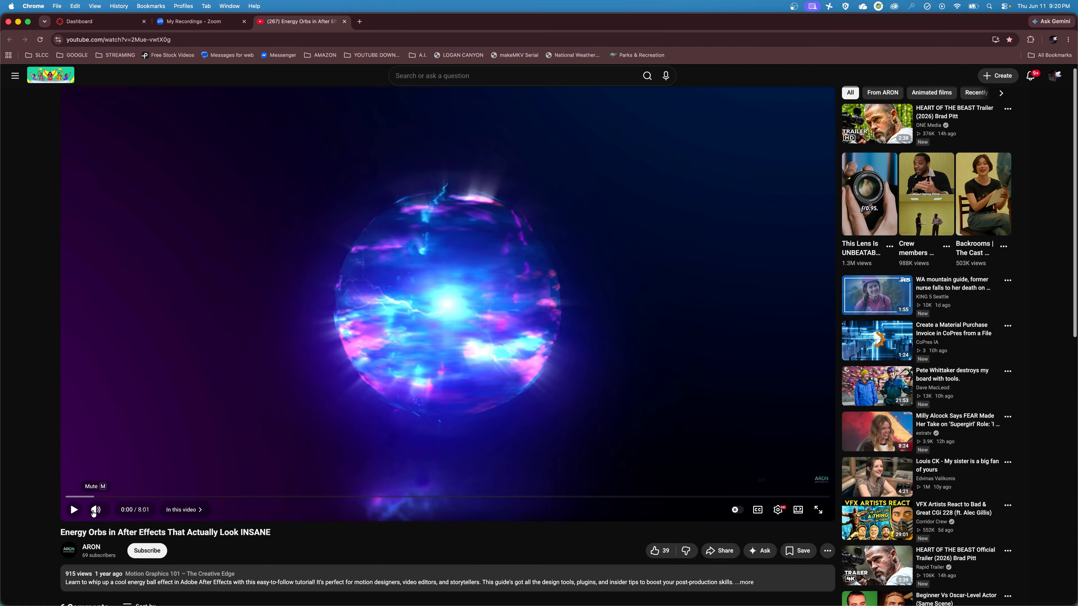
click(96, 510)
click(74, 509)
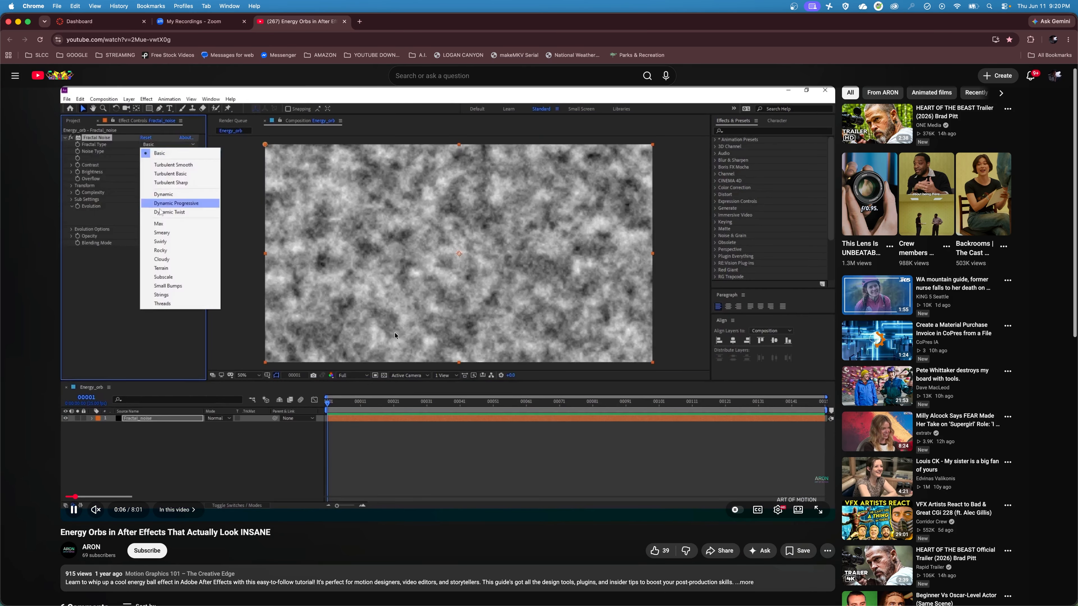
click(344, 427)
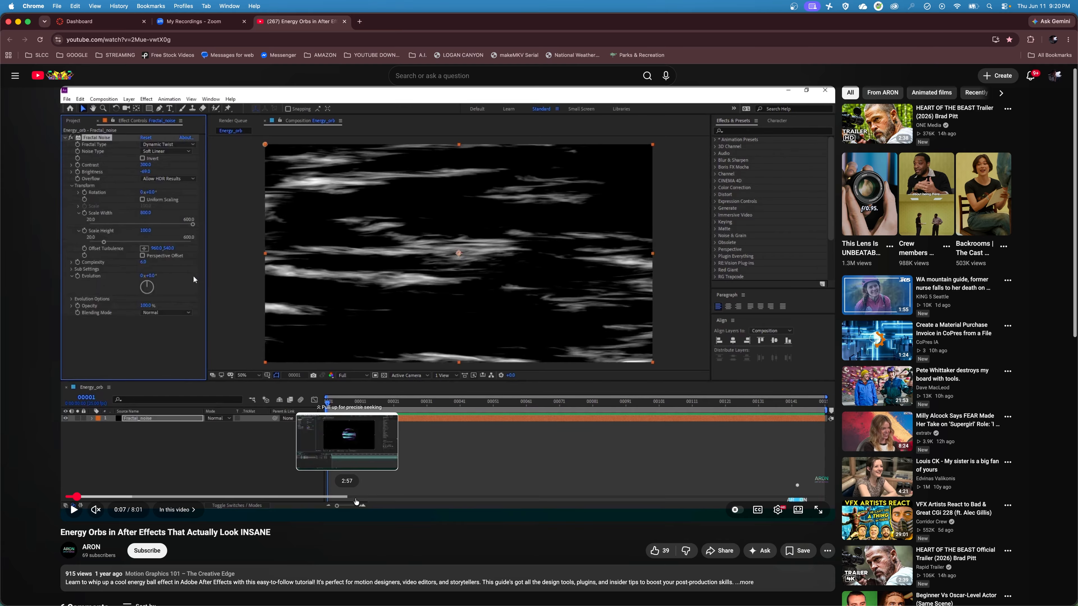
Step: Switch to After Effects and import the ORB.aep project file into the open project
key(super+Tab)
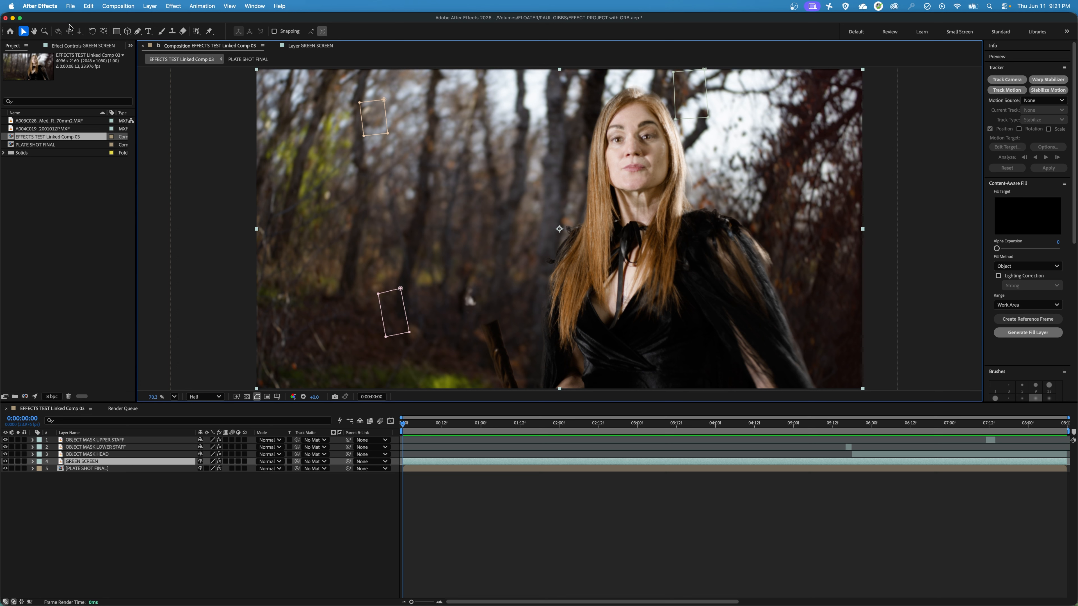
click(70, 6)
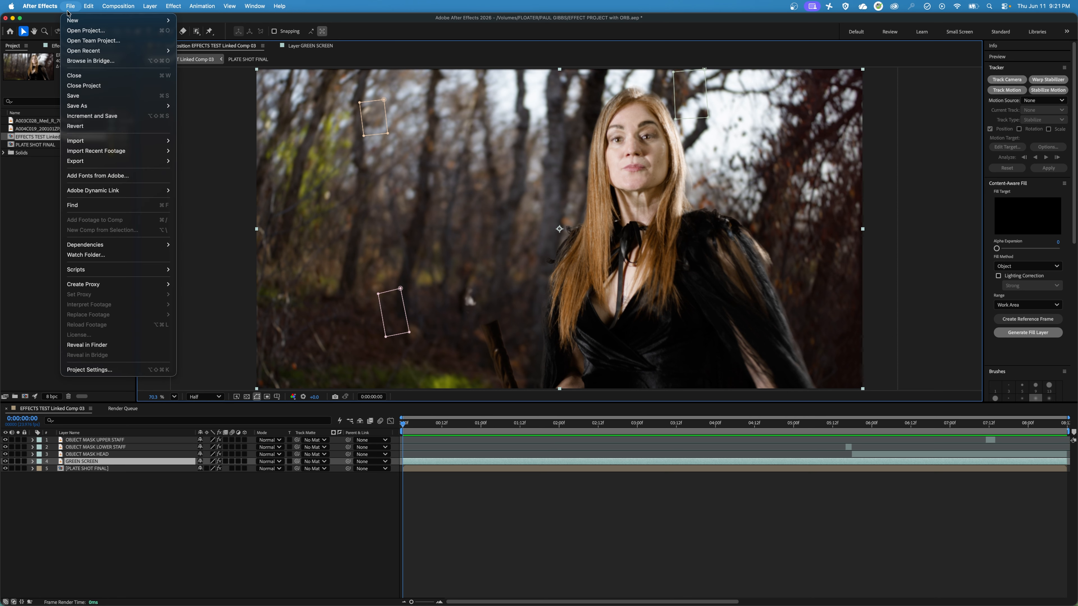
mouse_move(117, 141)
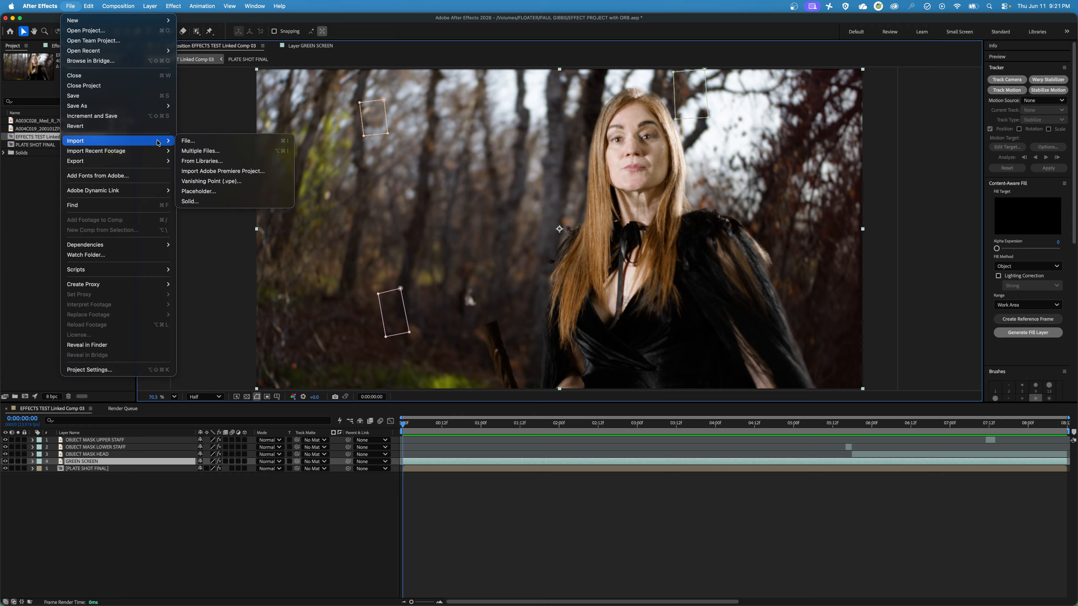
click(192, 144)
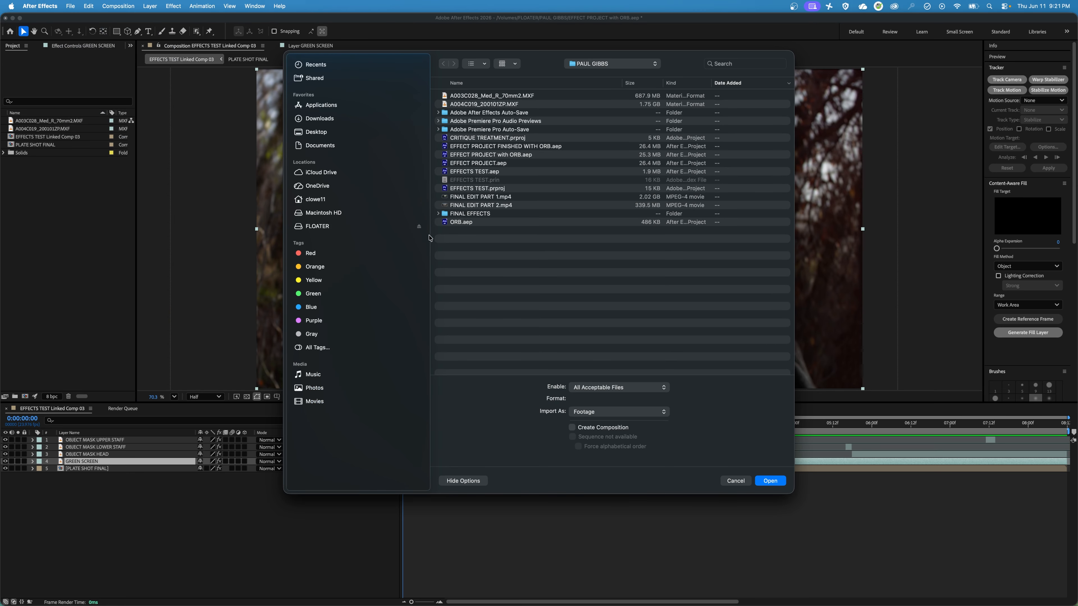
click(473, 222)
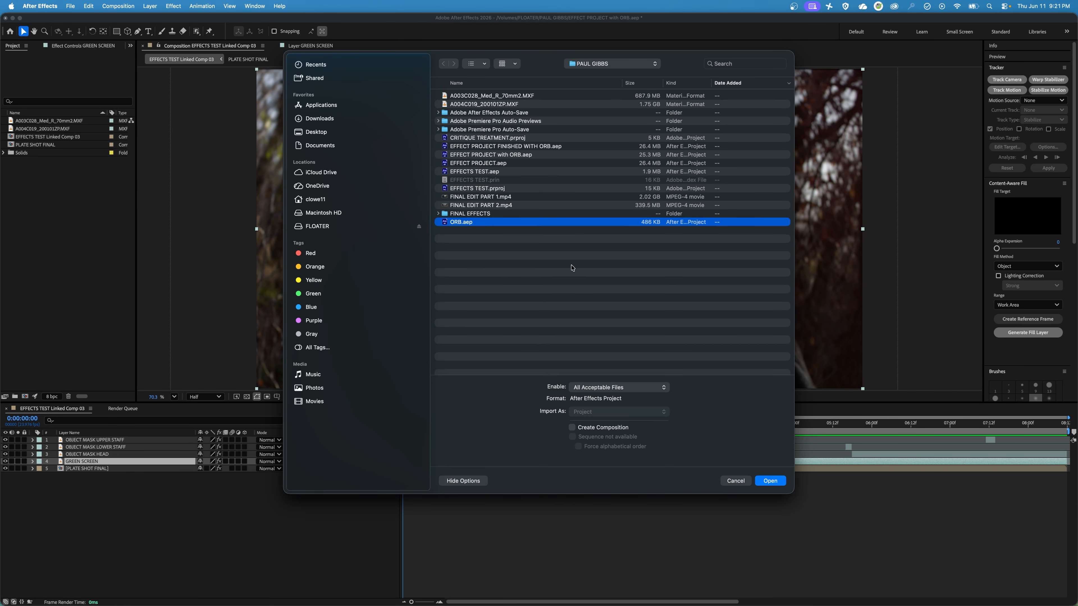
click(770, 481)
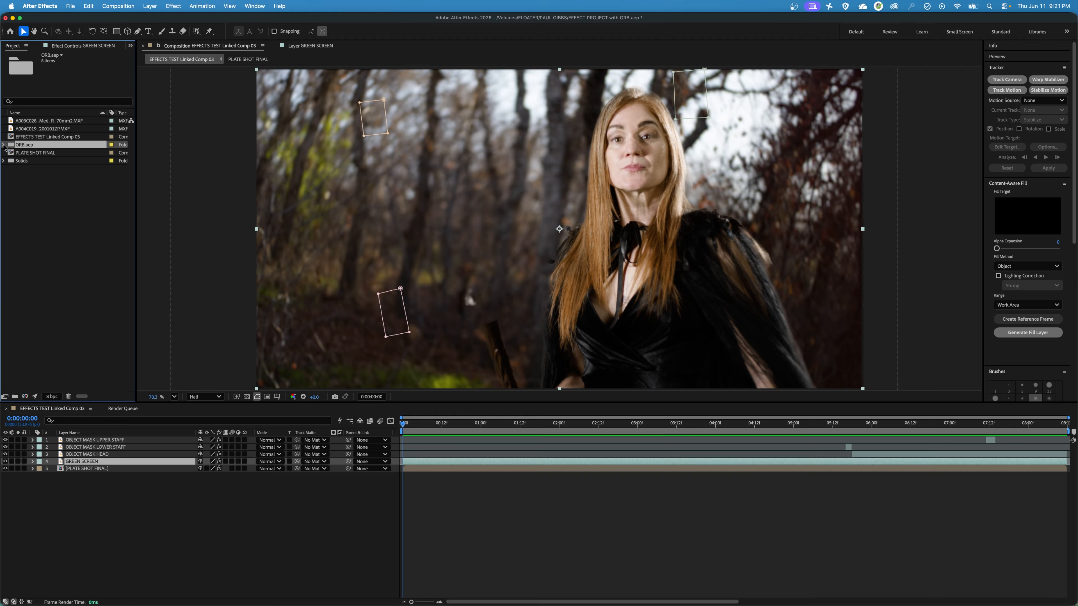
Step: Open Comp 1 from the imported ORB.aep folder and preview the orb animation
click(4, 145)
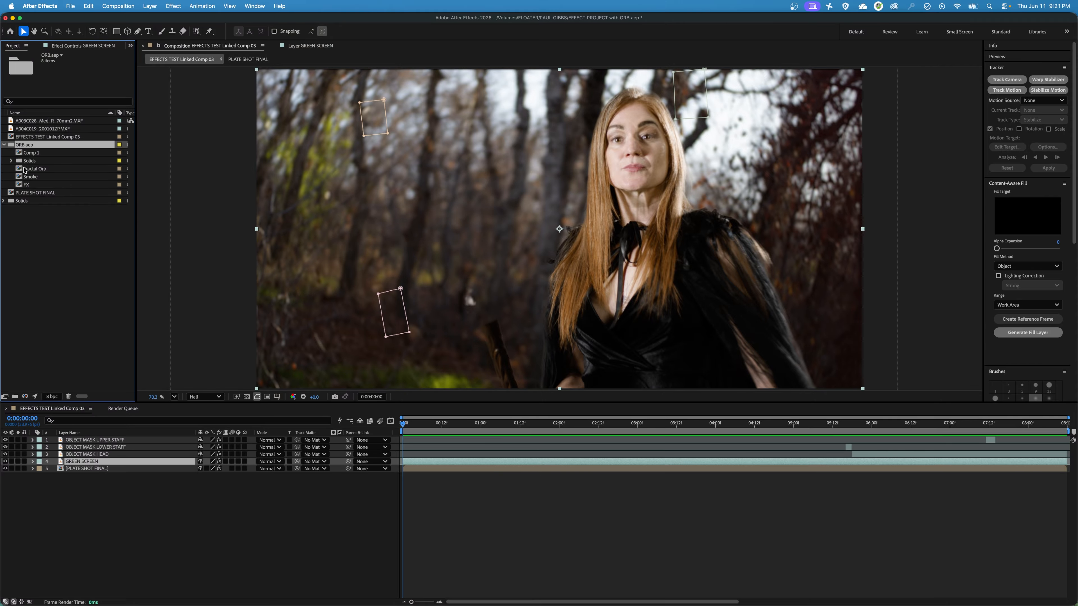
click(25, 153)
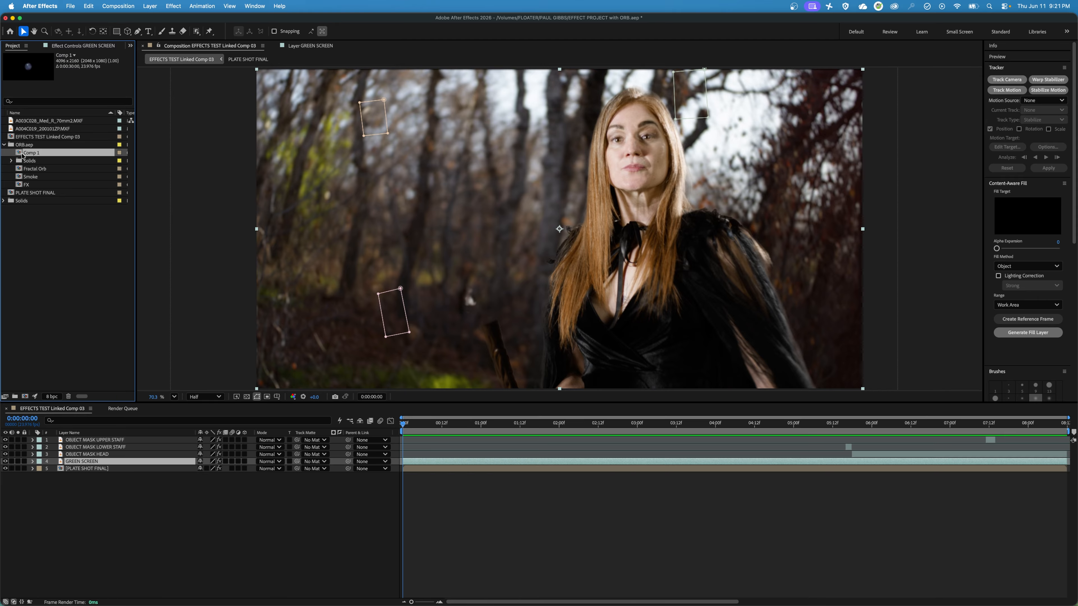
double_click(23, 153)
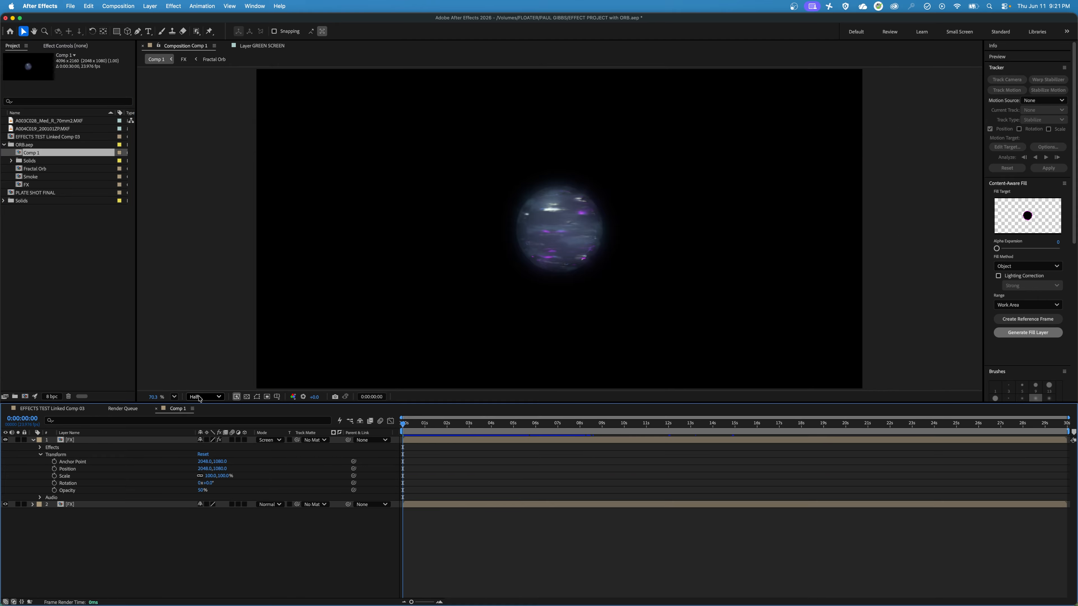
key(space)
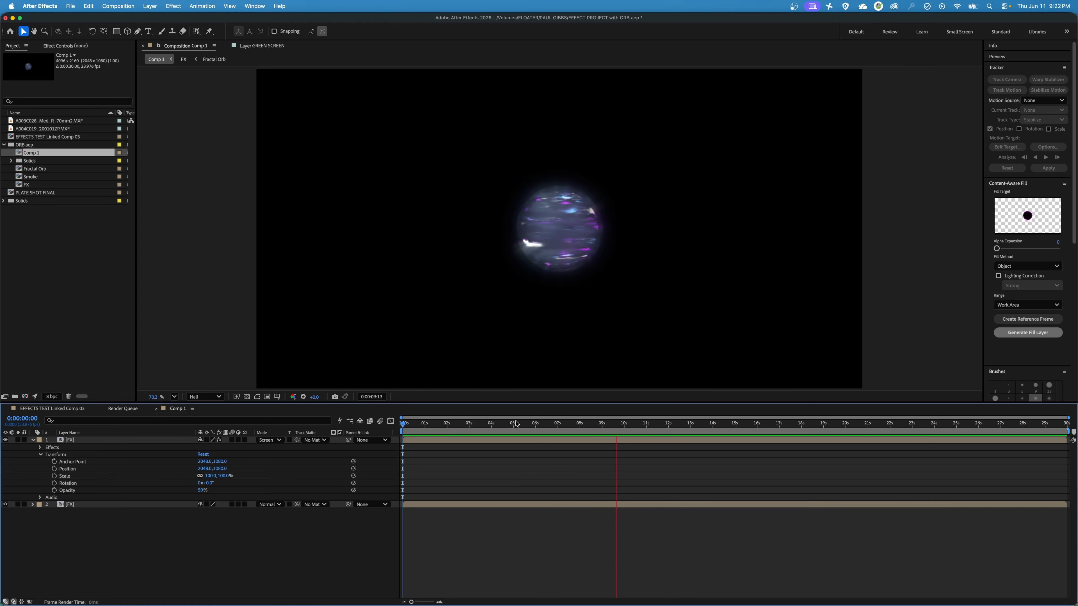
key(space)
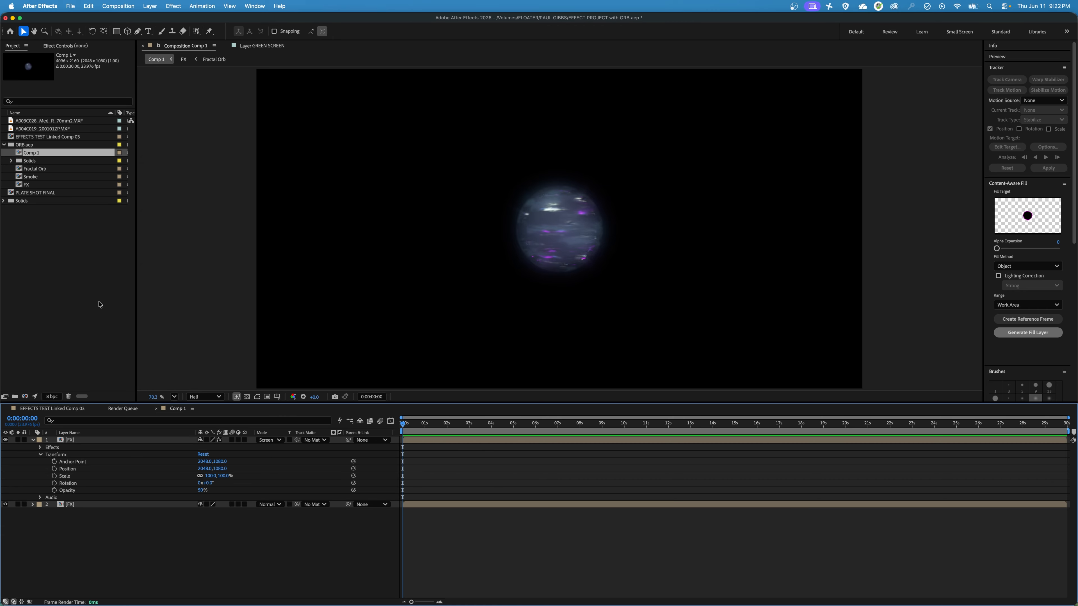
Step: Rename the imported Comp 1 composition as Final ORB
click(17, 155)
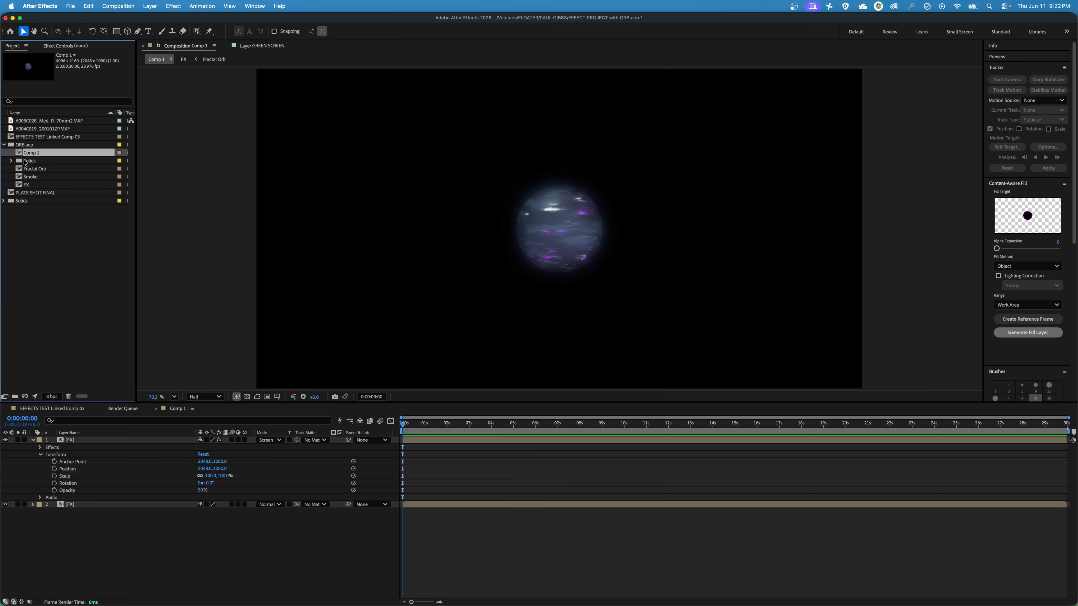
text(Final ORB)
key(Return)
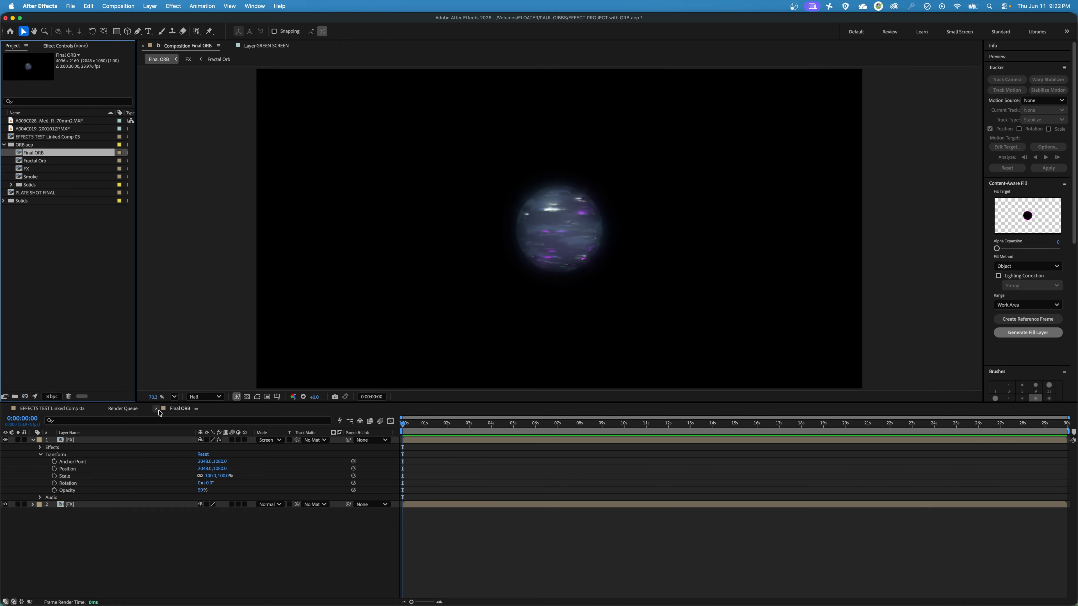
Step: Return to EFFECTS TEST Linked Comp 03, duplicate the GREEN SCREEN layer and move the copy to the top of the layer stack
click(156, 409)
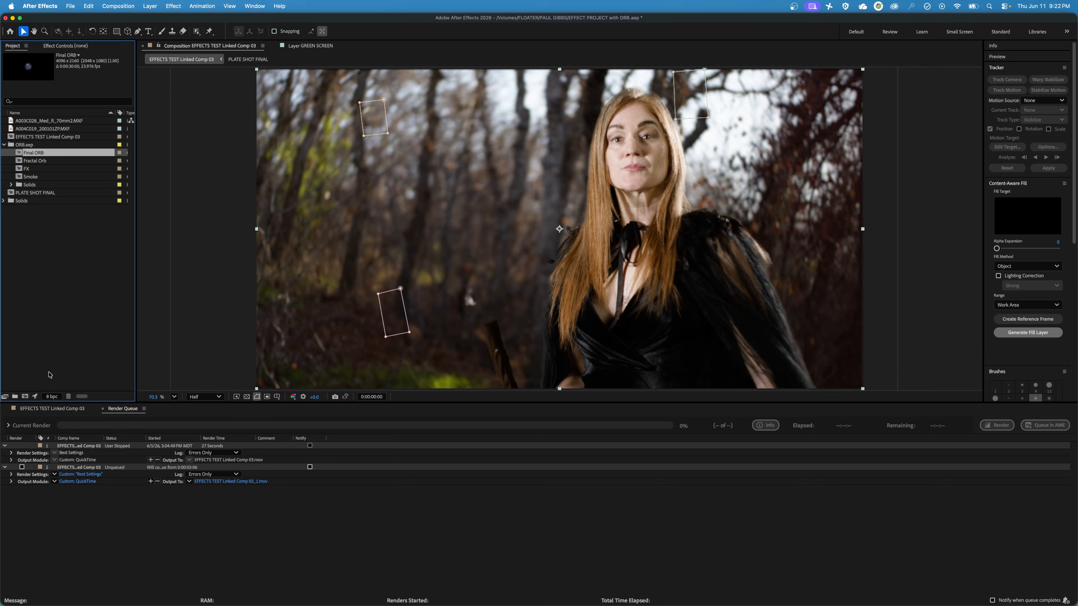
click(52, 408)
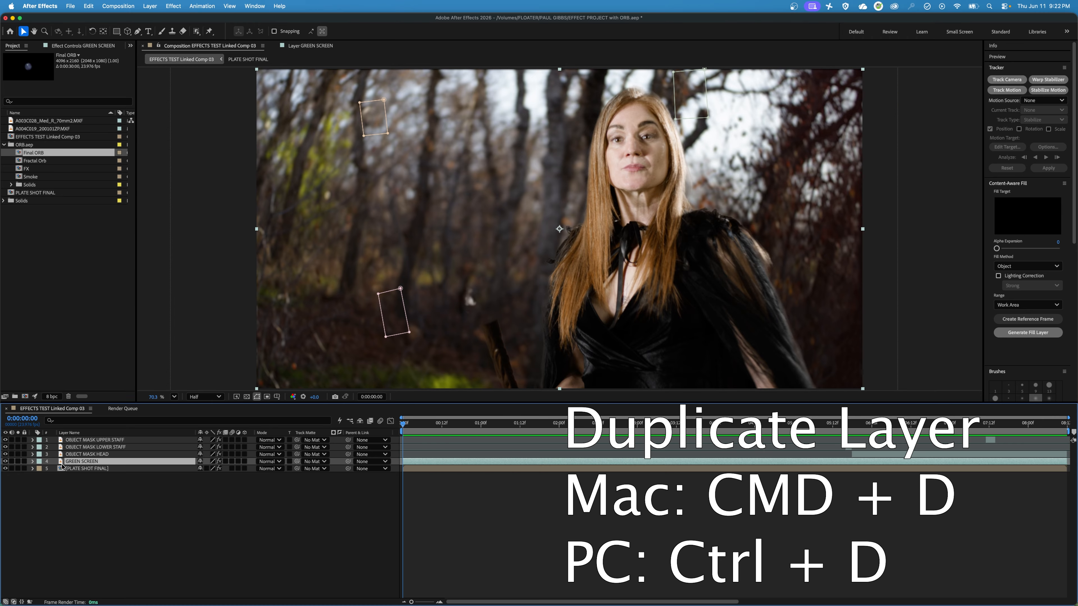
key(super+d)
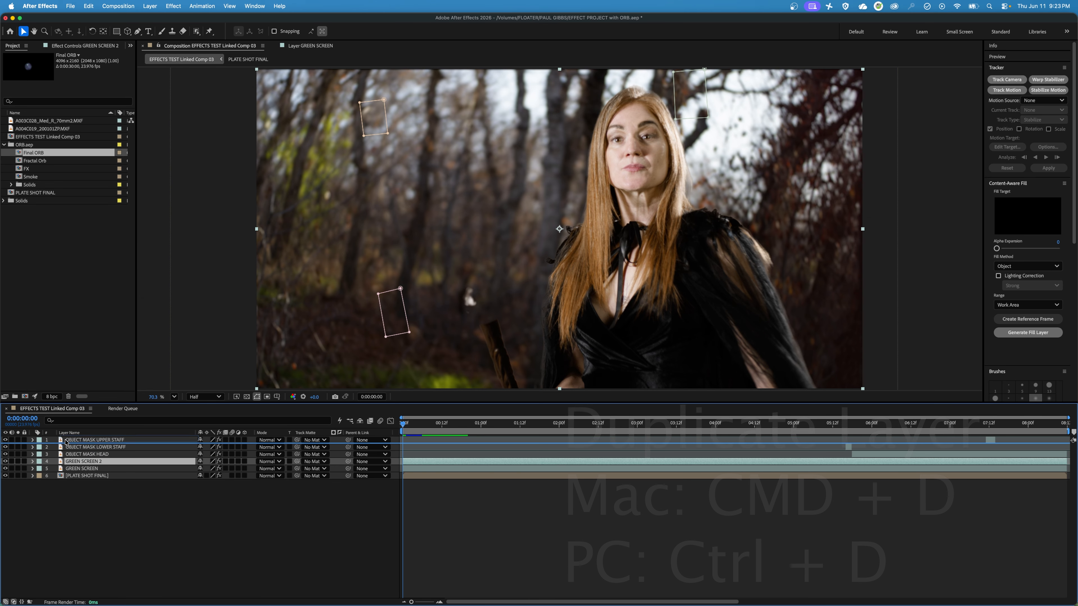
drag(68, 463, 67, 441)
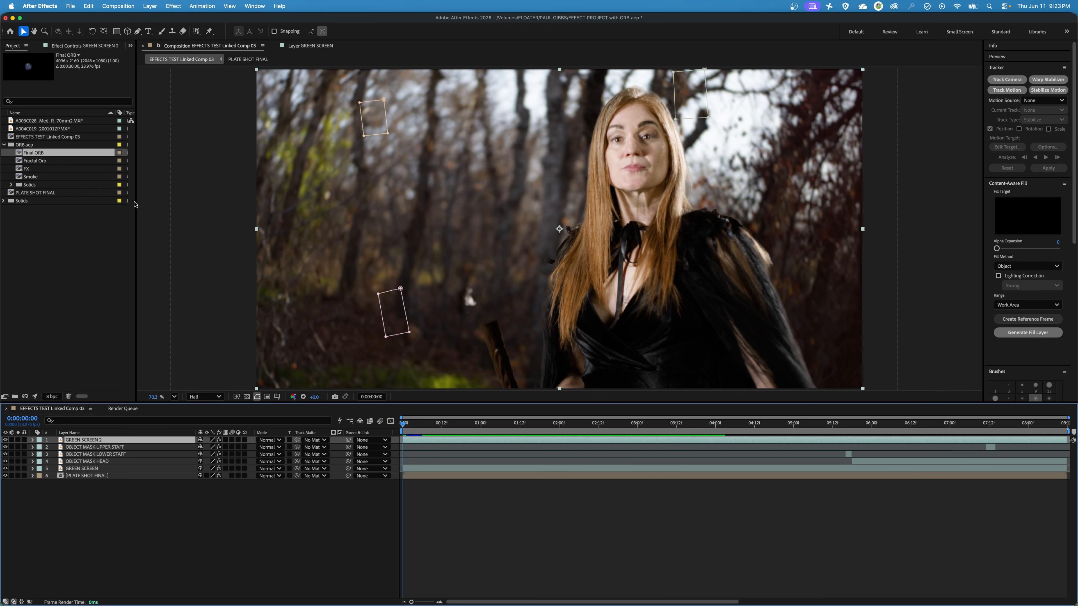
Step: Turn off the Keylight, Key Cleaner and Advanced Spill Suppressor effects on the GREEN SCREEN 2 layer
drag(136, 201, 225, 198)
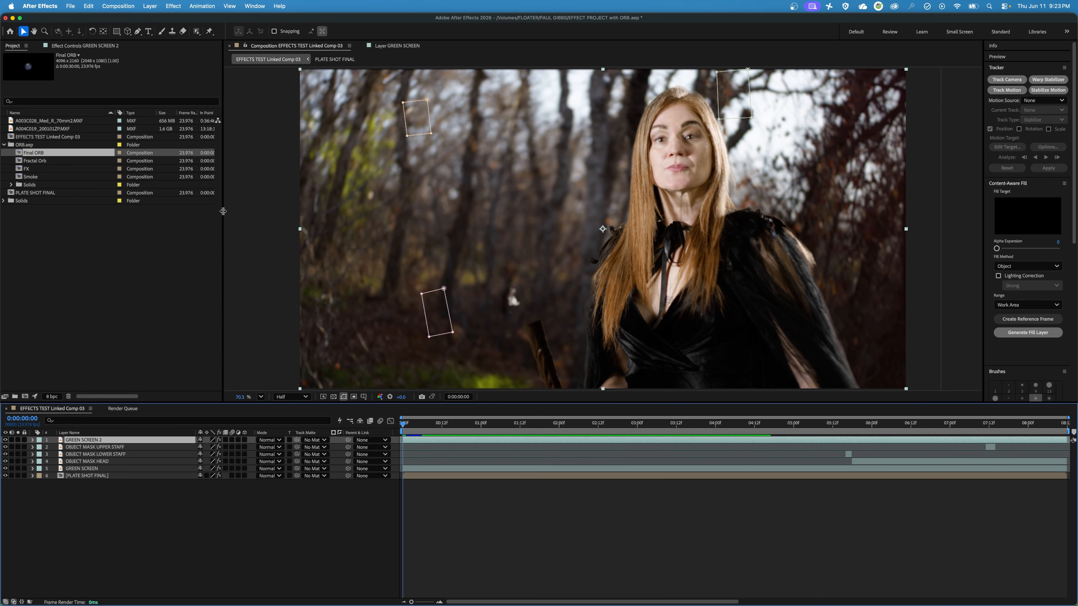
click(77, 46)
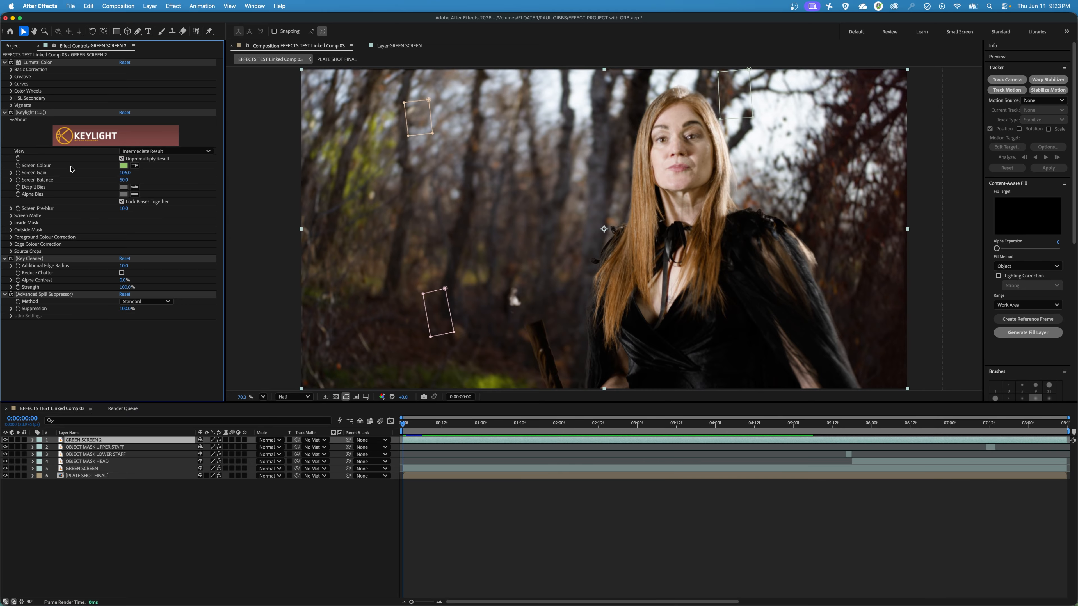
click(28, 62)
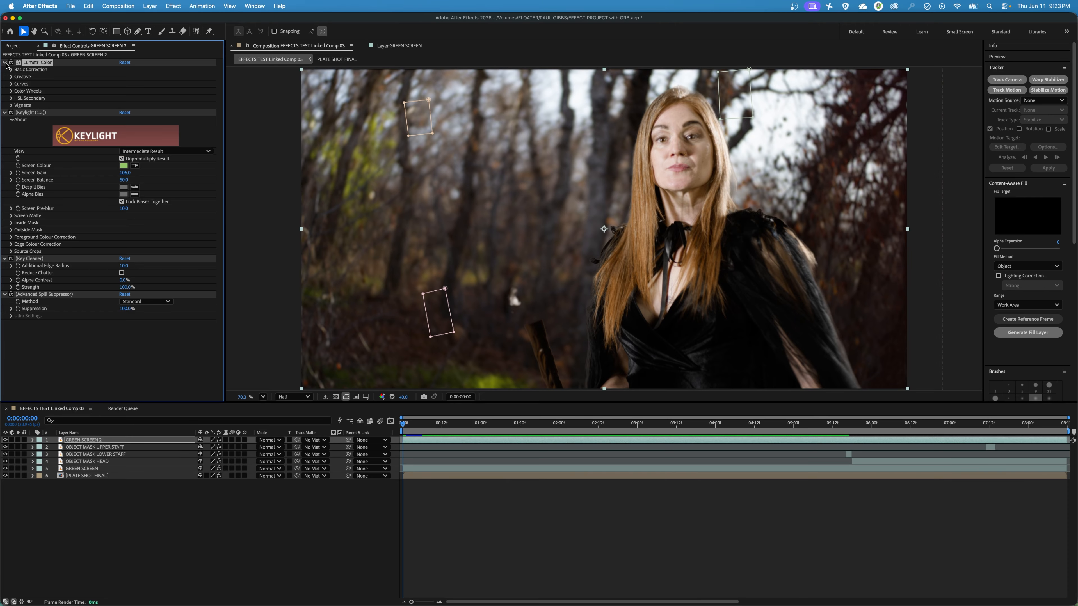
click(11, 62)
click(10, 112)
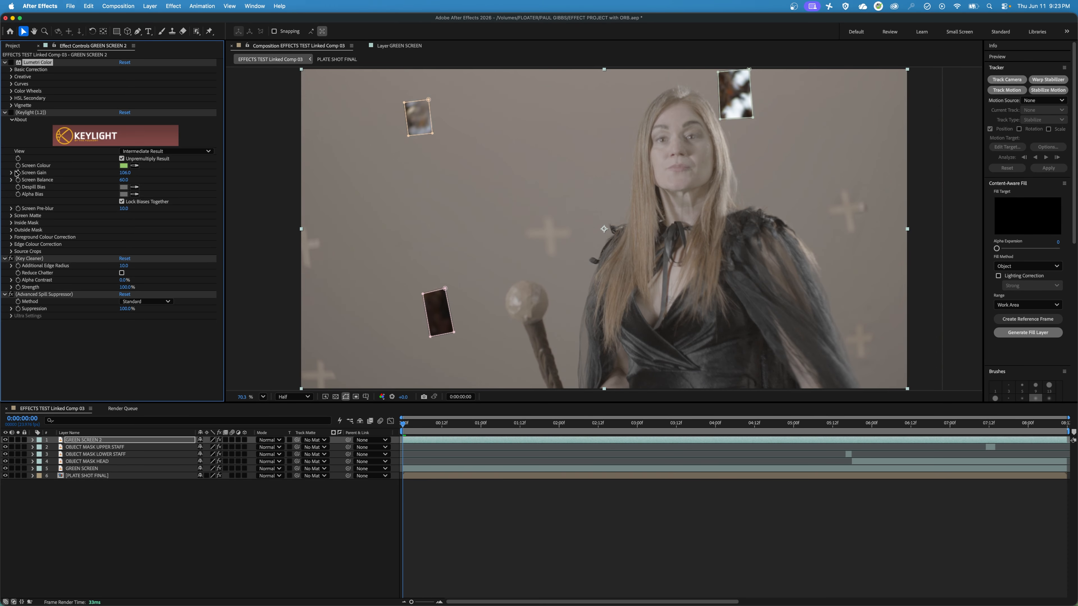
click(11, 62)
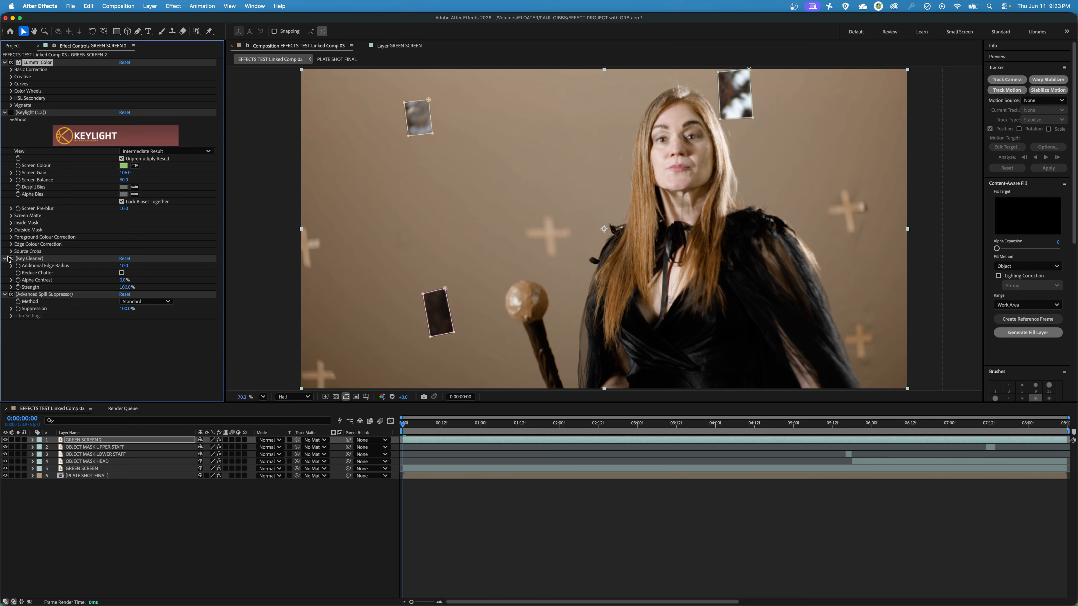
click(10, 294)
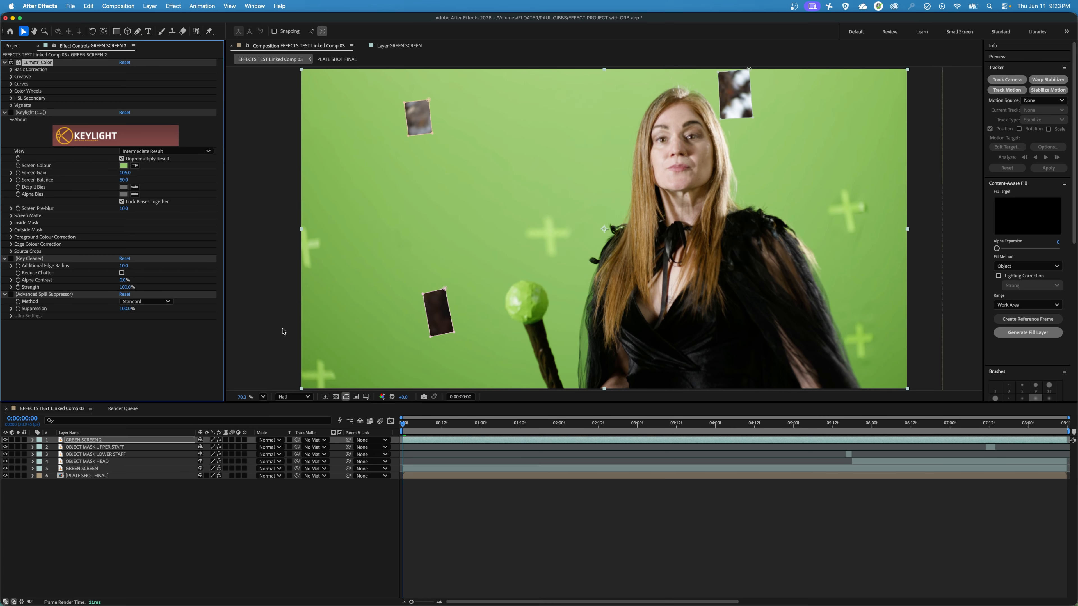
Step: Delete Mask 1, Mask 2 and Mask 3 from the GREEN SCREEN 2 layer
click(33, 440)
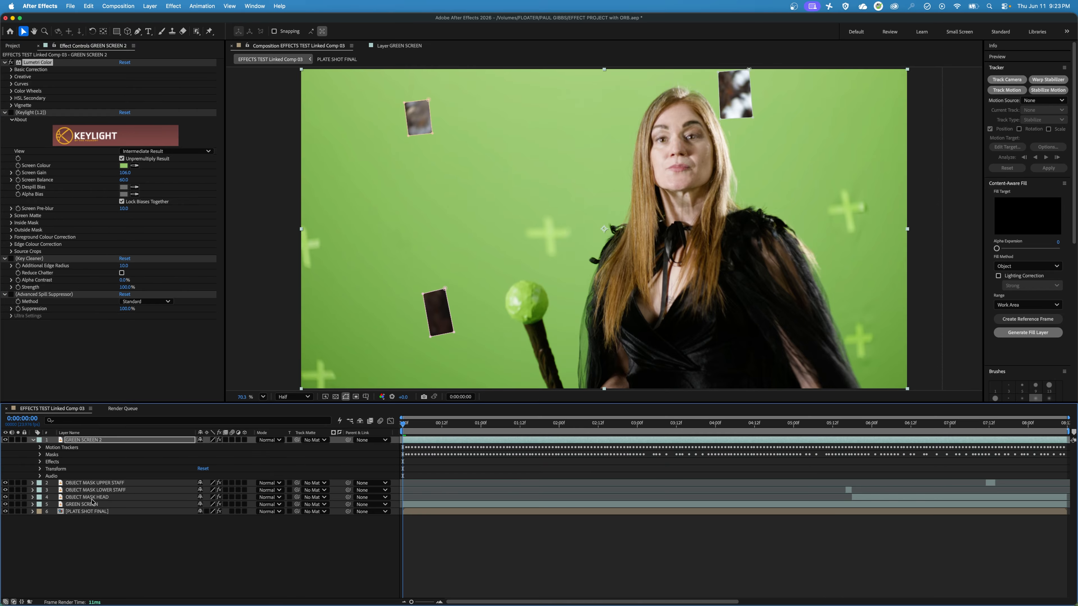
click(40, 454)
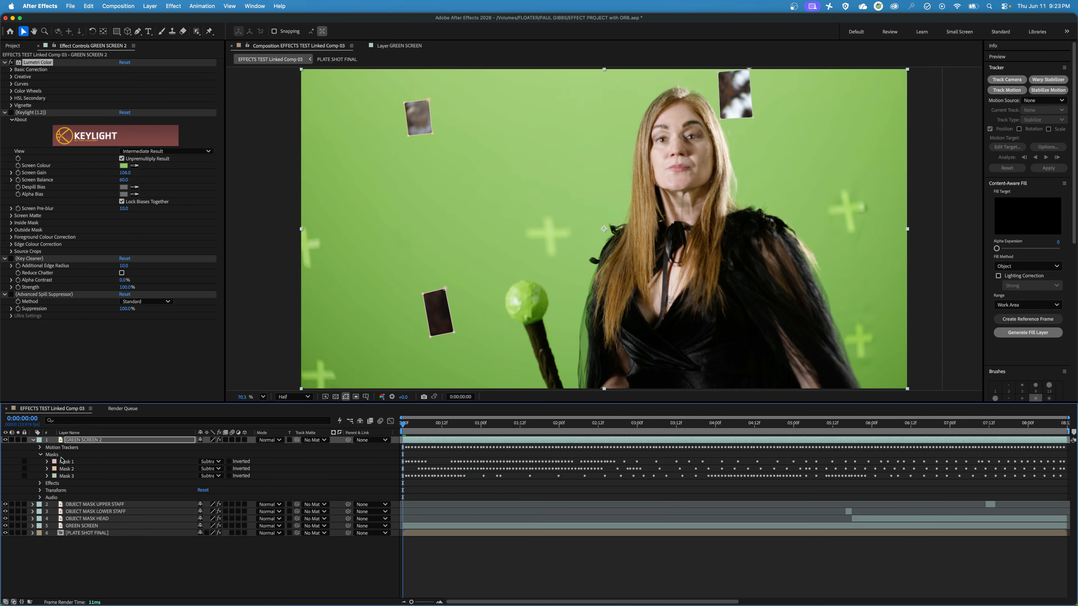
click(64, 462)
key(Delete)
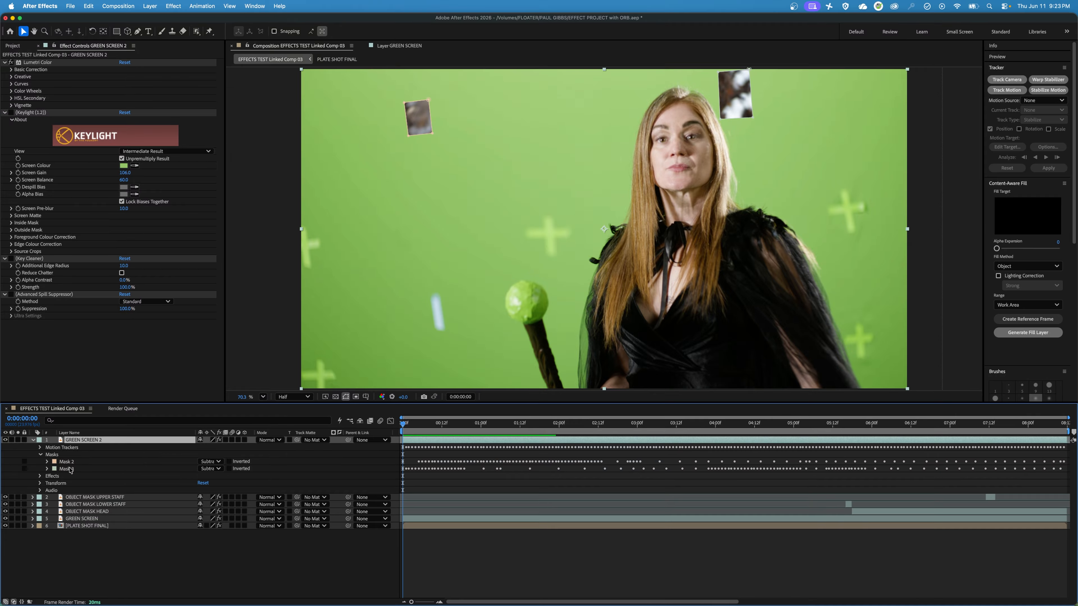
click(70, 464)
key(Delete)
click(69, 463)
key(Delete)
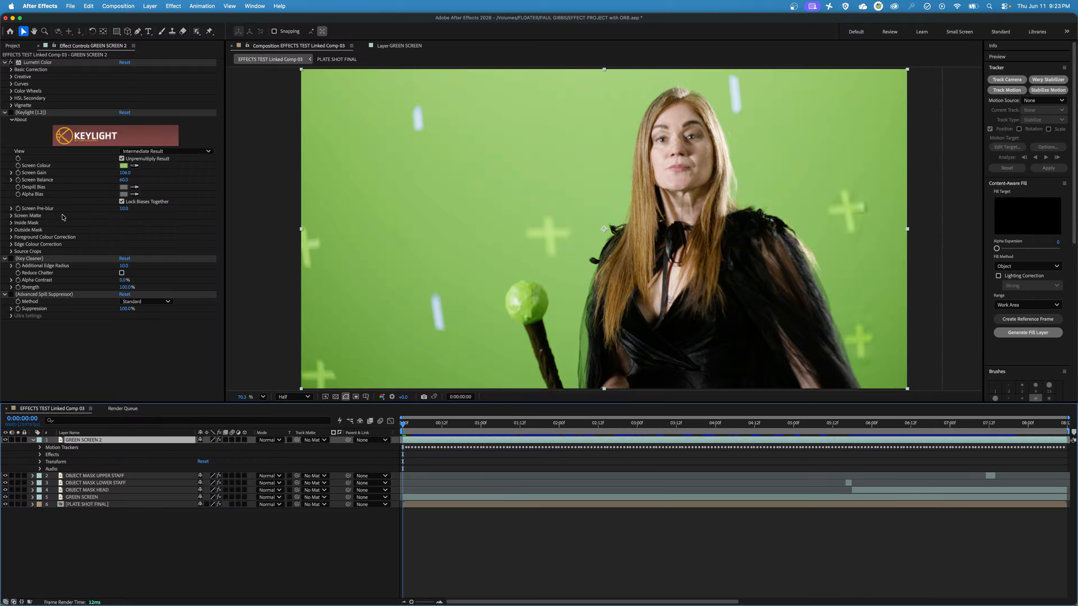
Step: Collapse the settings of the Keylight, Key Cleaner and Advanced Spill Suppressor effects on GREEN SCREEN 2
click(5, 112)
click(5, 120)
click(4, 127)
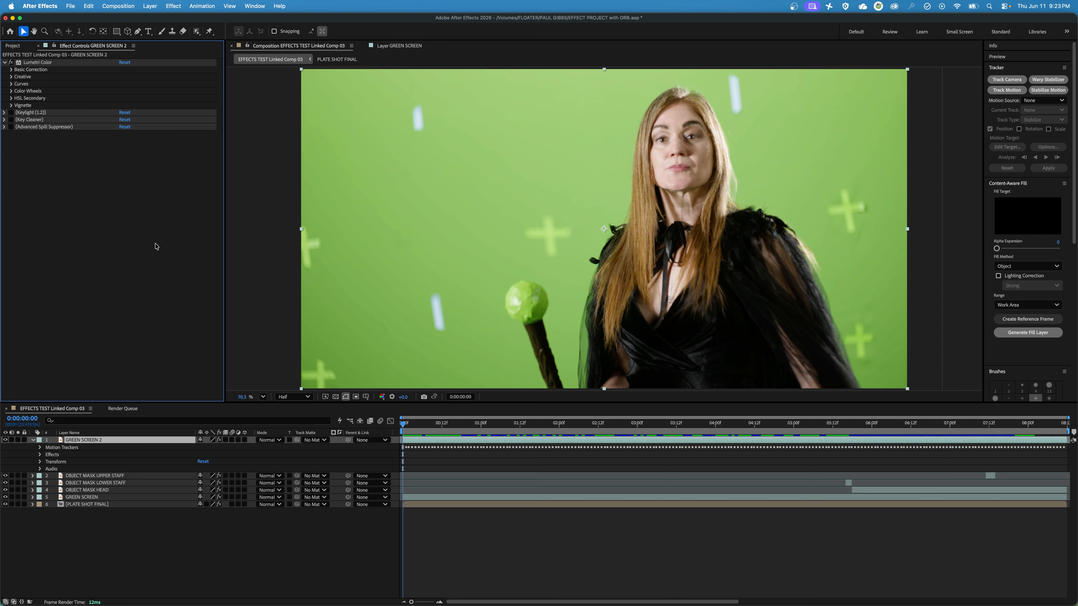
Step: Pre-compose the GREEN SCREEN 2 layer as GREEN SCREEN 2 Comp 1, moving all attributes into the new composition
right_click(91, 442)
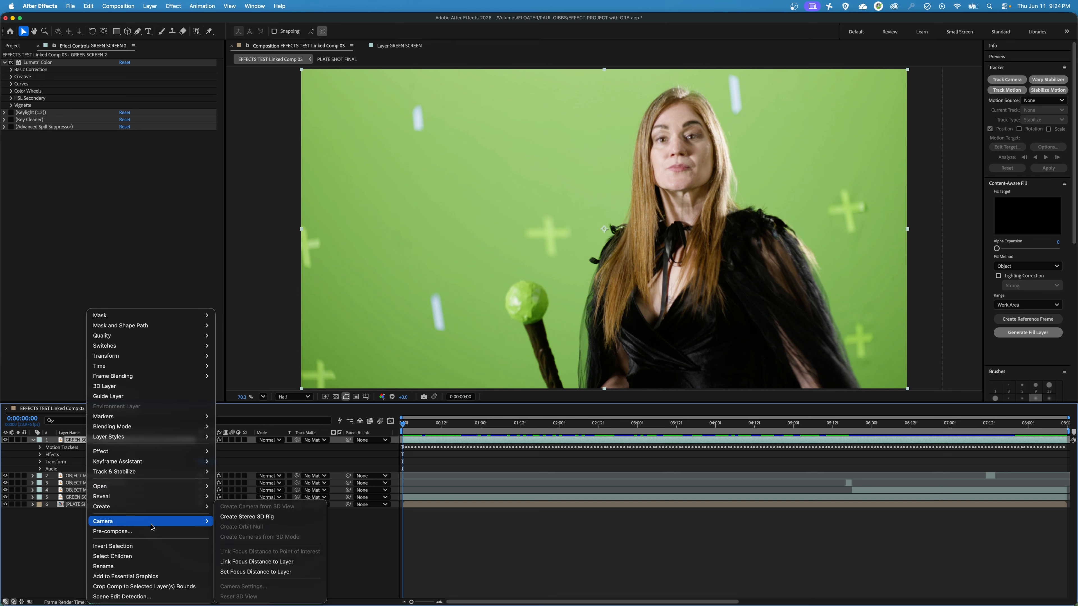
click(111, 189)
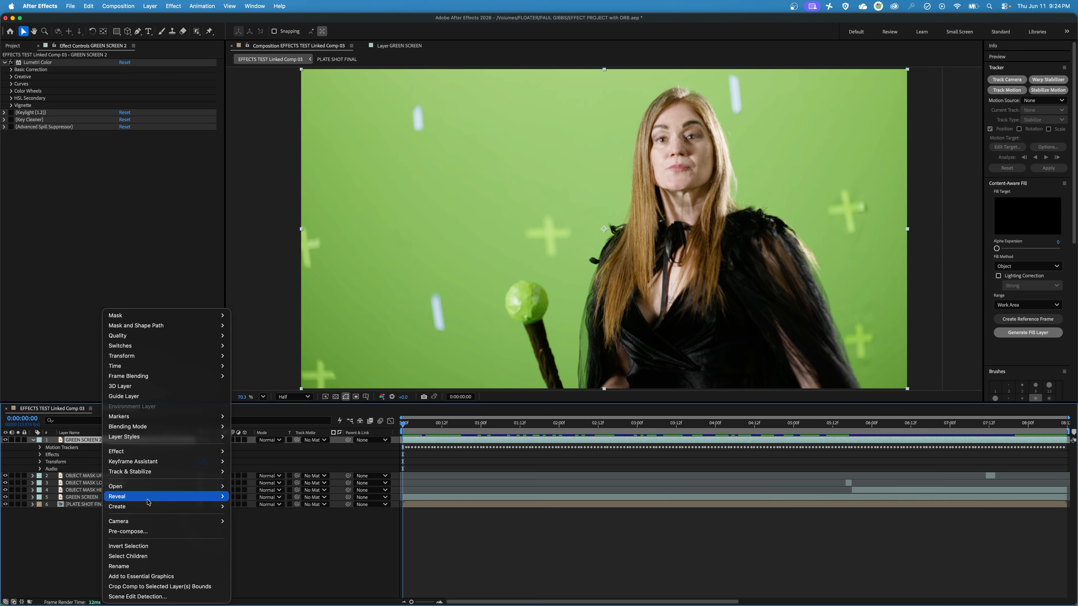
click(127, 532)
click(518, 317)
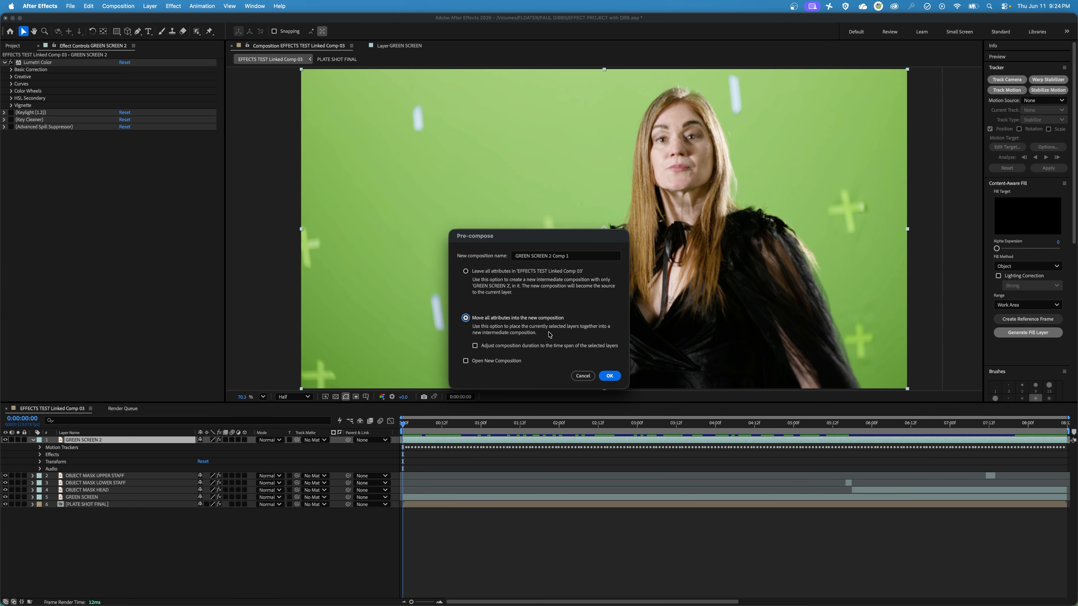
click(610, 376)
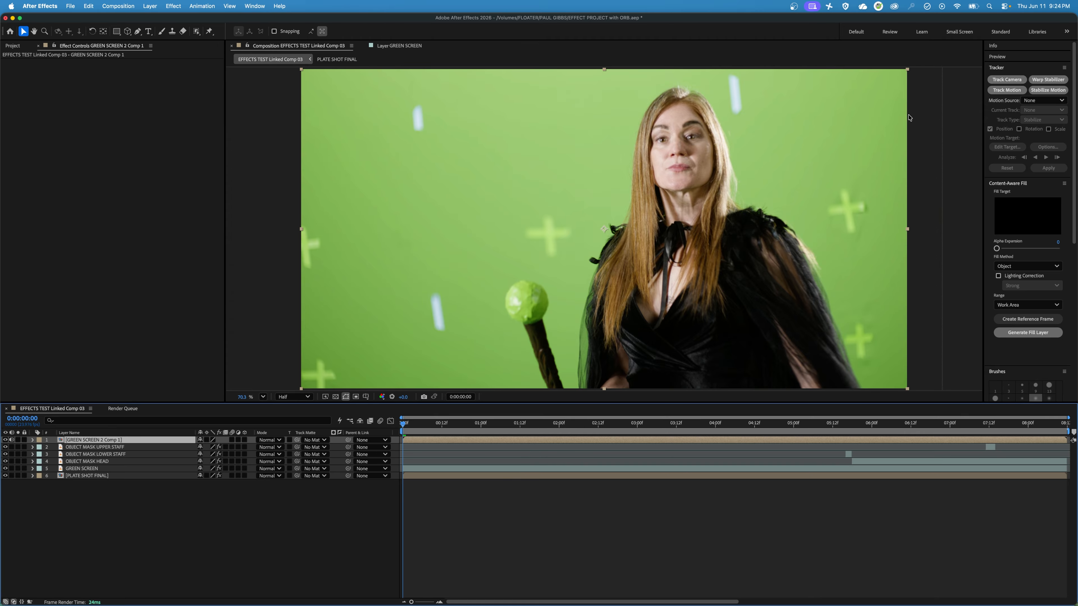
Step: Start a motion track on GREEN SCREEN 2 Comp 1, enlarge Track Point 1 and place it on the staff's left edge just below the green ball
drag(983, 156, 915, 155)
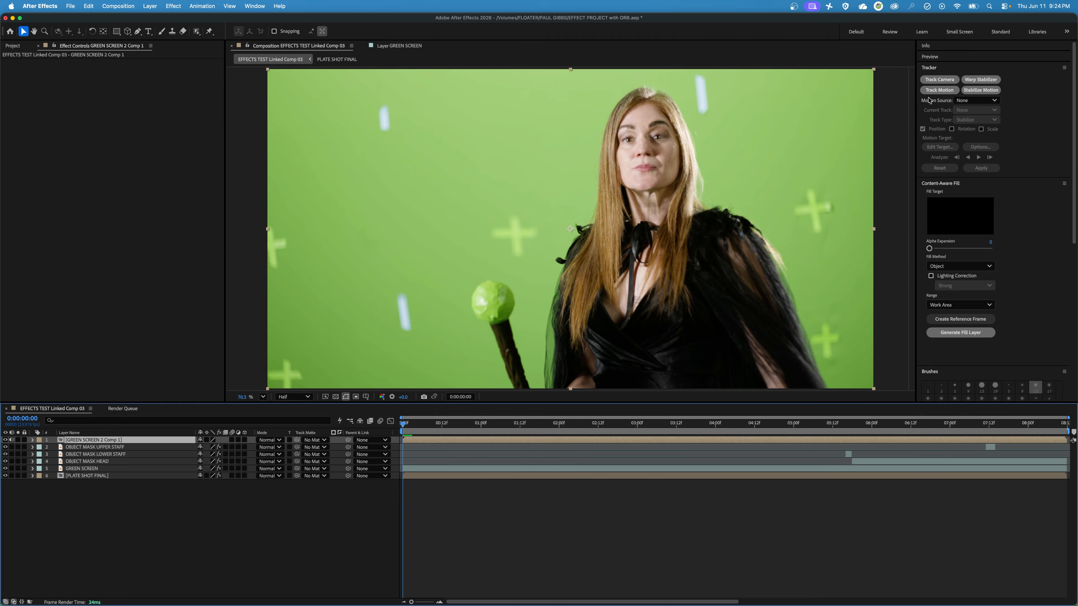
click(940, 90)
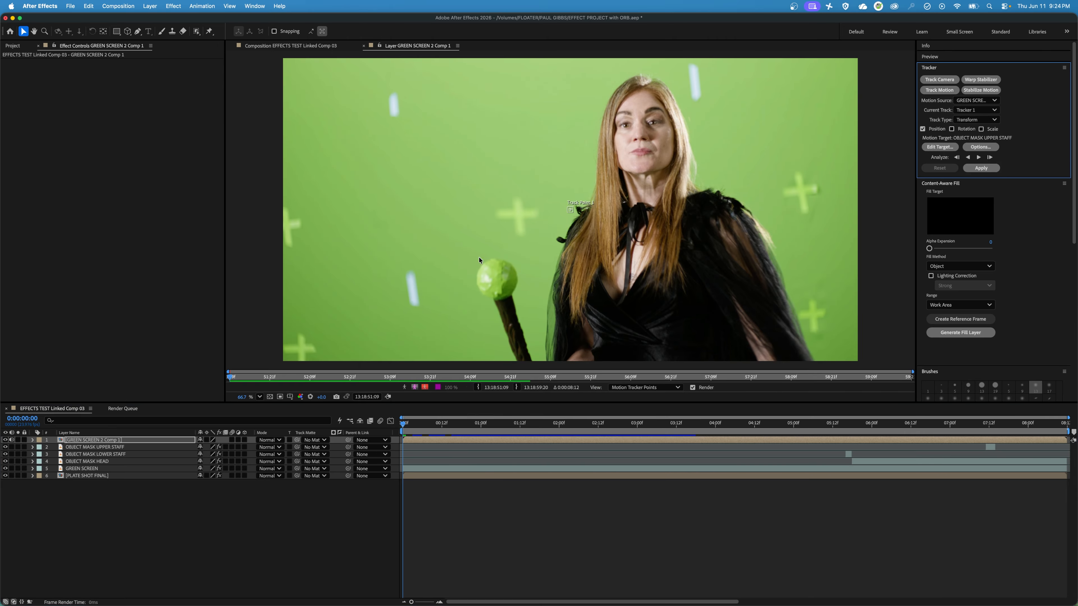
click(572, 210)
drag(575, 206, 581, 197)
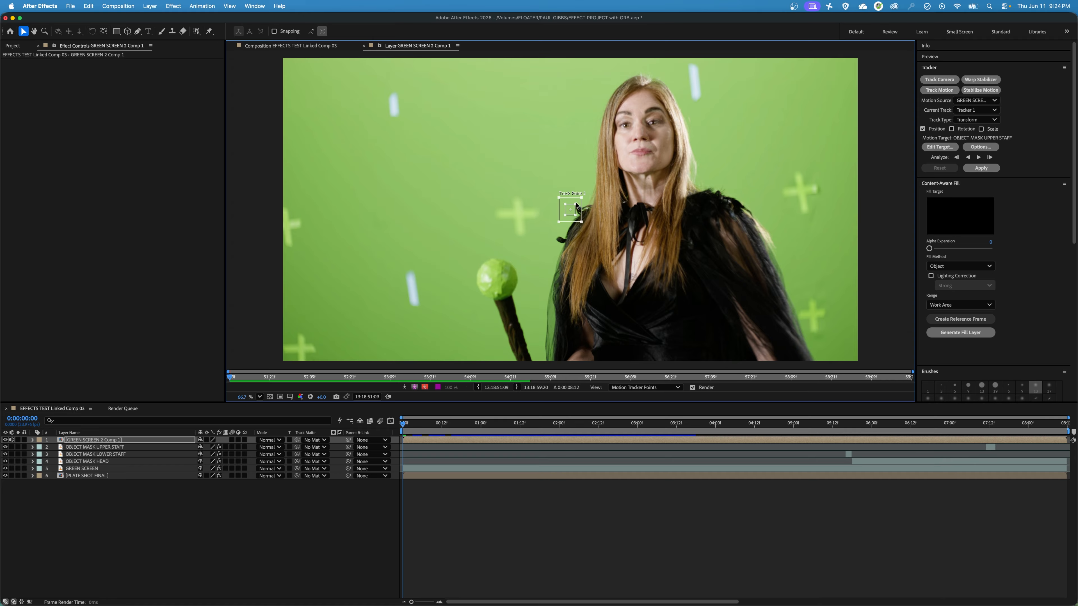
drag(579, 203, 503, 292)
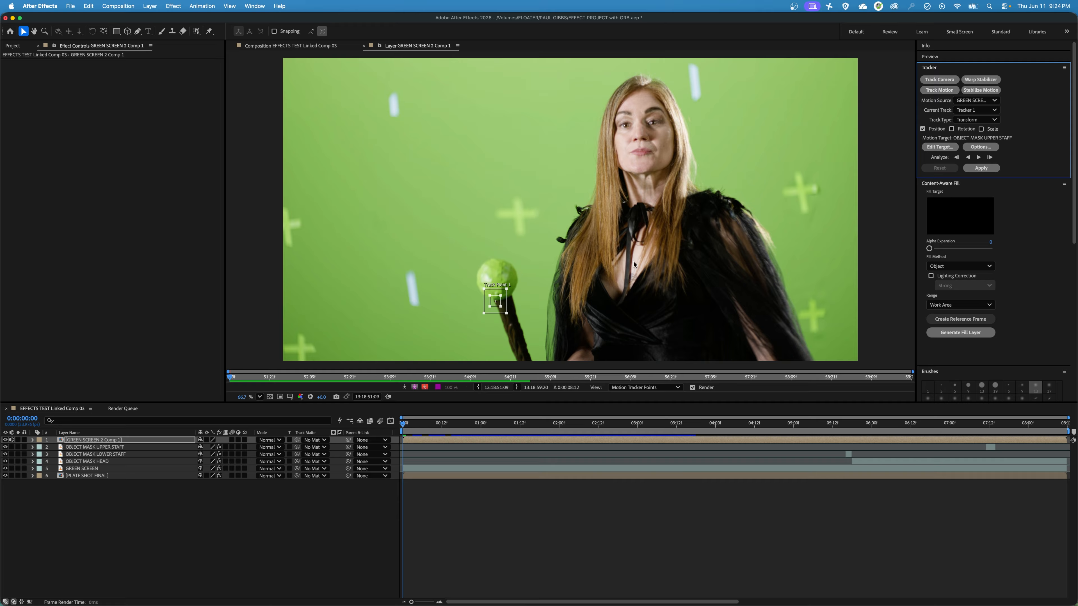
Step: Enable rotation and scale tracking, enlarge Track Point 2 and place it on the staff's right edge just below the green ball
click(951, 130)
click(580, 212)
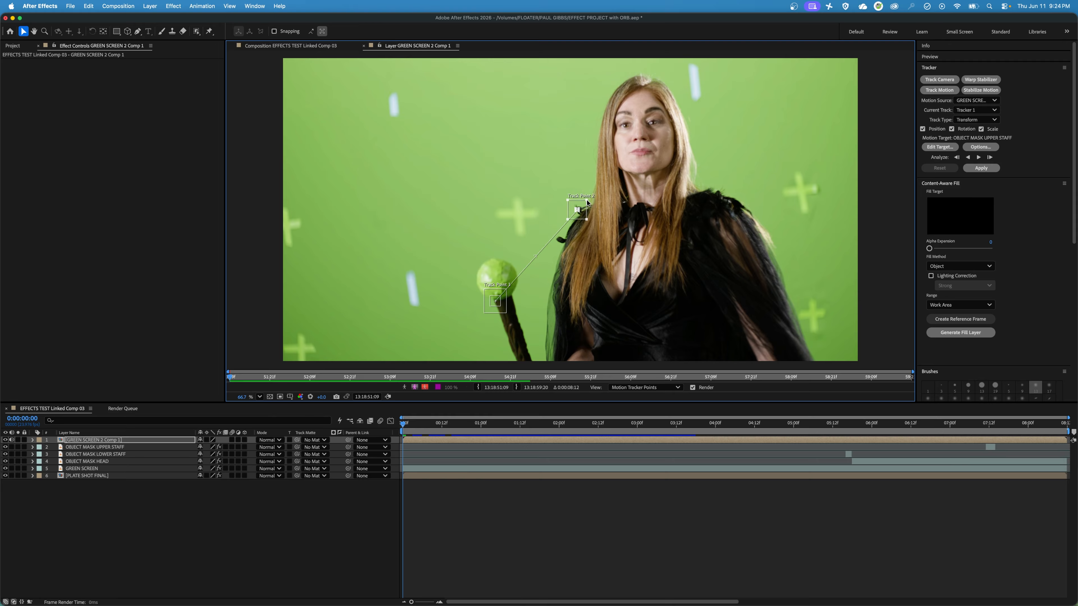
drag(588, 204, 583, 216)
drag(588, 202, 516, 293)
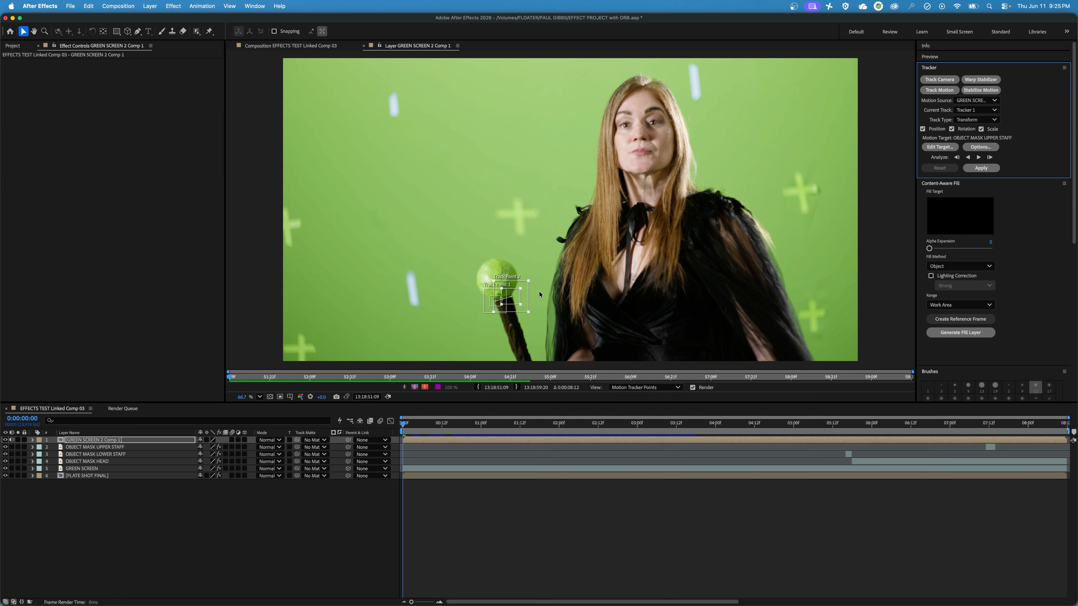
Step: Enlarge the regions of both track points around the top of the staff
click(491, 311)
drag(483, 315, 475, 322)
click(527, 286)
drag(528, 281, 521, 287)
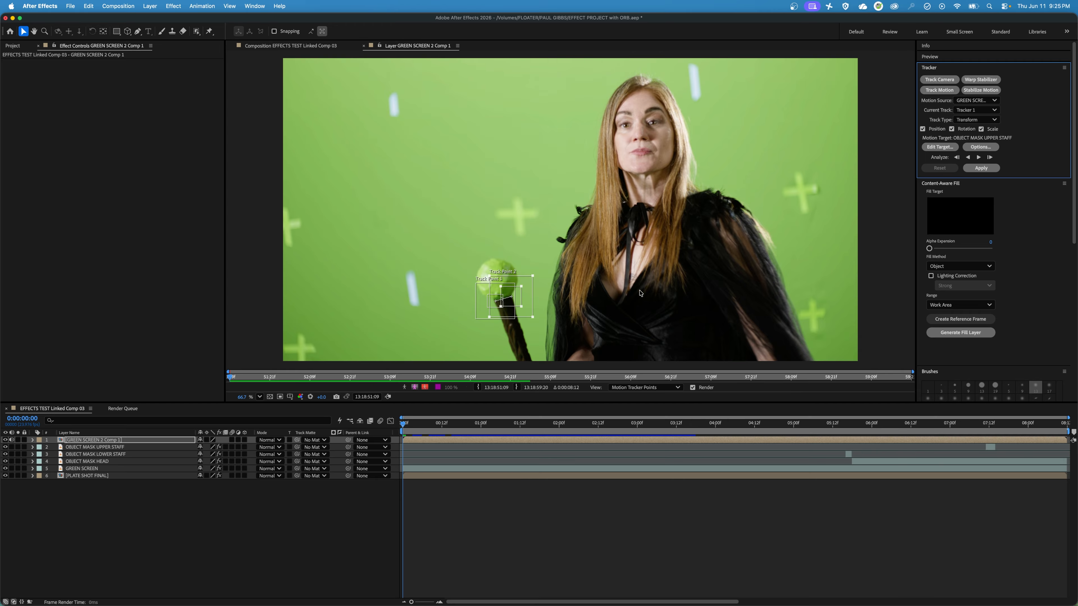
Step: Check both track points' placement up close, then analyze the motion forward from the first frame
scroll(501, 309, up, 6)
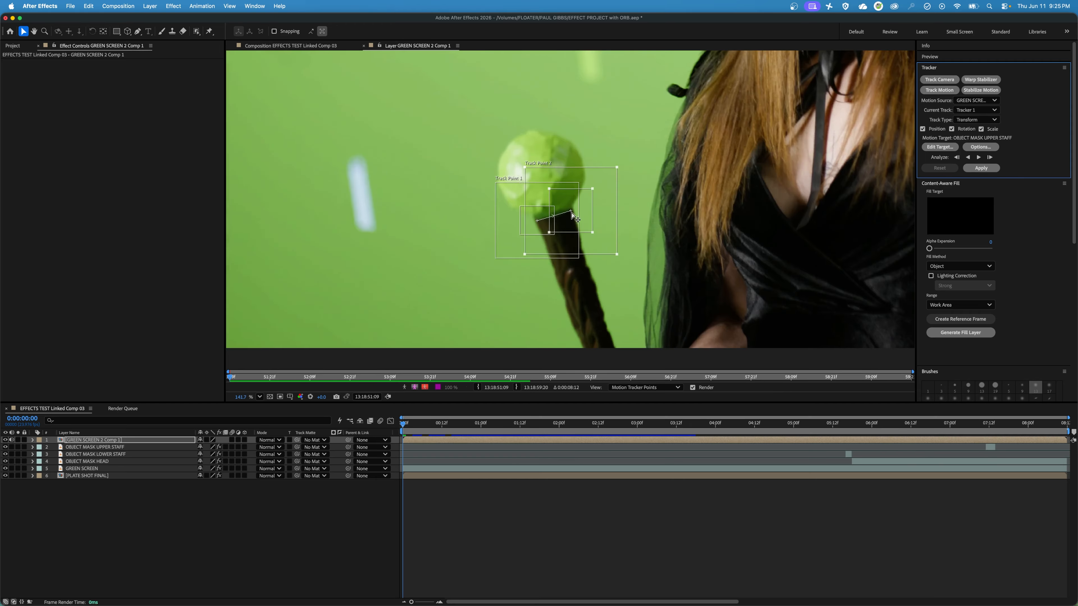
scroll(550, 224, up, 4)
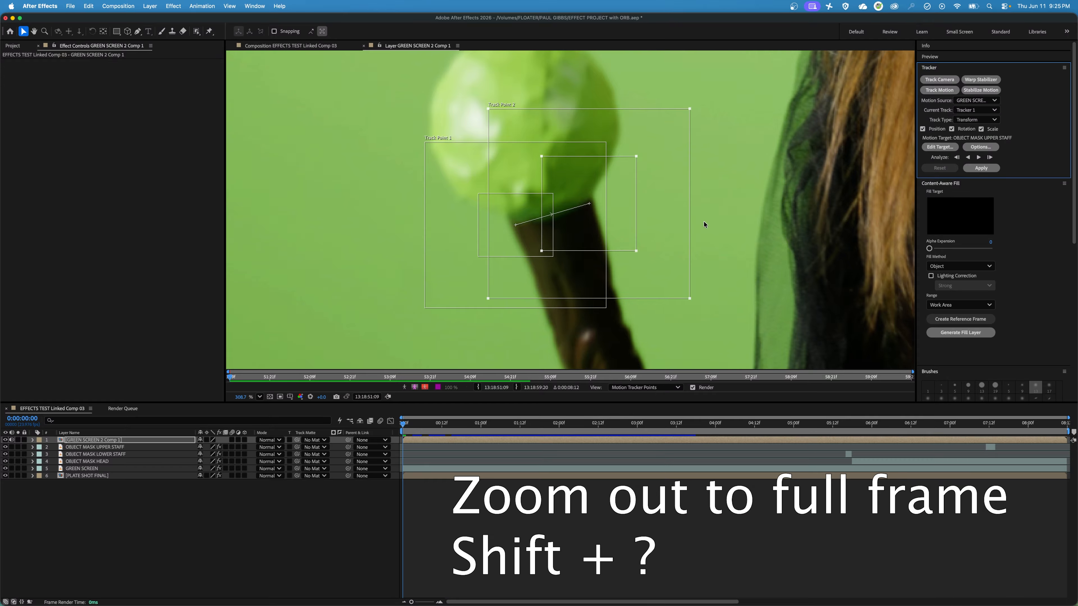
key(shift+slash)
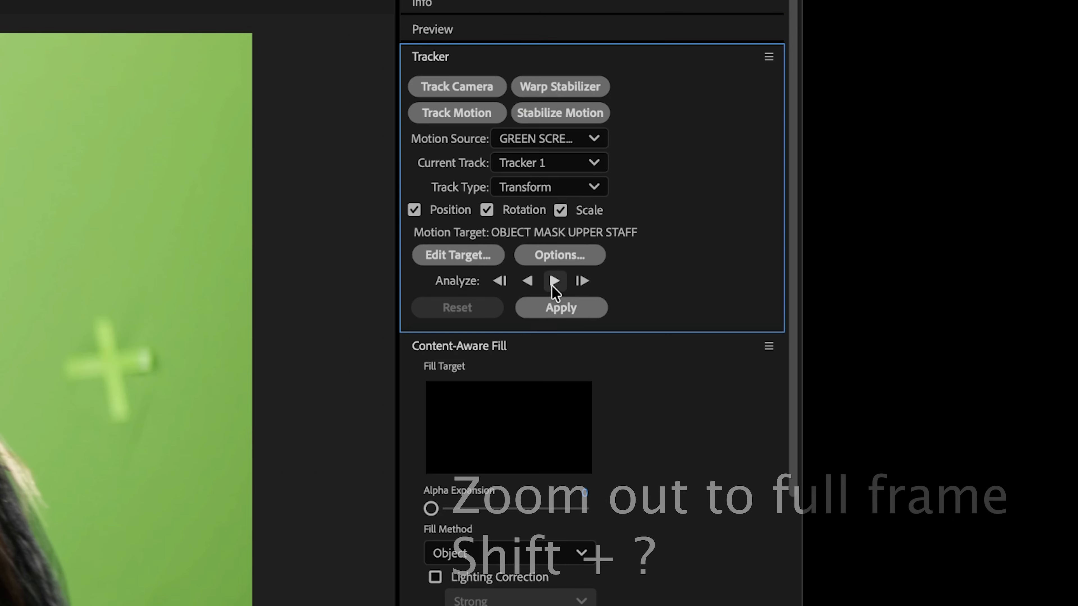
click(553, 283)
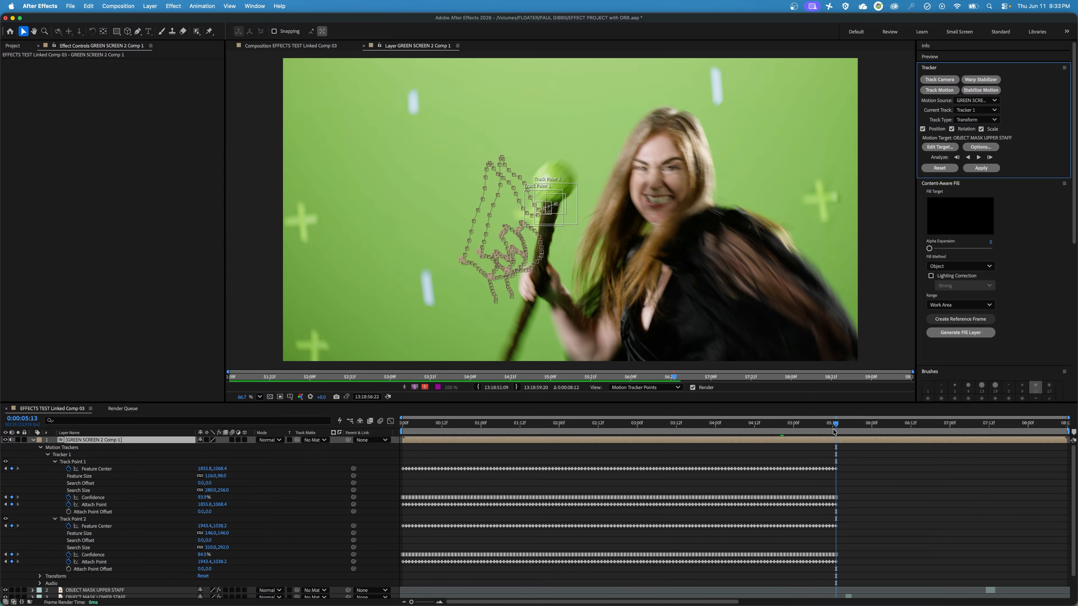
Step: Examine both track points against the staff frame by frame between 0:00:05:11 and 0:00:05:13, with the Motion Trackers keyframes shown
click(831, 431)
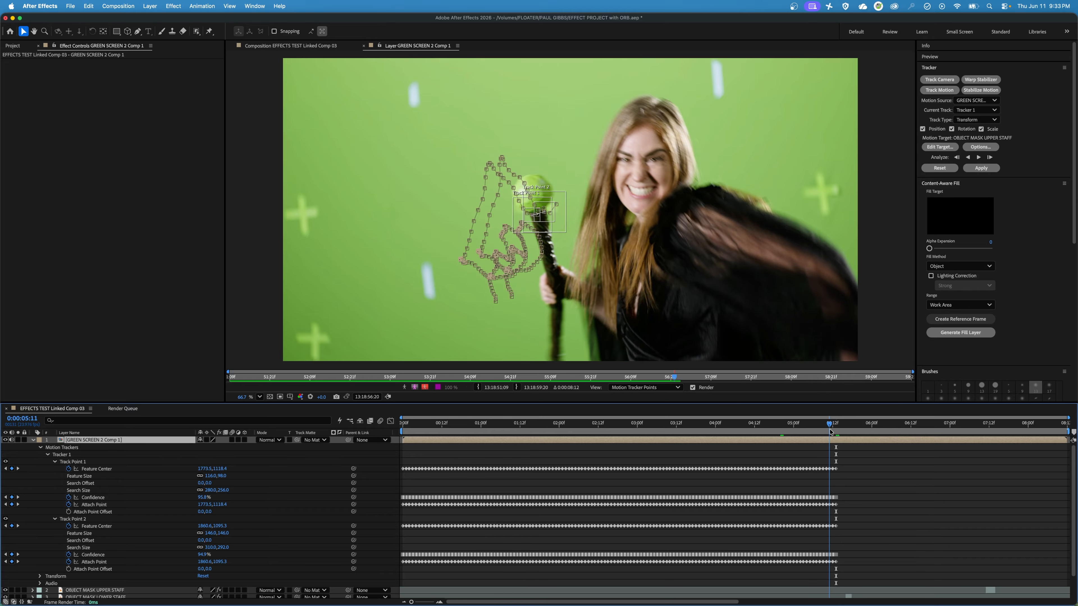
click(41, 448)
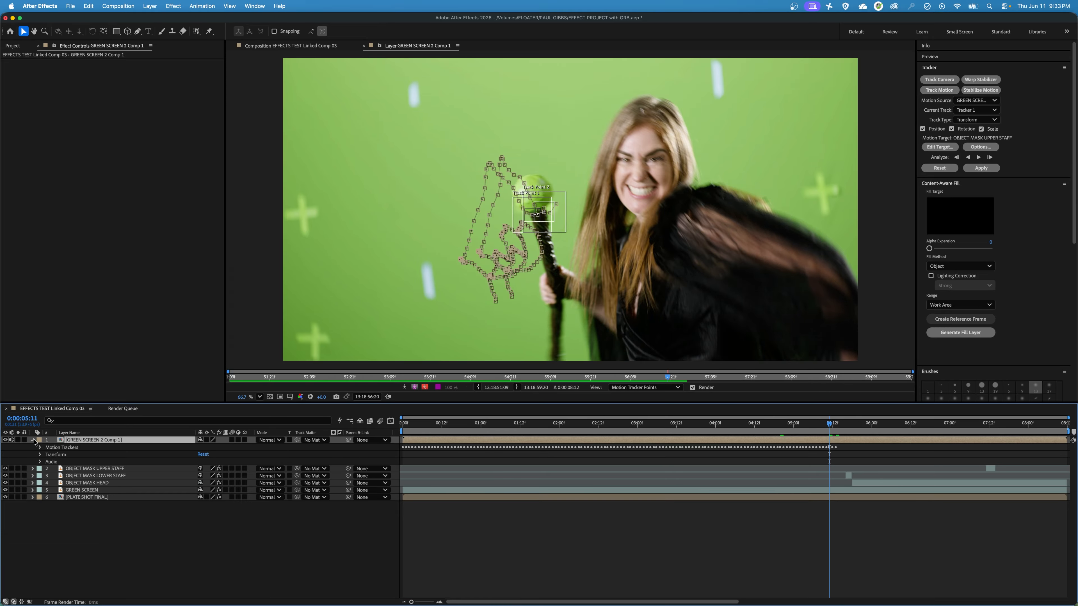
click(34, 441)
click(33, 441)
click(40, 448)
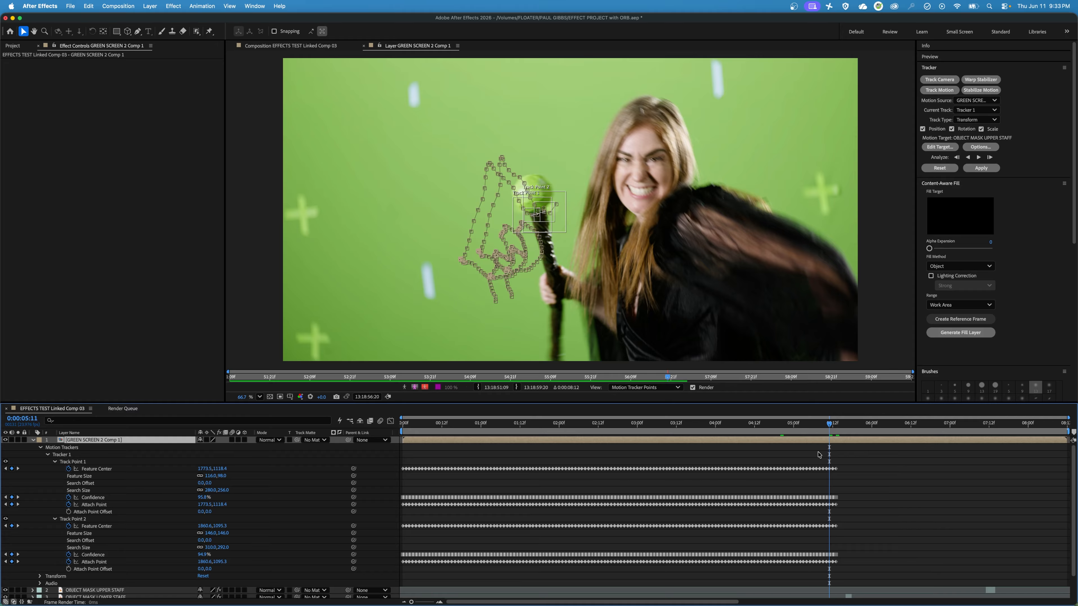
drag(831, 432, 834, 435)
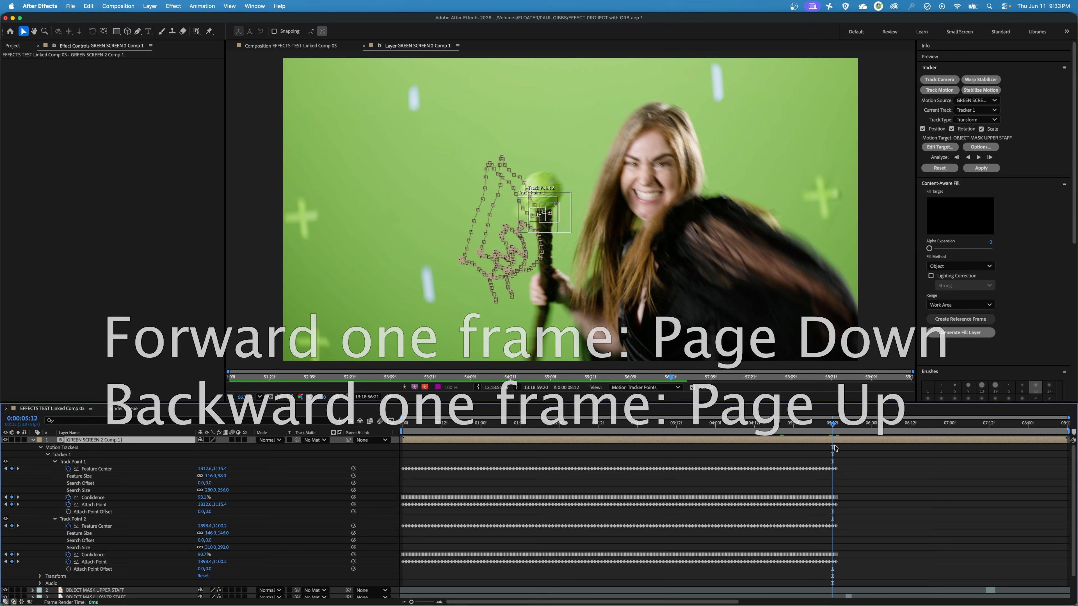
key(Page_Up)
key(Page_Down)
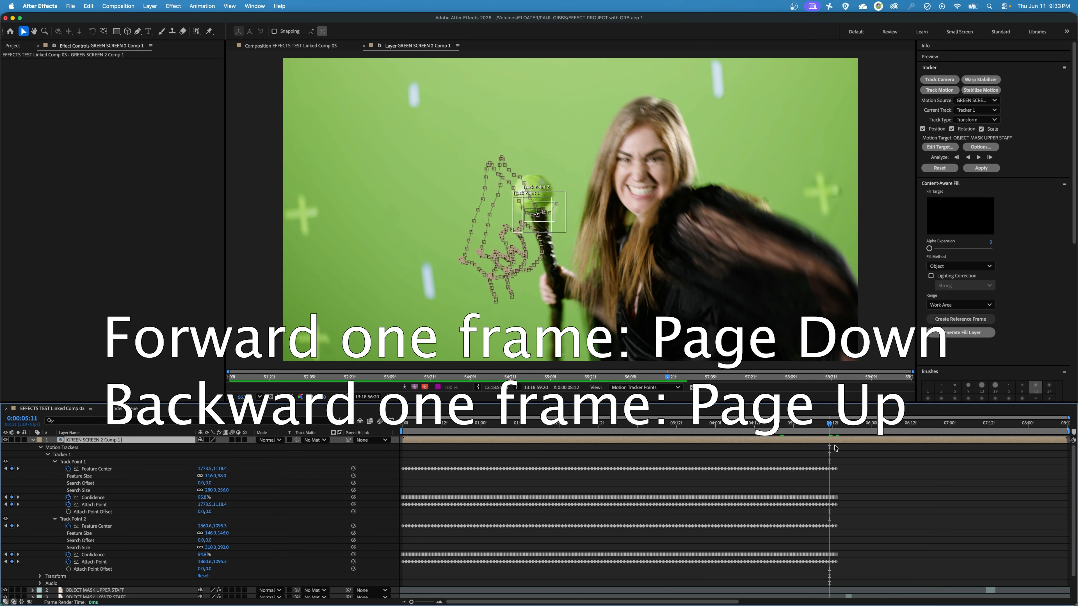
key(Page_Up)
key(Page_Down)
key(Page_Down)
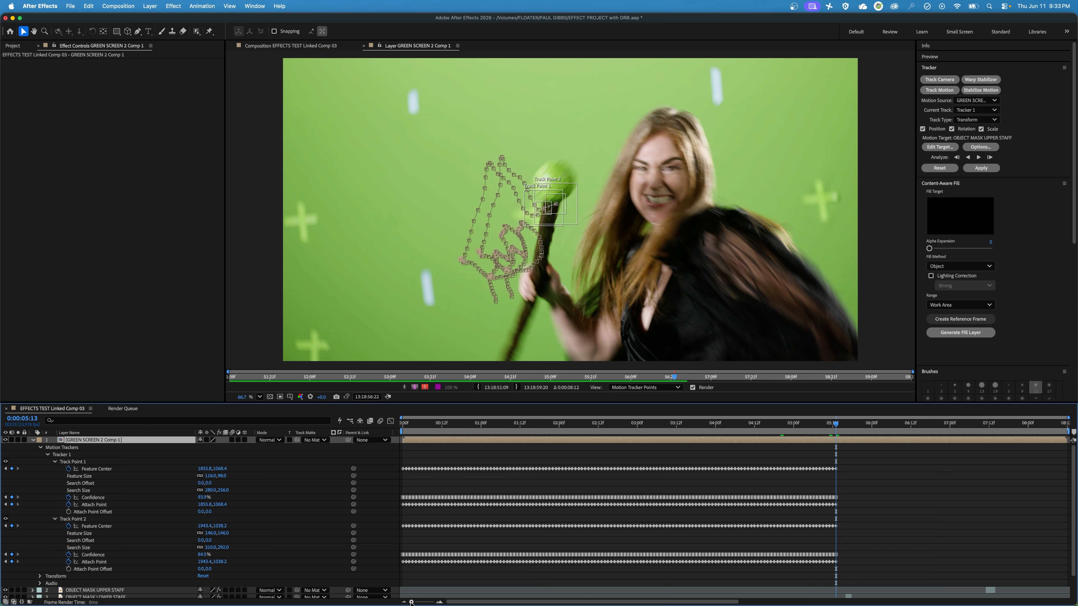
Step: Delete all Track Point 1 and Track Point 2 keyframes from 0:00:05:11 to 0:00:05:13 and return to 0:00:05:10
drag(414, 603, 428, 602)
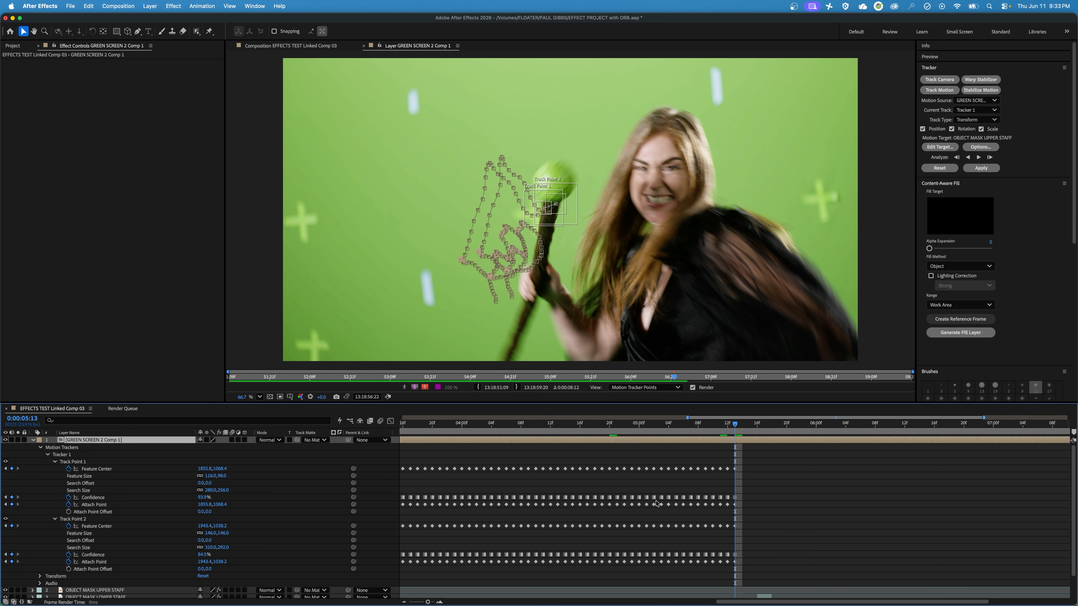
drag(759, 452, 718, 575)
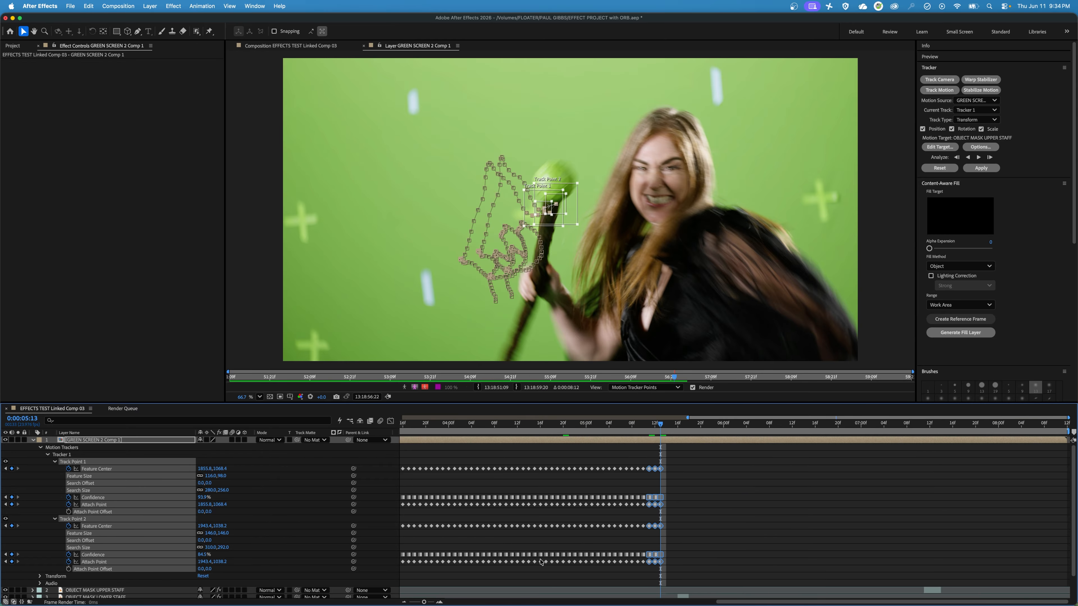
key(super+z)
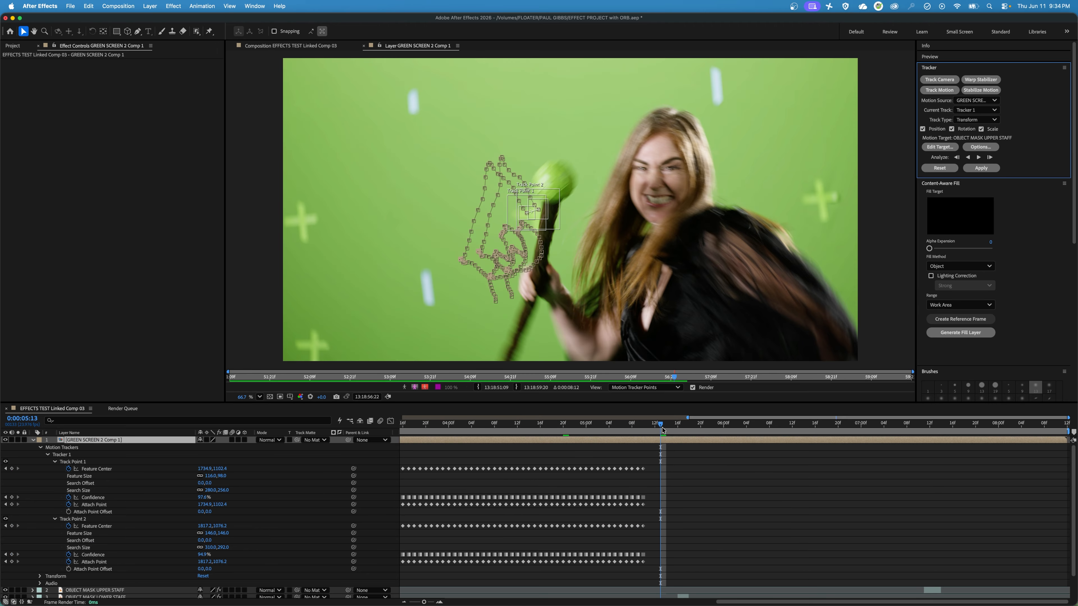
drag(664, 428, 645, 433)
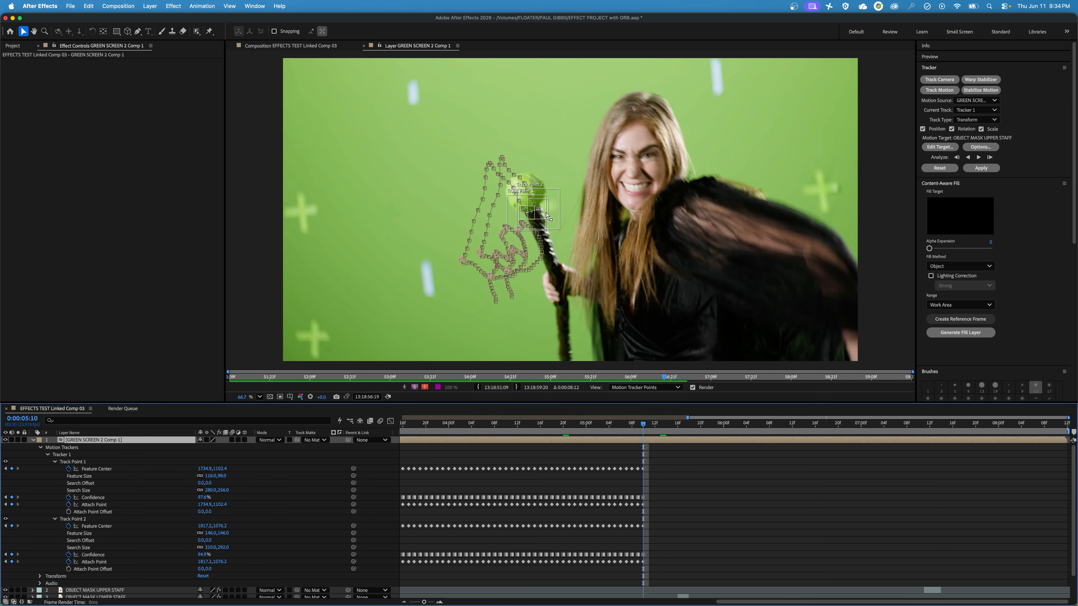
Step: At 0:00:05:13, move Track Point 2 to the staff's upper right edge and Track Point 1 to its upper left edge
scroll(546, 212, up, 3)
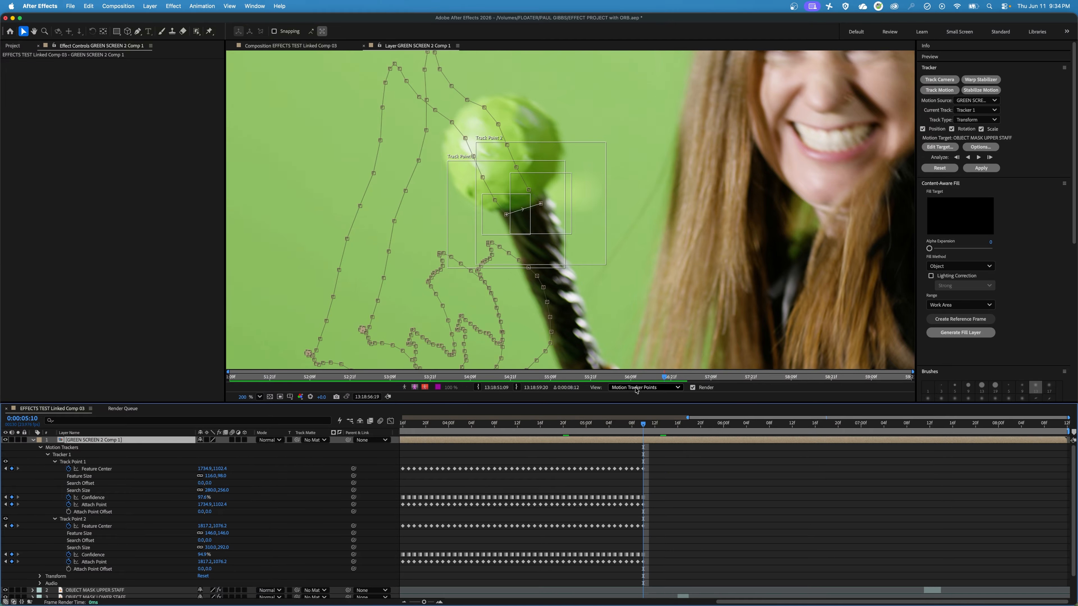
key(Page_Down)
key(Page_Down)
key(Page_Down)
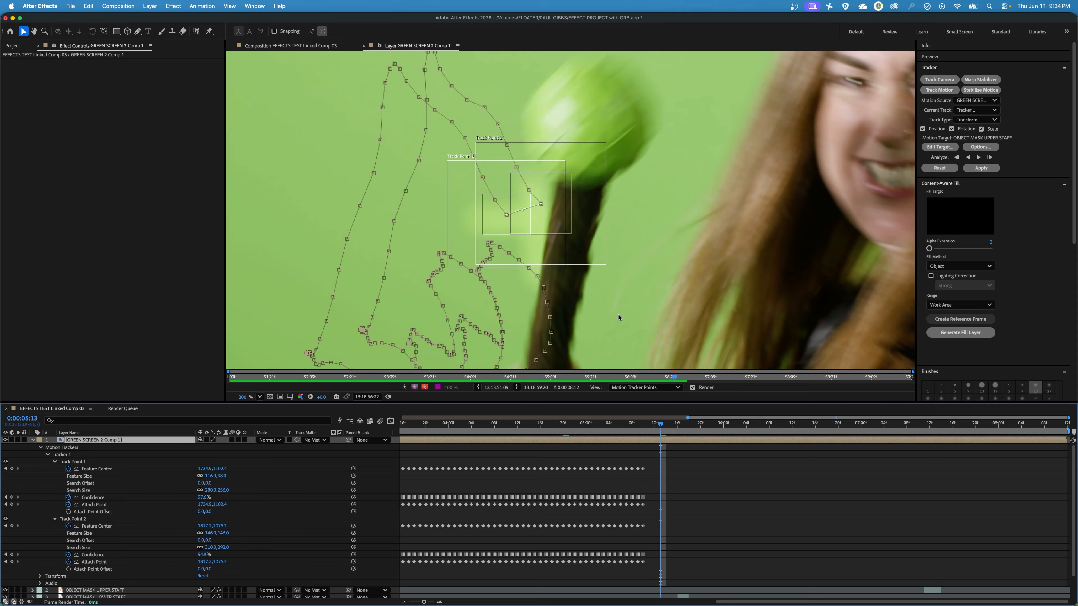
key(Page_Up)
key(Page_Down)
drag(554, 195, 613, 181)
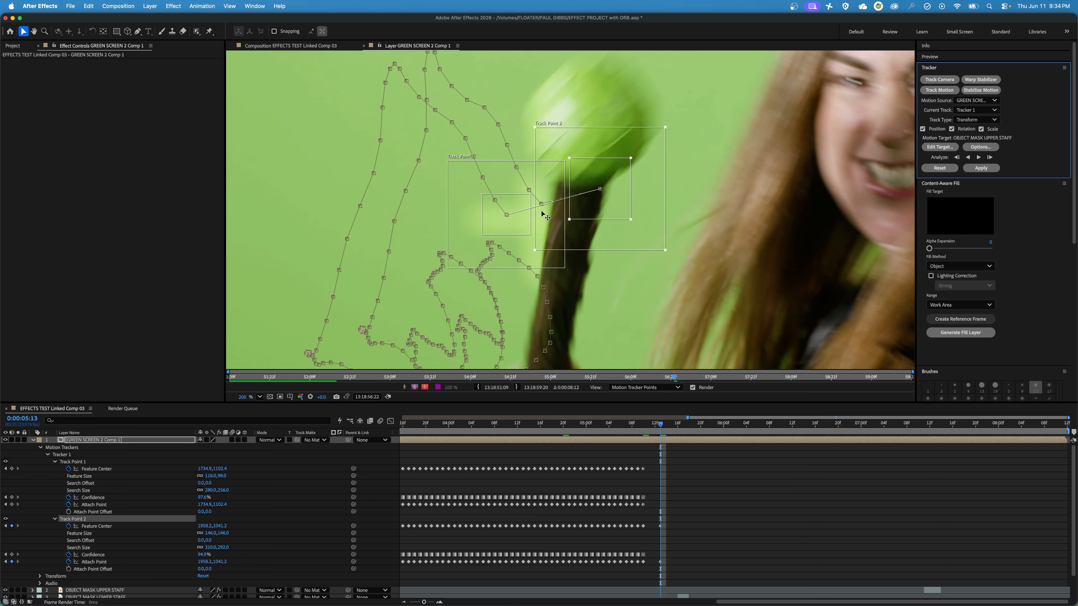
drag(536, 224, 575, 196)
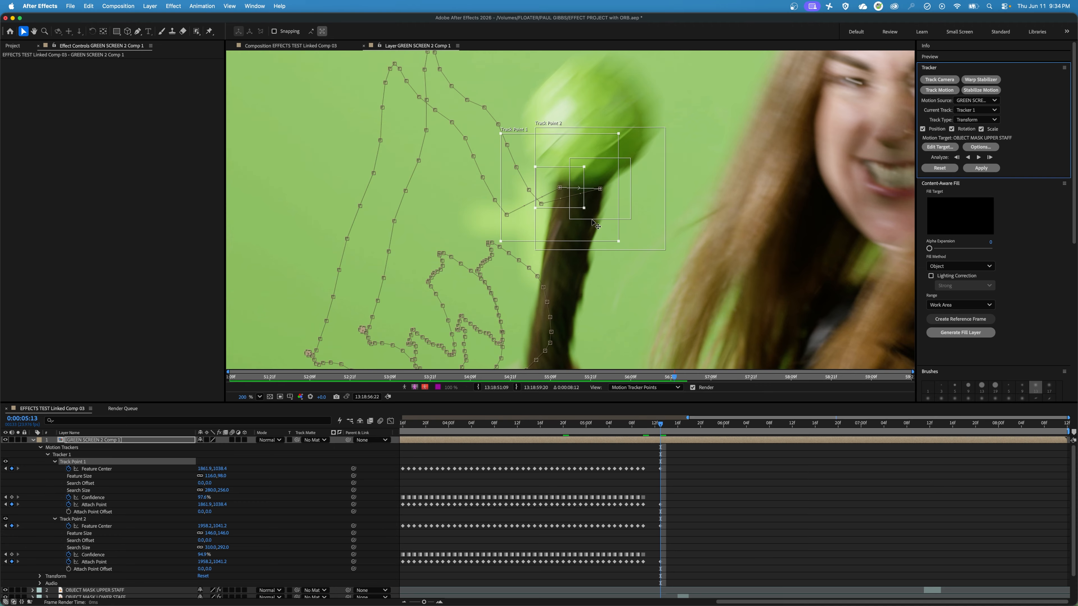
Step: Realign both track points with the staff's upper edges at 0:00:05:12 and 0:00:05:11, and step through the corrected frames
key(Page_Up)
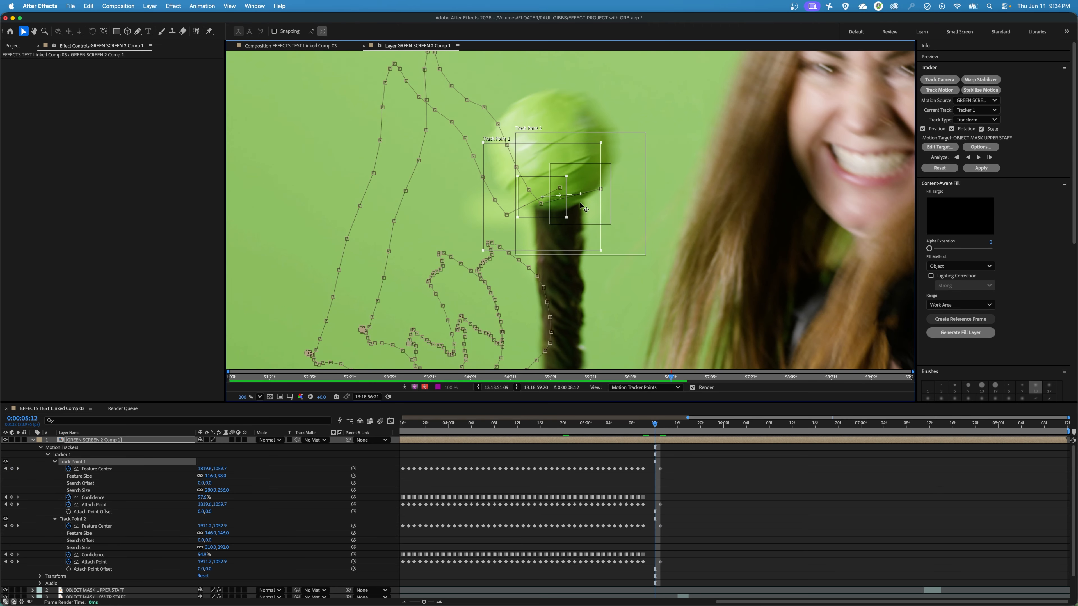
drag(587, 207, 536, 228)
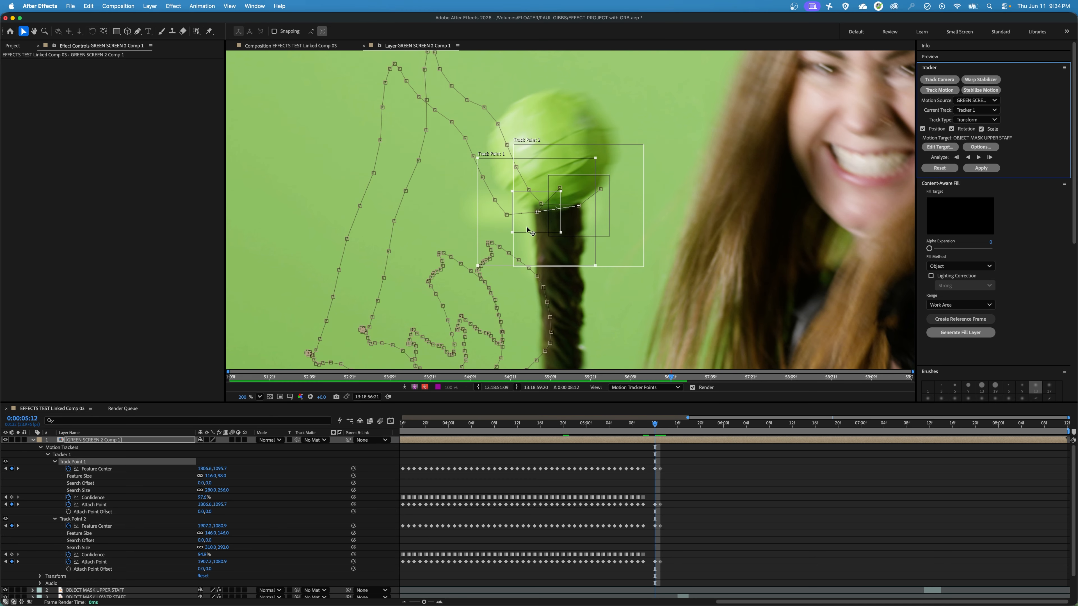
key(Page_Up)
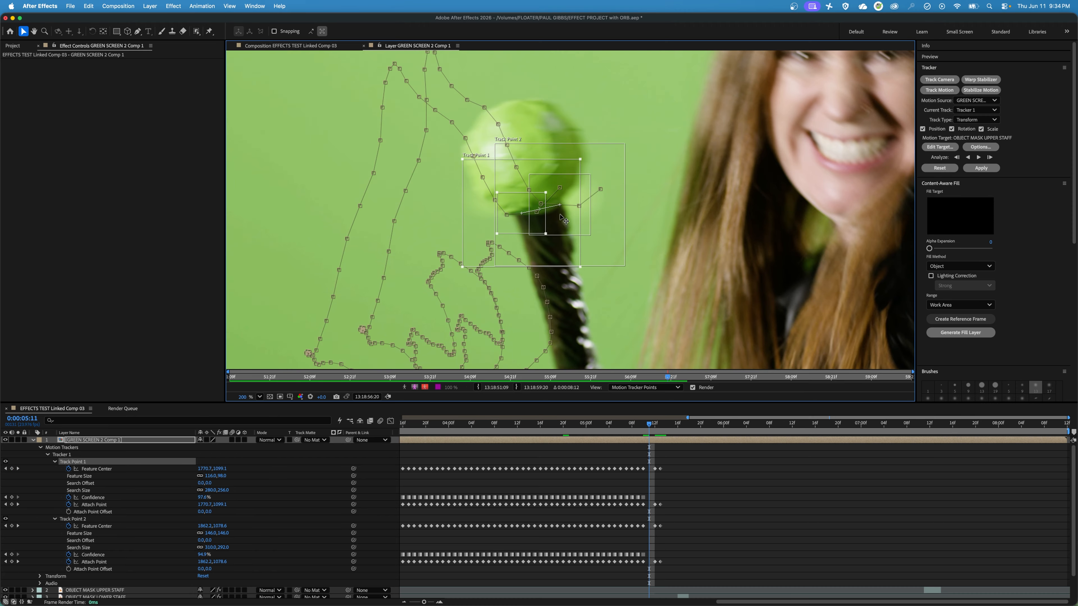
drag(560, 216, 517, 232)
key(Page_Down)
key(Page_Down)
key(Page_Down)
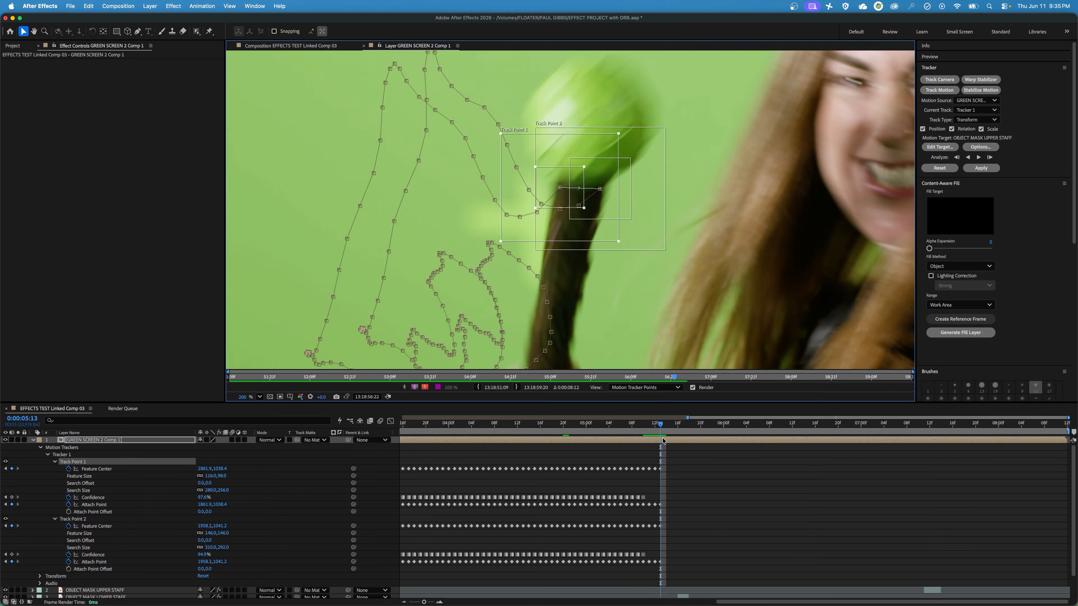
key(Page_Up)
Step: Reposition Track Point 1 and Track Point 2 on the staff's upper edges at 0:00:05:15 and 0:00:05:14
drag(700, 274, 647, 336)
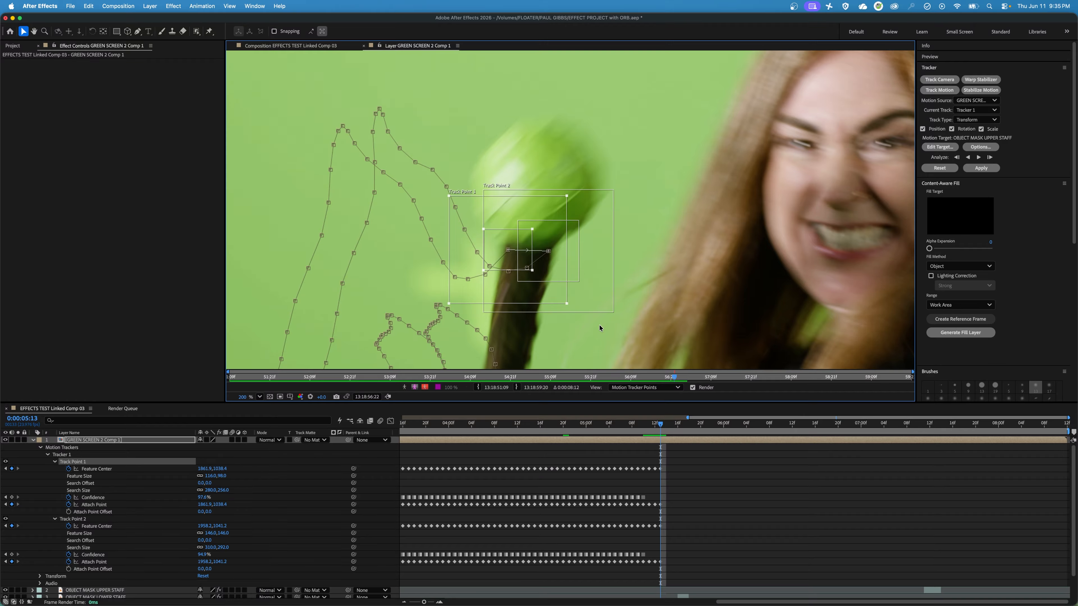
key(Page_Down)
key(Page_Down)
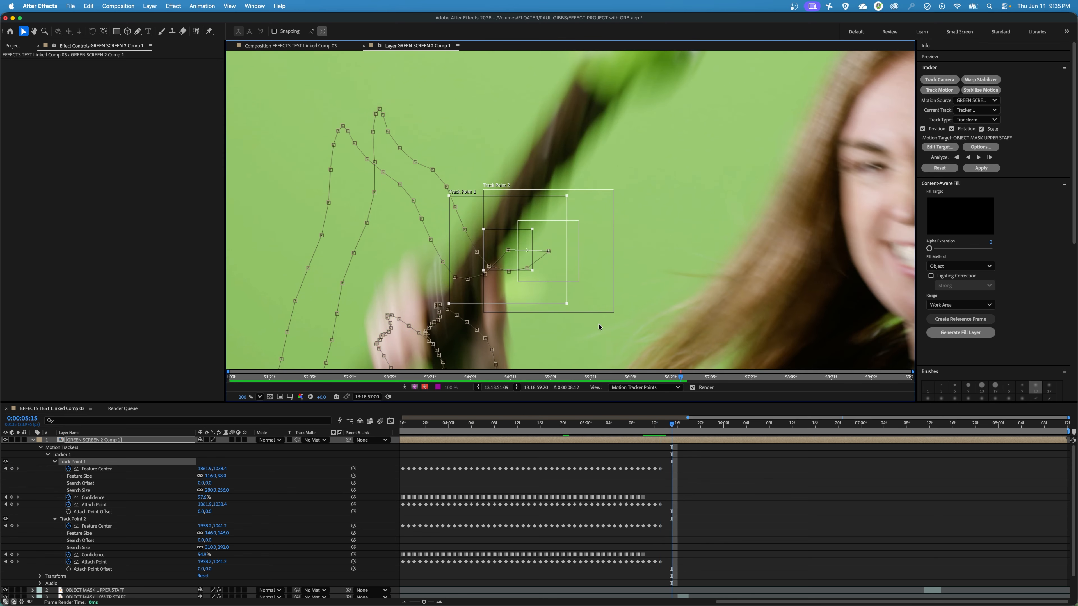
drag(570, 243, 622, 103)
drag(522, 251, 585, 89)
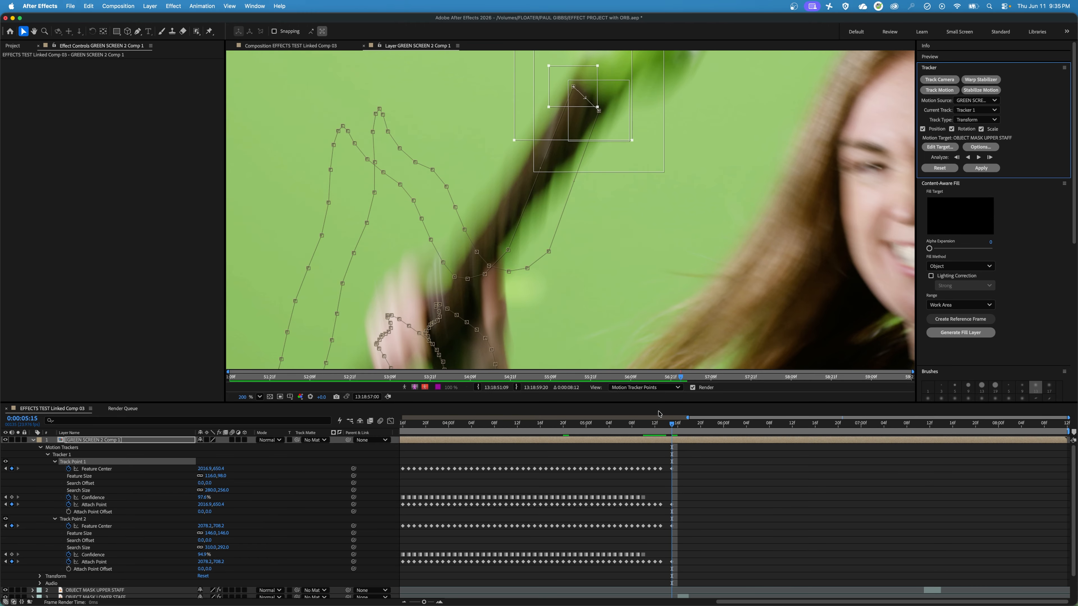
mouse_move(621, 121)
mouse_down()
mouse_move(617, 110)
mouse_move(625, 117)
mouse_up()
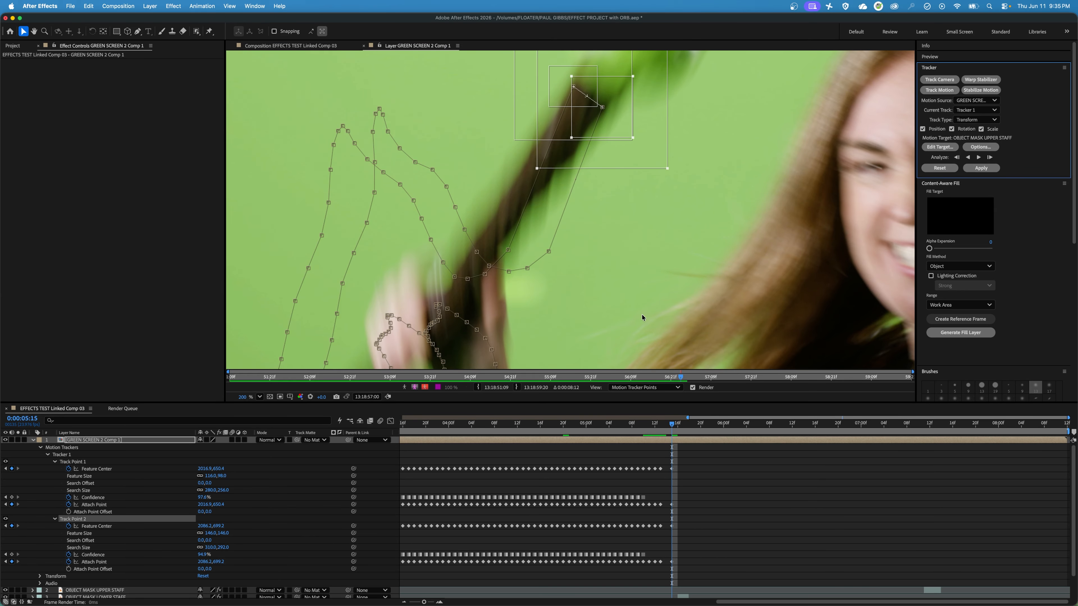
key(Page_Up)
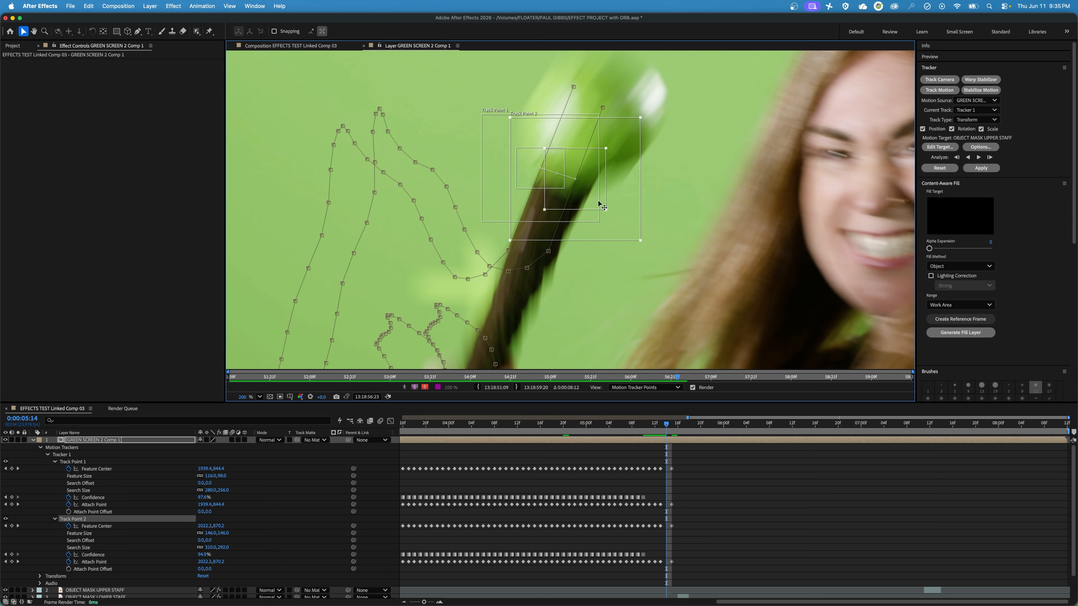
drag(594, 182, 541, 198)
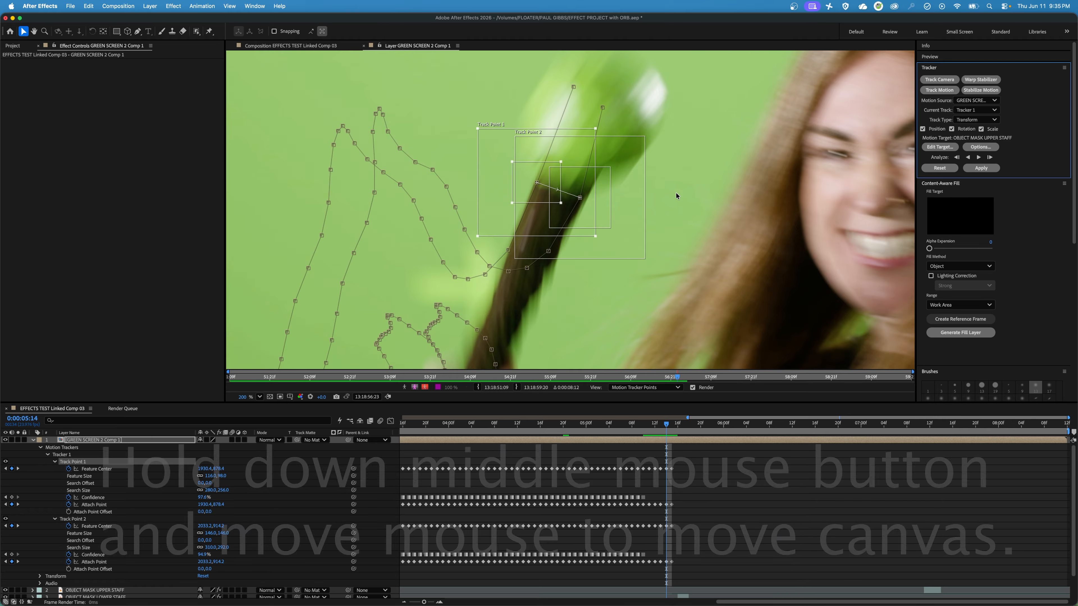
Step: At 0:00:05:16, move Track Point 1 and Track Point 2 onto the staff's upper left and right edges, and check against the previous frame
middle_click(685, 165)
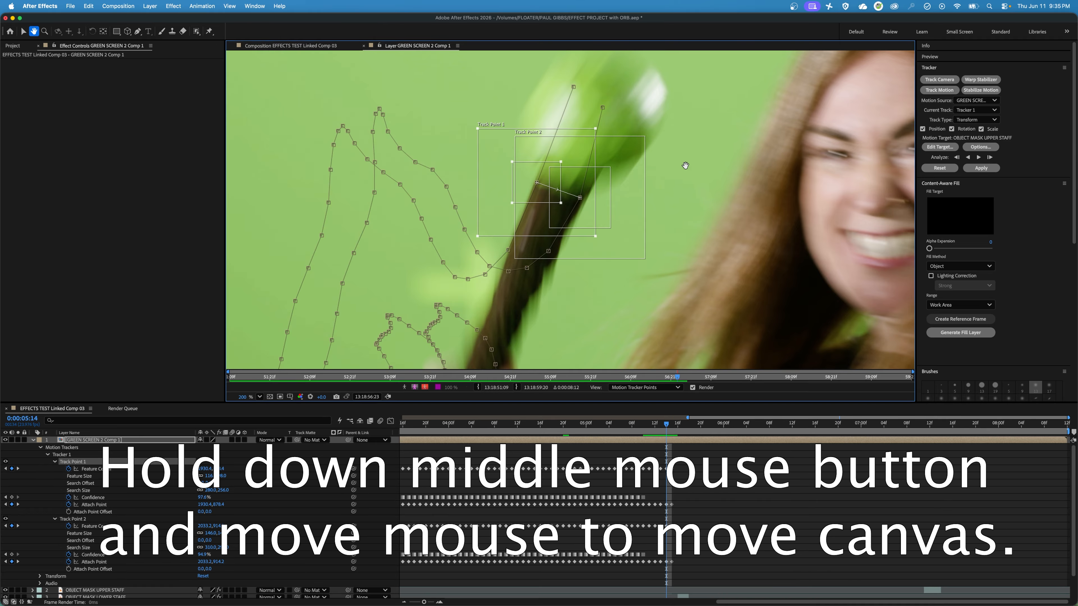
drag(685, 167, 621, 225)
key(Page_Down)
key(Page_Down)
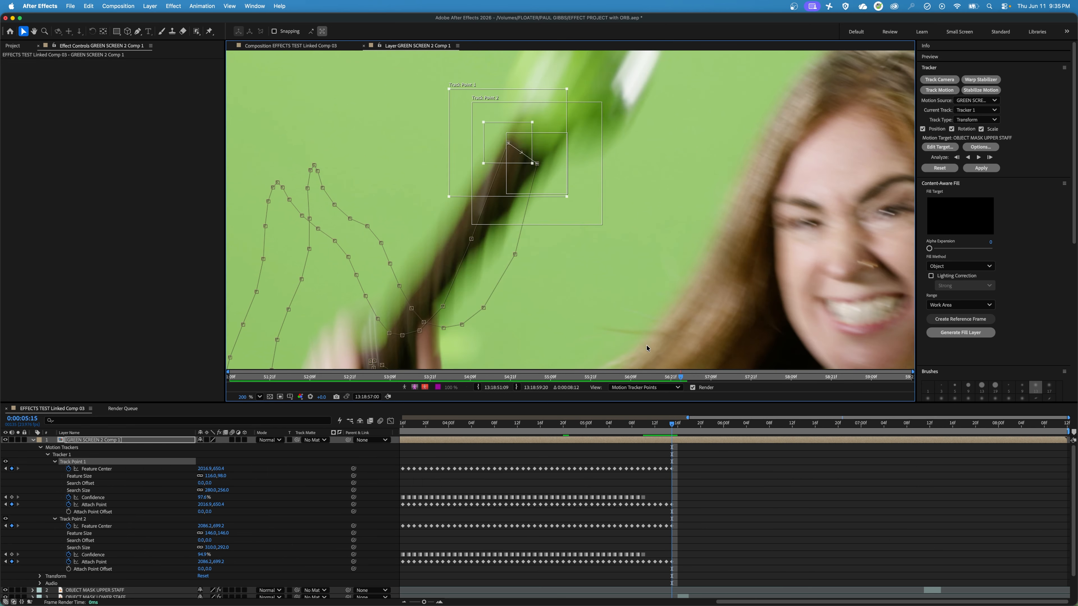
drag(660, 167, 637, 313)
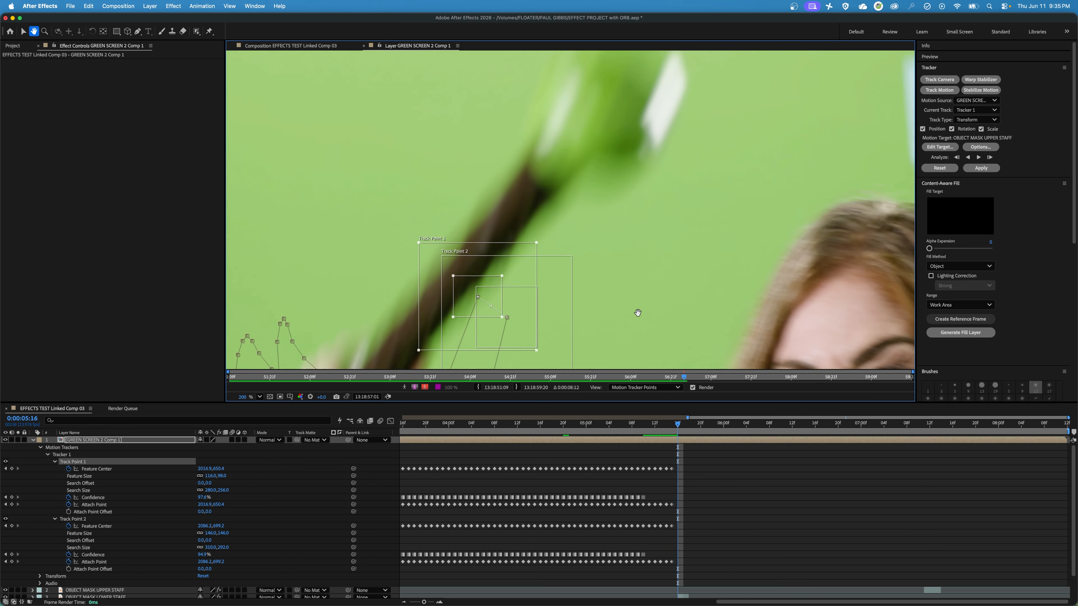
drag(465, 288, 515, 165)
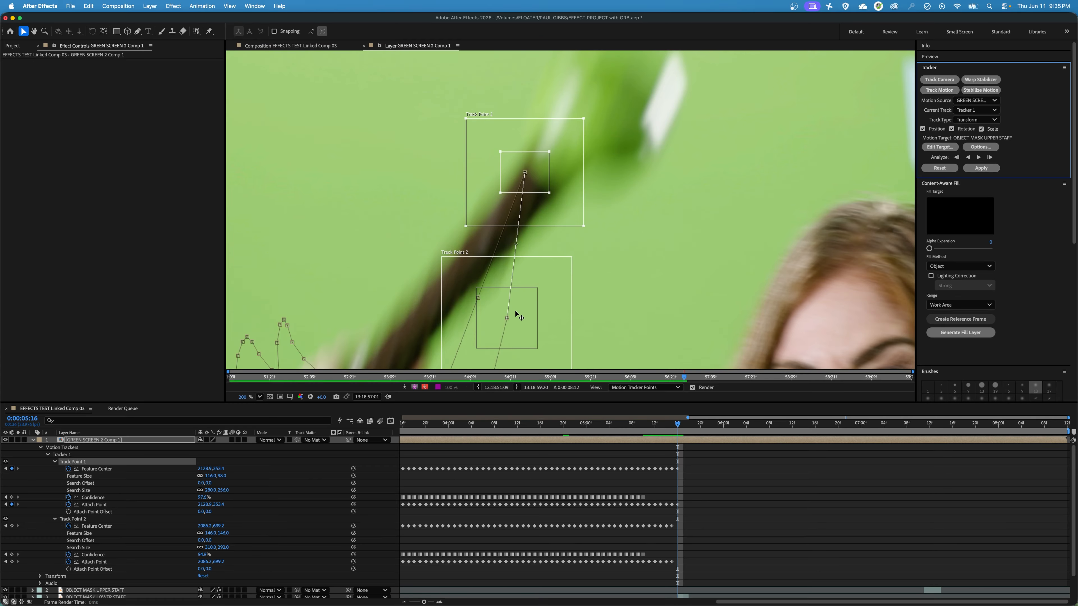
drag(523, 318, 553, 197)
key(Page_Up)
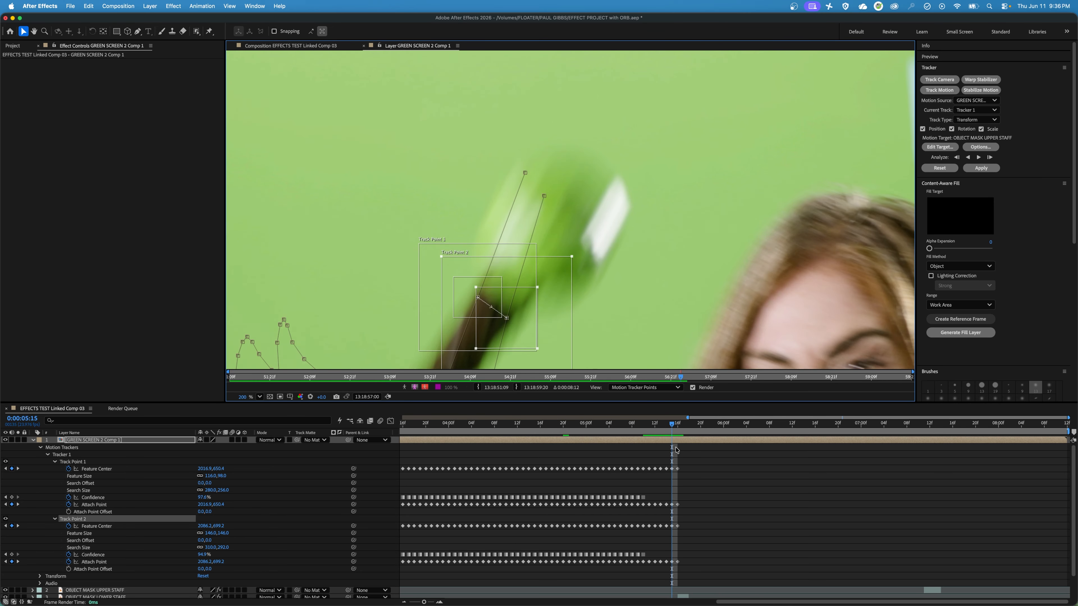
Step: Reposition Track Point 1 and Track Point 2 on the staff's edges just below the green tip at 0:00:05:17
key(Page_Down)
key(Page_Down)
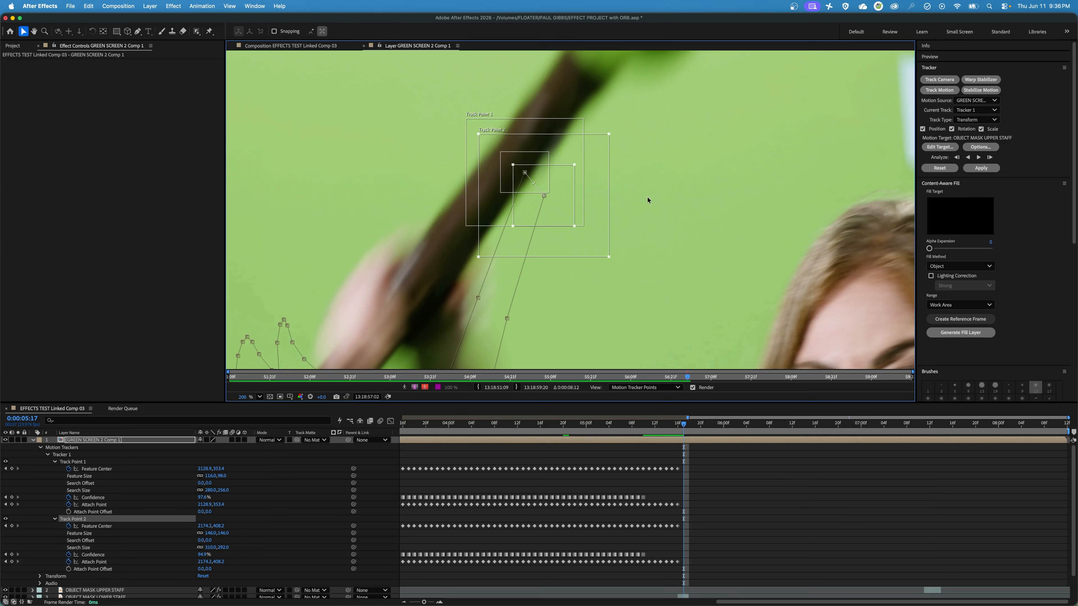
scroll(701, 167, up, 5)
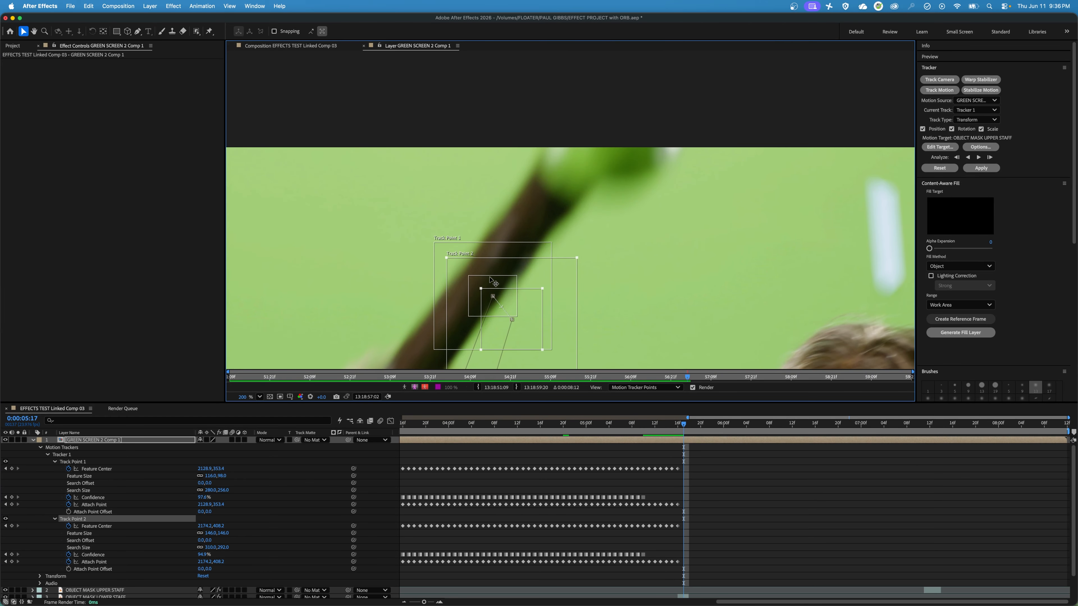
drag(489, 278, 532, 167)
drag(533, 316, 580, 221)
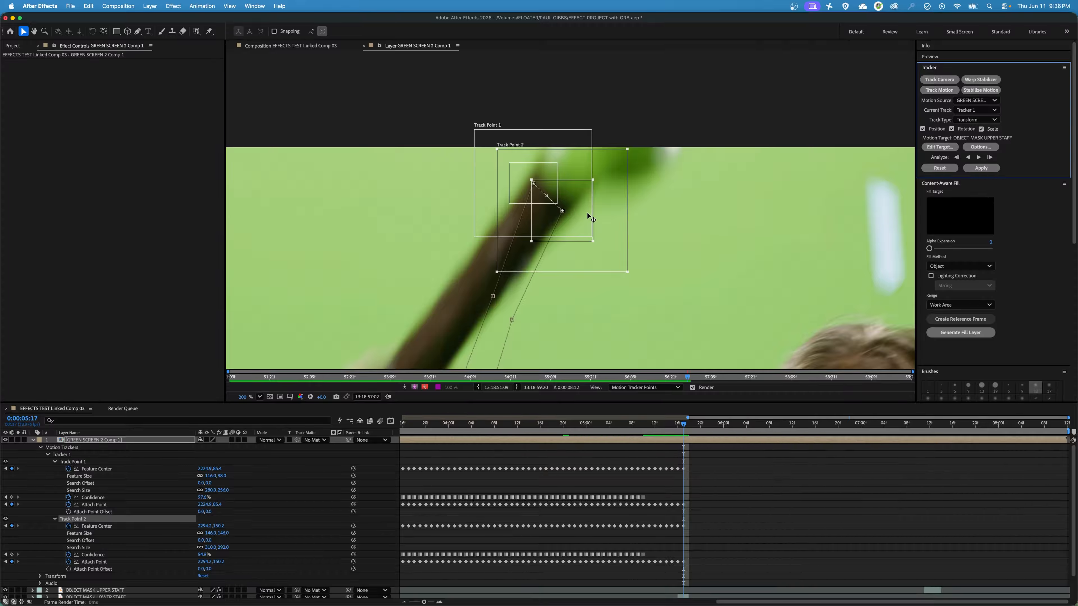
Step: At 0:00:05:18, move both track points up to where the staff's edges leave the top of the footage
key(Page_Down)
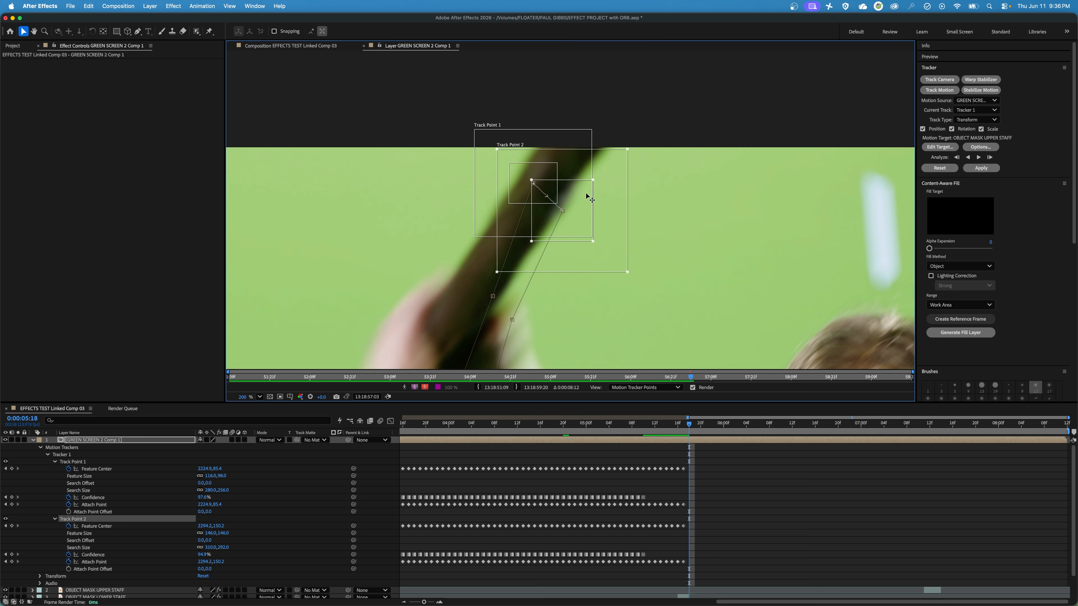
drag(535, 182, 541, 120)
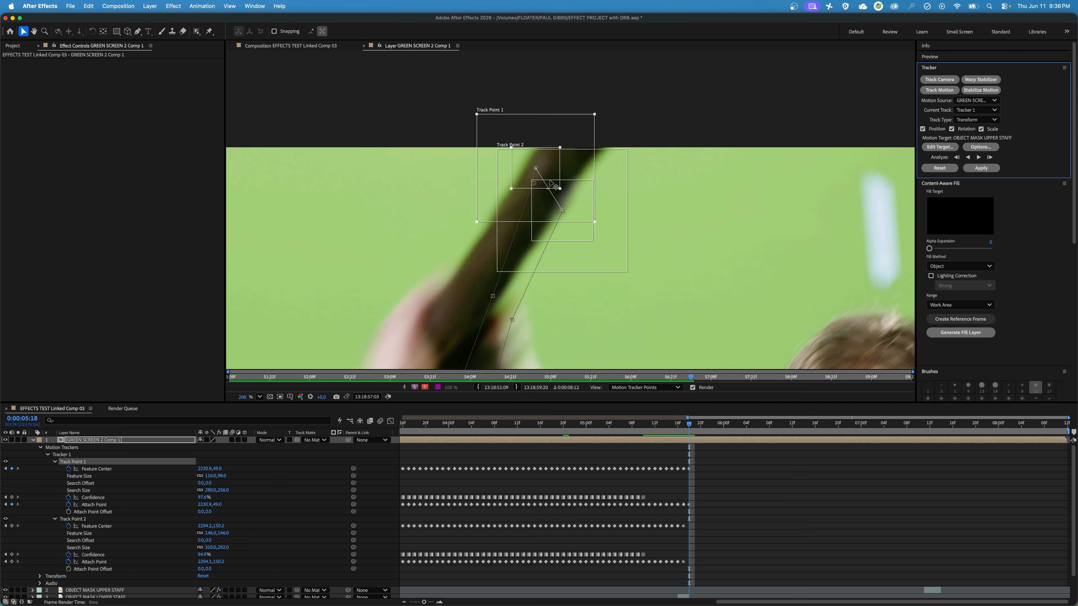
drag(580, 237, 601, 178)
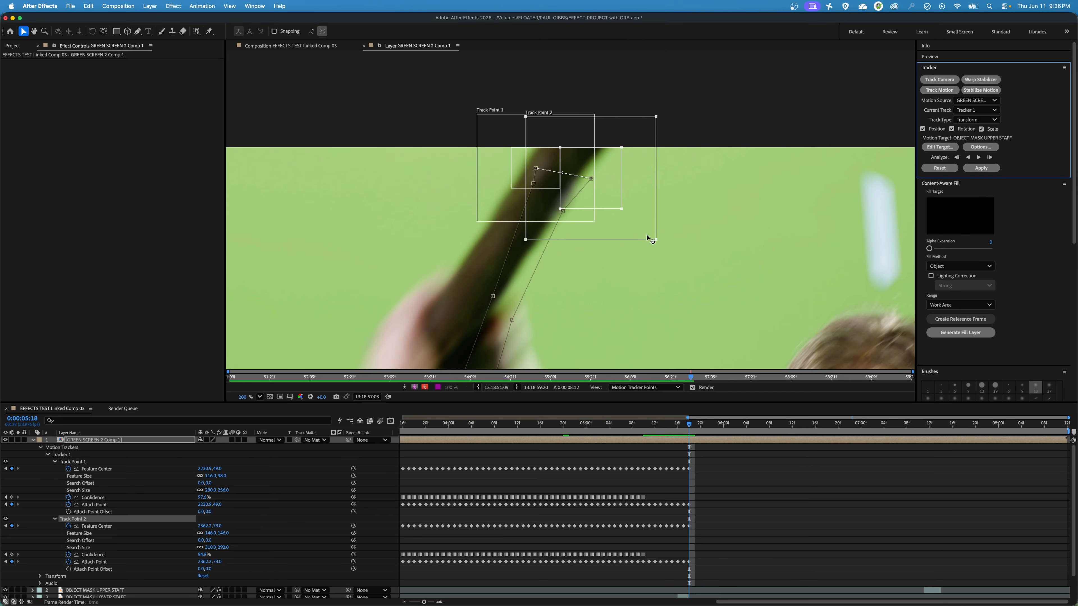
Step: Step through the frames following 0:00:05:18 to find where the staff's green tip re-enters the footage
key(Page_Down)
key(Page_Down)
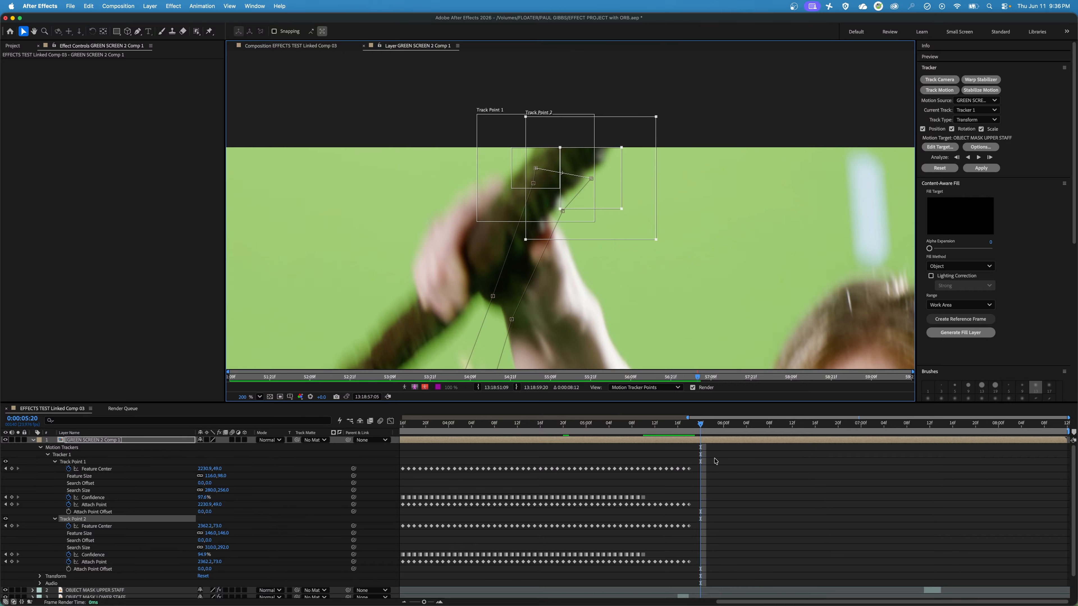
key(Page_Down)
key(Page_Down)
key(Page_Down)
key(Page_Down)
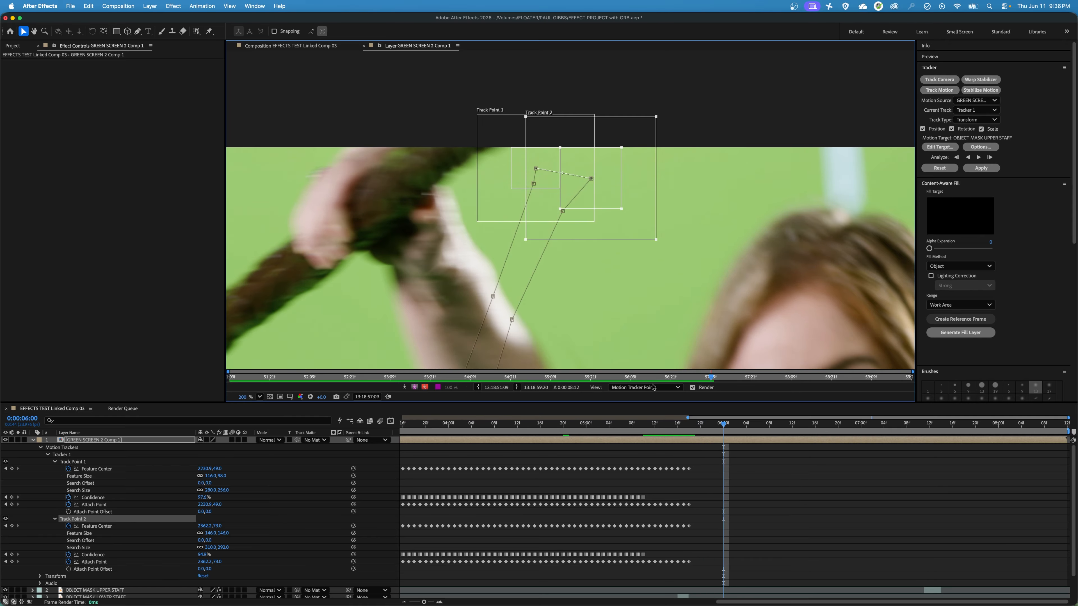
key(Page_Down)
key(Page_Down)
key(Page_Down)
key(Page_Down)
key(Page_Down)
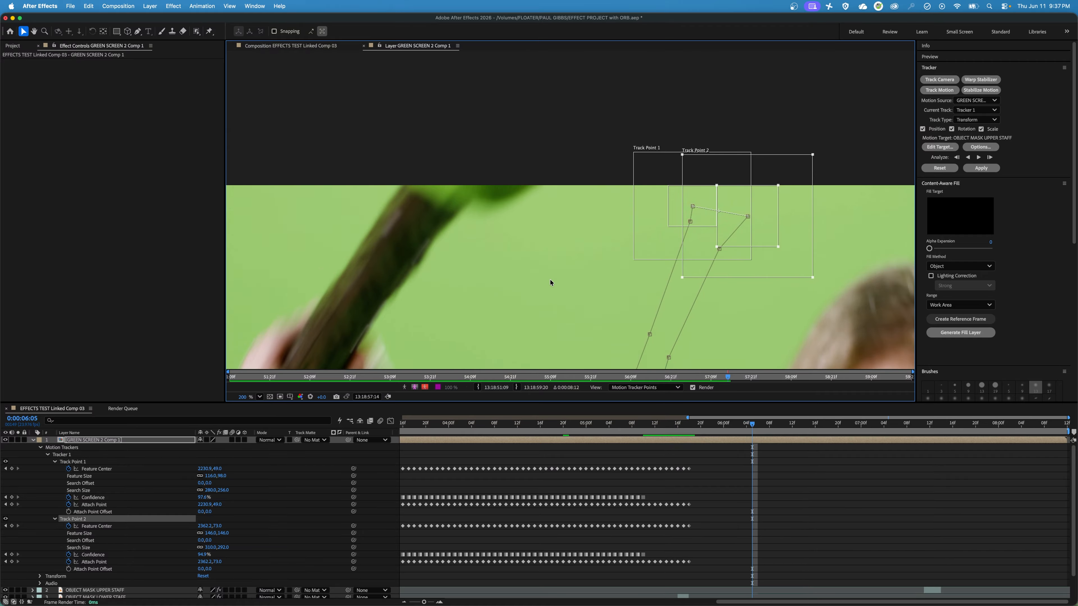
key(Page_Down)
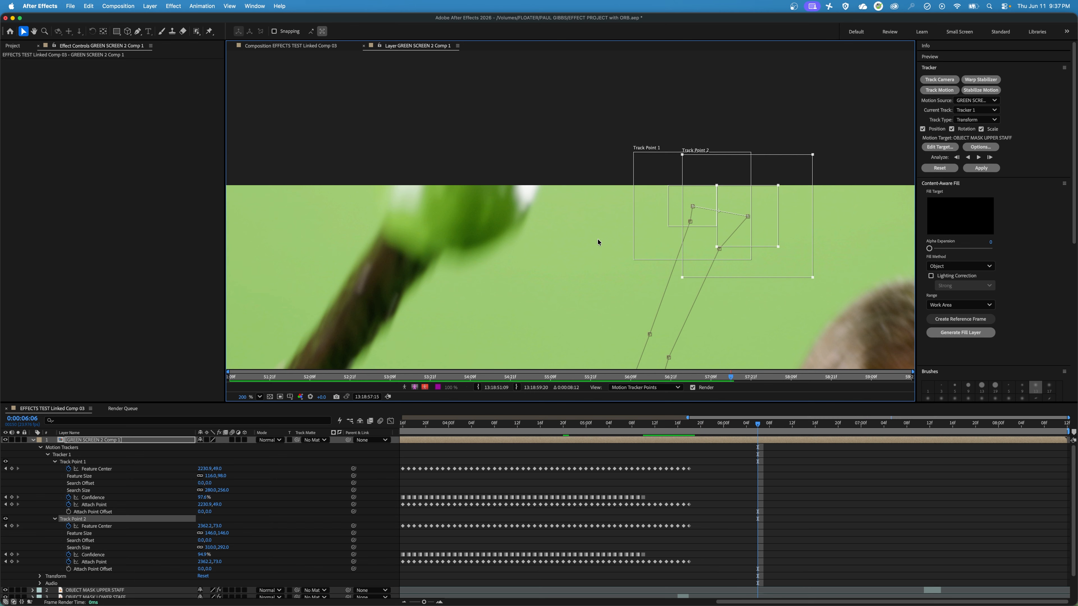
Step: At 0:00:06:06, place Track Point 1 on the staff's upper left edge and Track Point 2 on its upper right edge
key(Page_Up)
key(Page_Up)
key(Page_Down)
key(Page_Down)
click(672, 200)
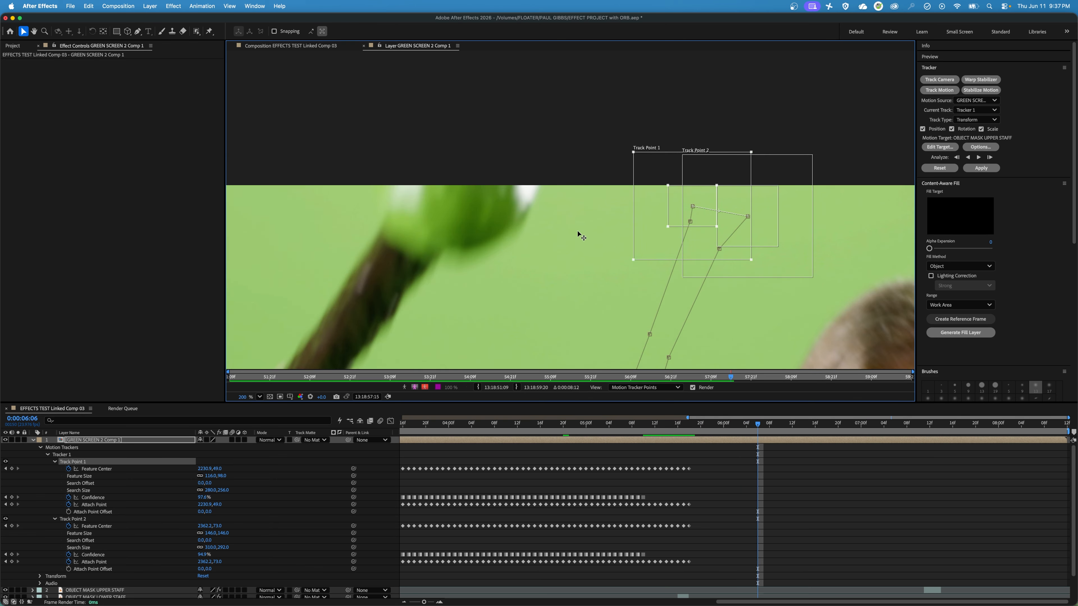
drag(696, 199, 378, 234)
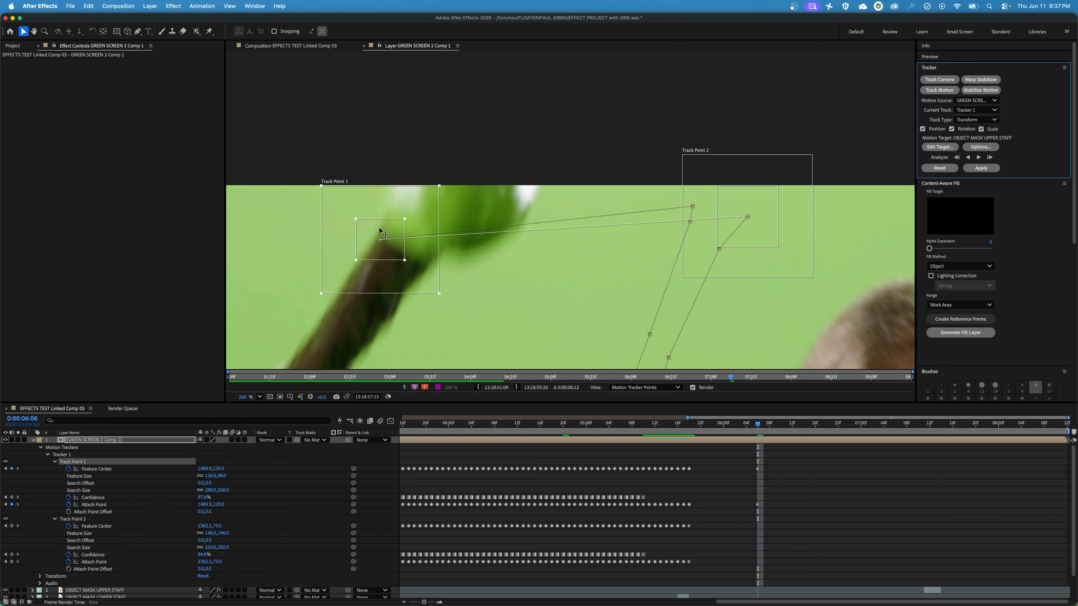
drag(745, 200, 424, 263)
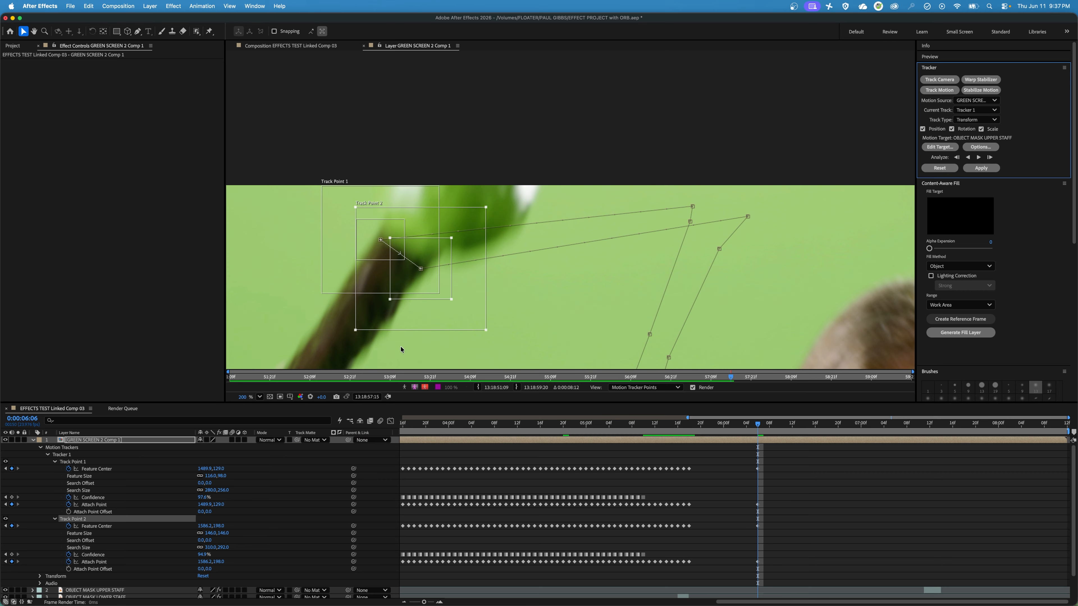
Step: At 0:00:06:05, align Track Point 2 and Track Point 1 with the staff's edges near the top of the footage
key(Page_Up)
drag(473, 254, 450, 217)
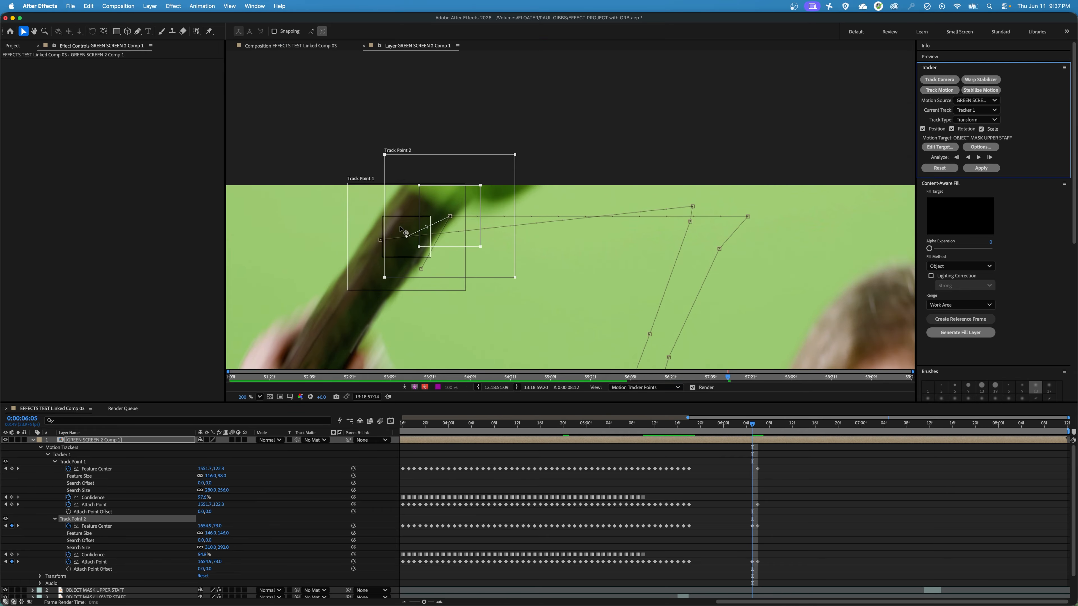
drag(380, 246, 401, 224)
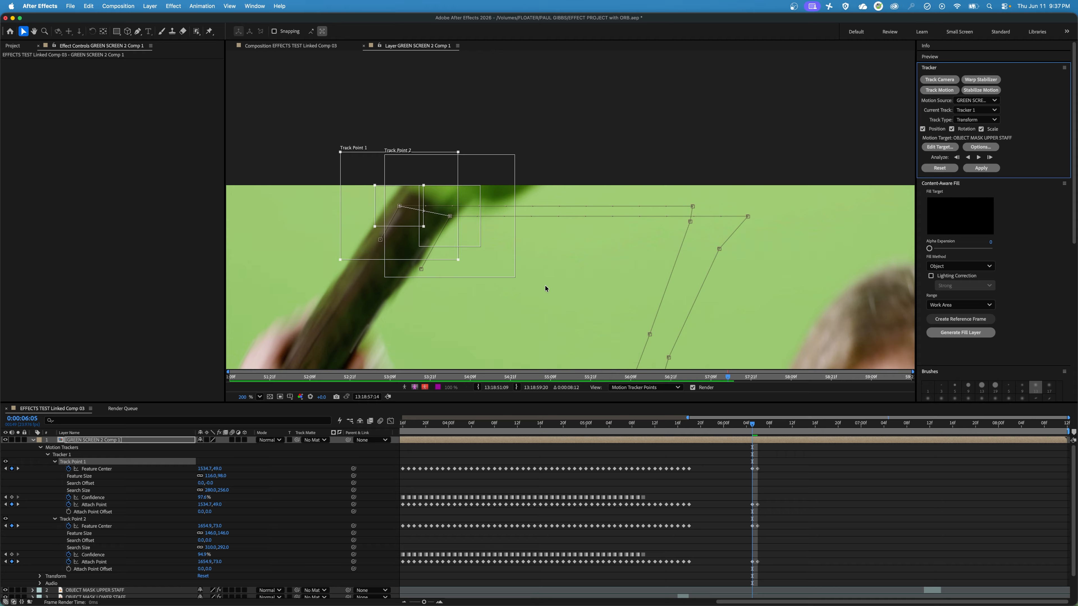
Step: At 0:00:06:07, move Track Point 2 and Track Point 1 down onto the staff's edges below the green tip
key(Page_Down)
key(Page_Down)
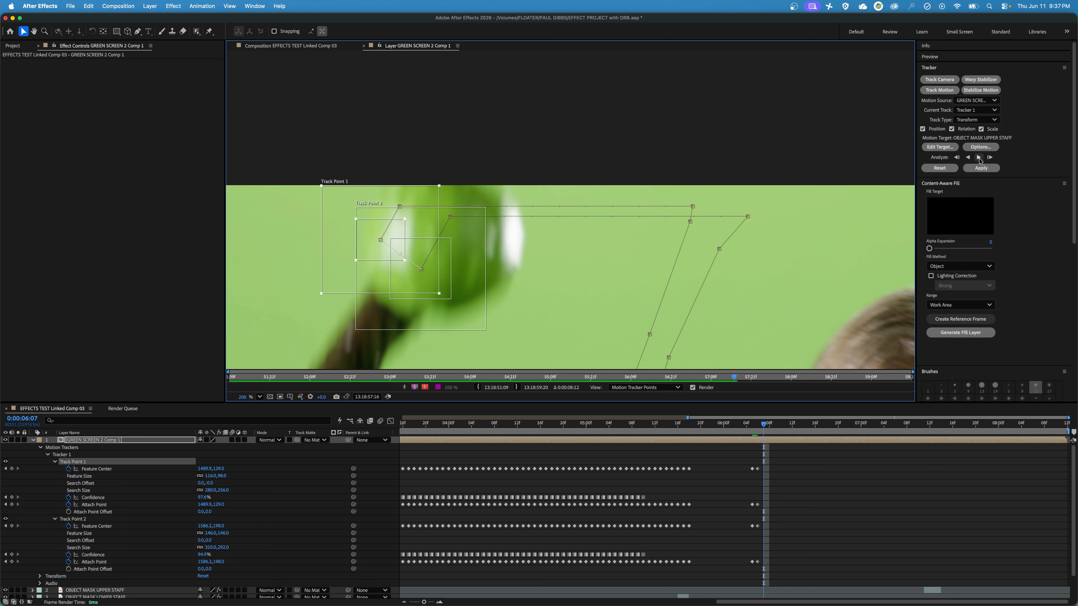
drag(450, 265, 426, 316)
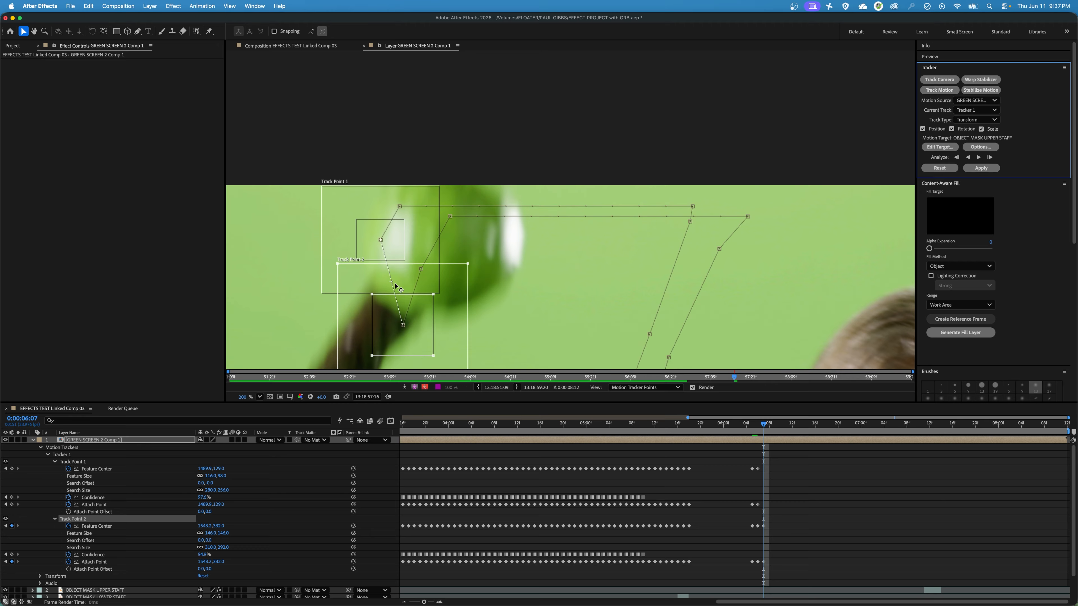
drag(375, 257, 359, 305)
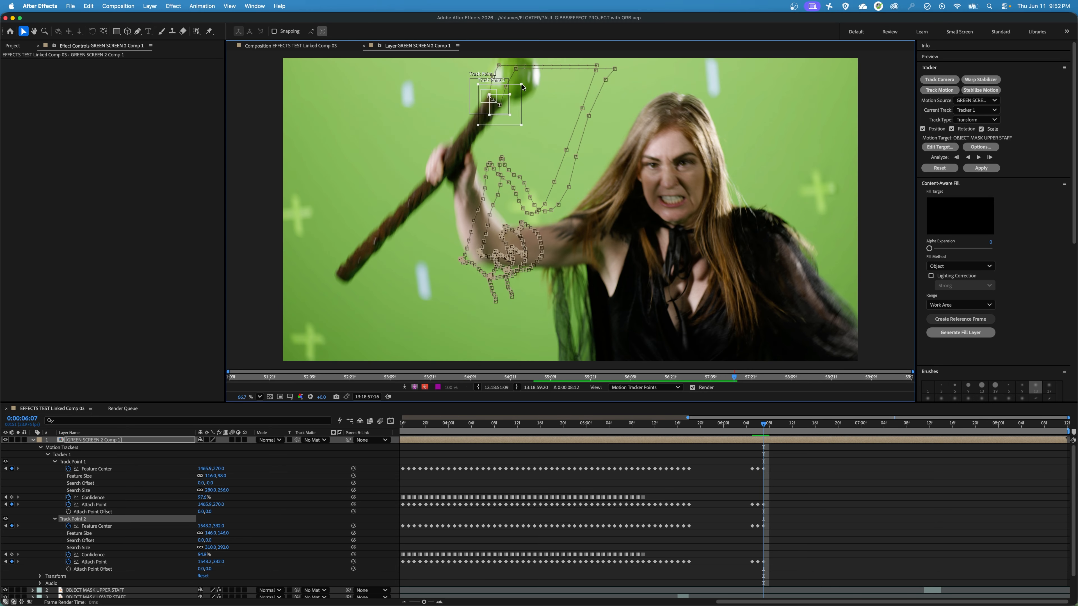
Step: Enlarge the search regions to about 478 × 394 for Track Point 2 and 466 × 394 for Track Point 1, and analyze forward from 0:00:06:07
drag(522, 85, 533, 77)
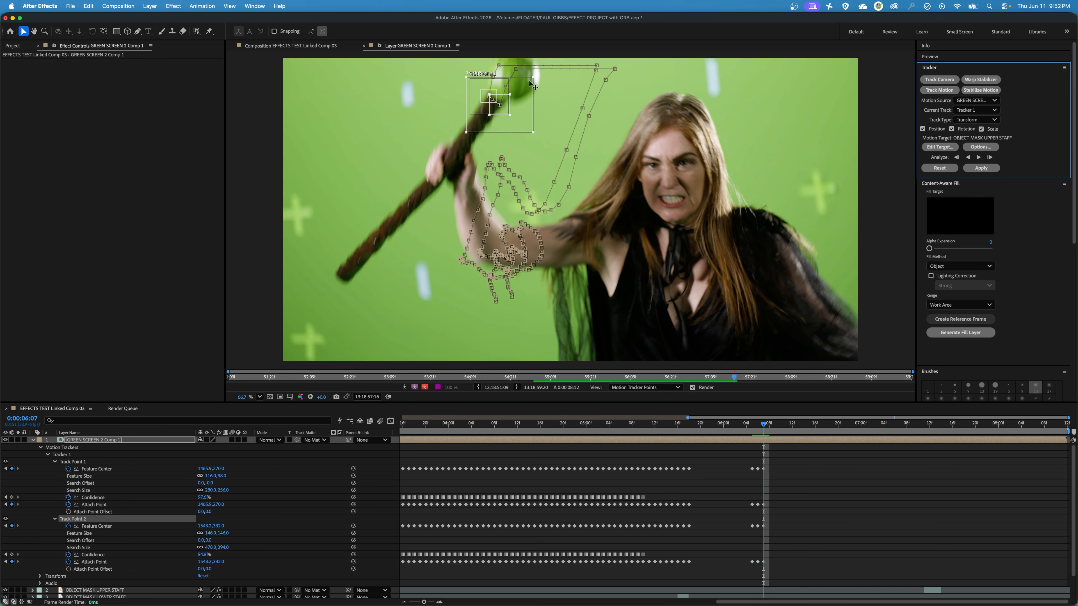
click(473, 82)
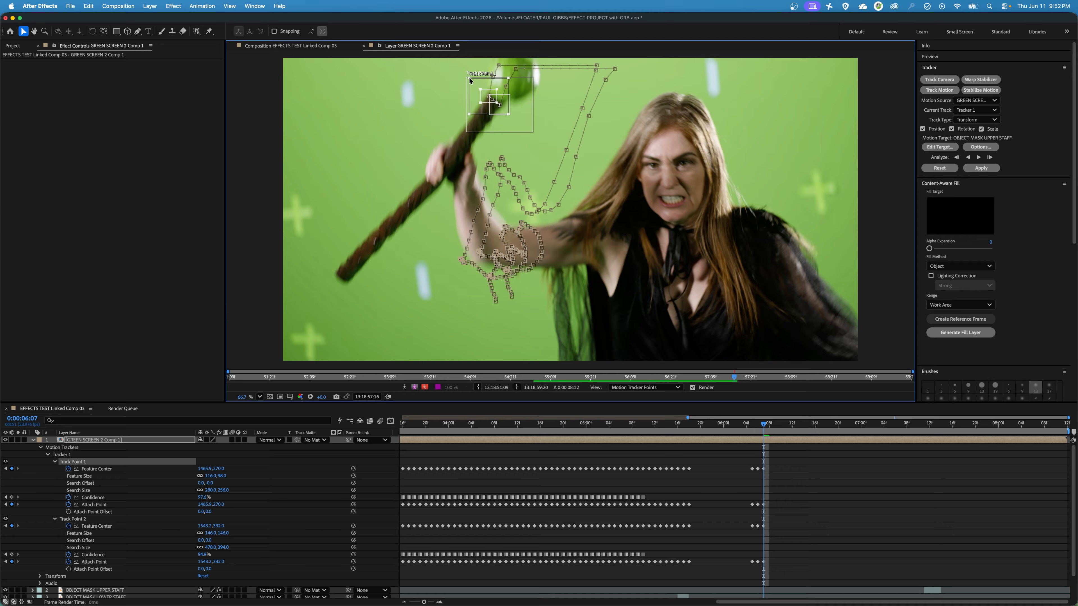
drag(469, 77, 457, 68)
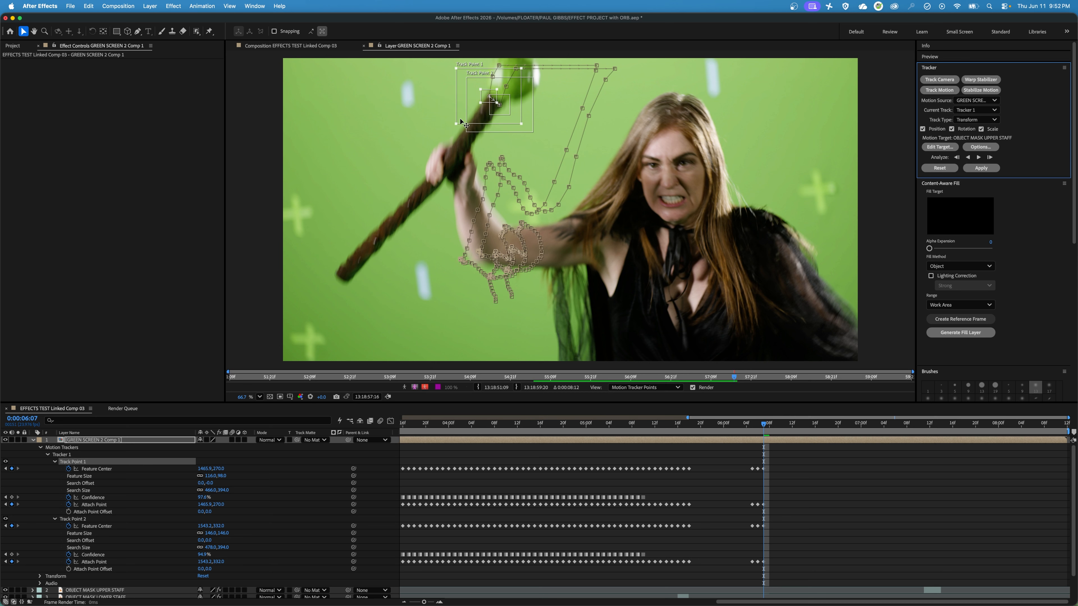
click(979, 158)
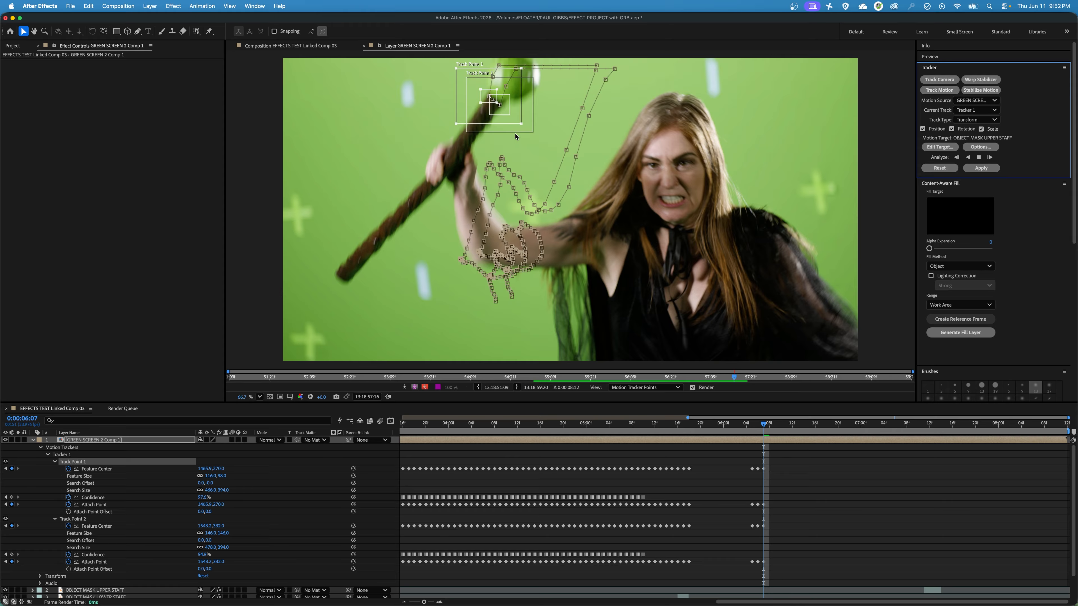
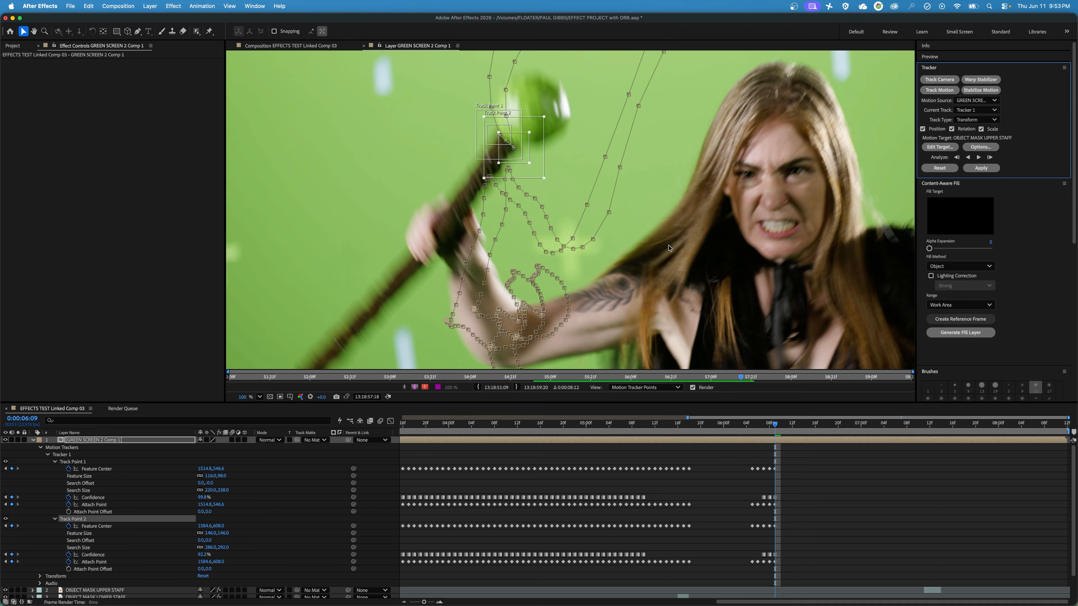
Step: Reposition Track Point 2 and Track Point 1 on the staff's upper edges at 0:00:06:10 and continue the correction at 0:00:06:11
key(Page_Down)
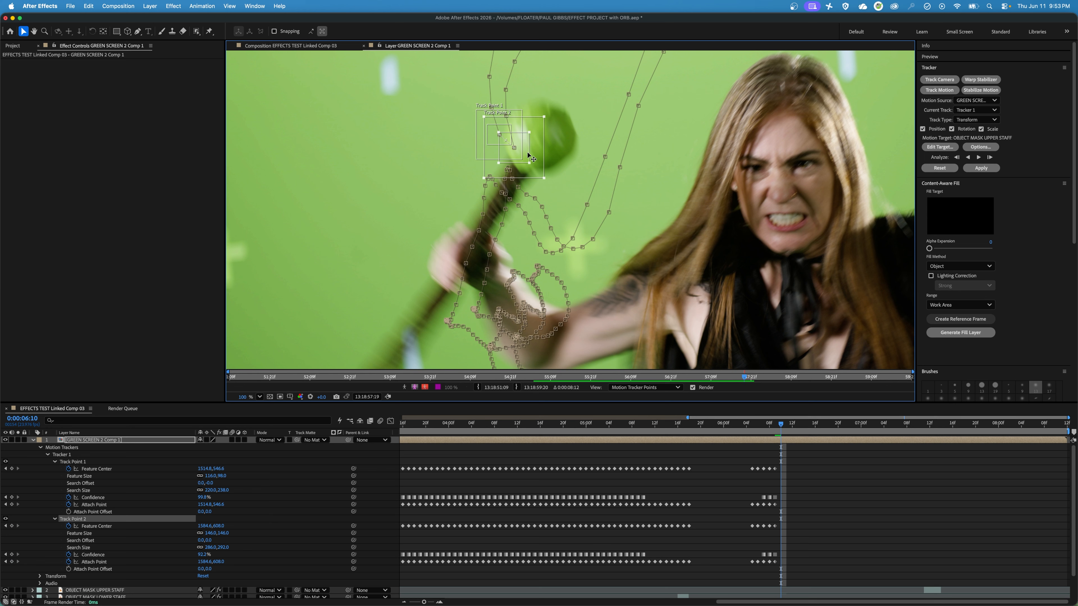
drag(527, 151, 536, 176)
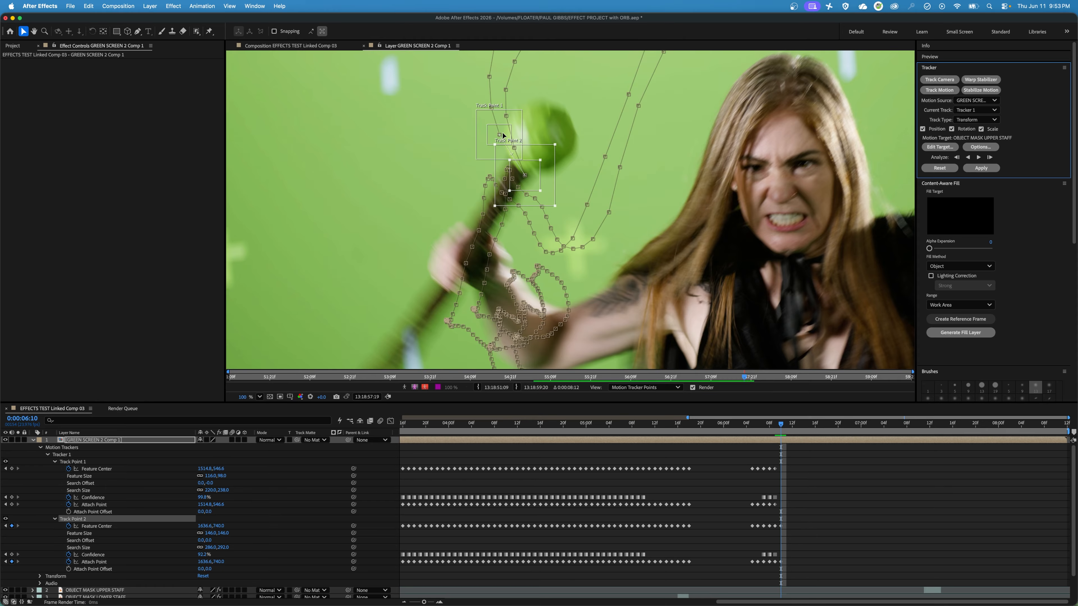
drag(506, 140, 514, 161)
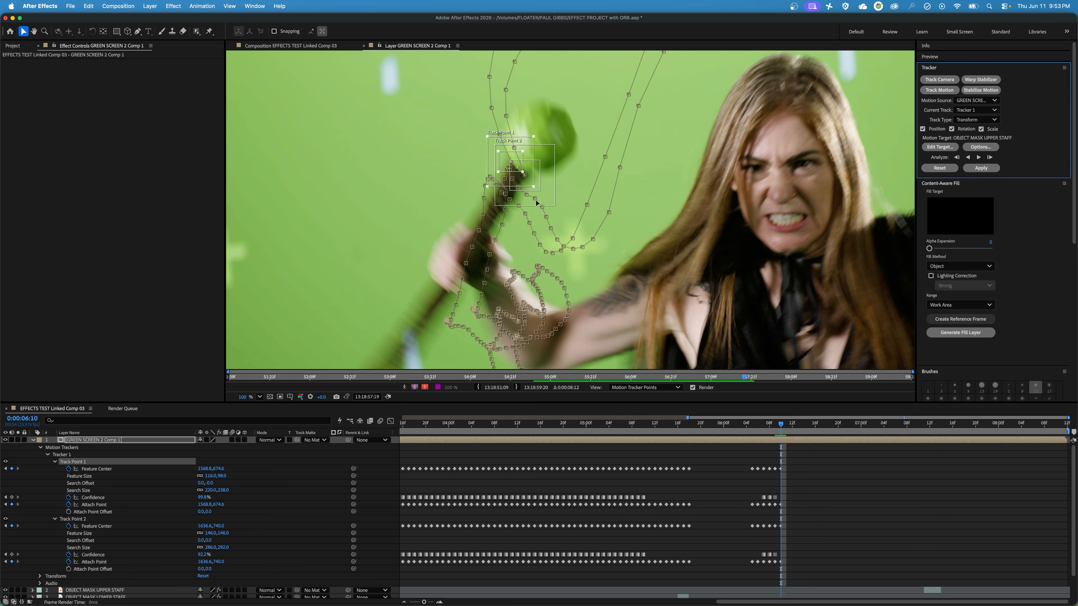
key(Page_Down)
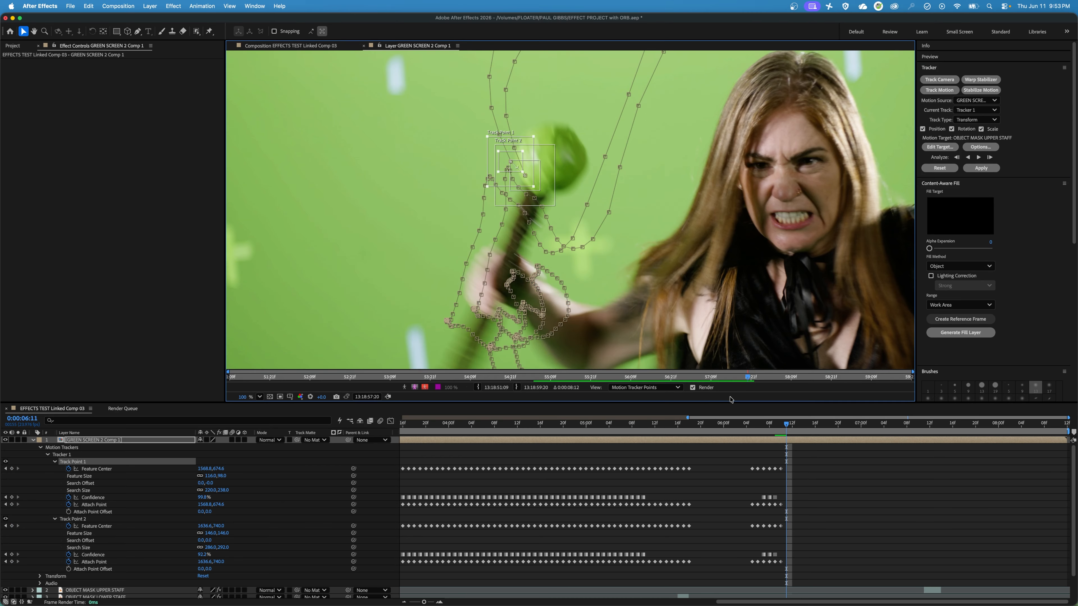
mouse_move(537, 177)
mouse_down()
mouse_move(555, 201)
mouse_move(505, 163)
mouse_move(527, 191)
mouse_up()
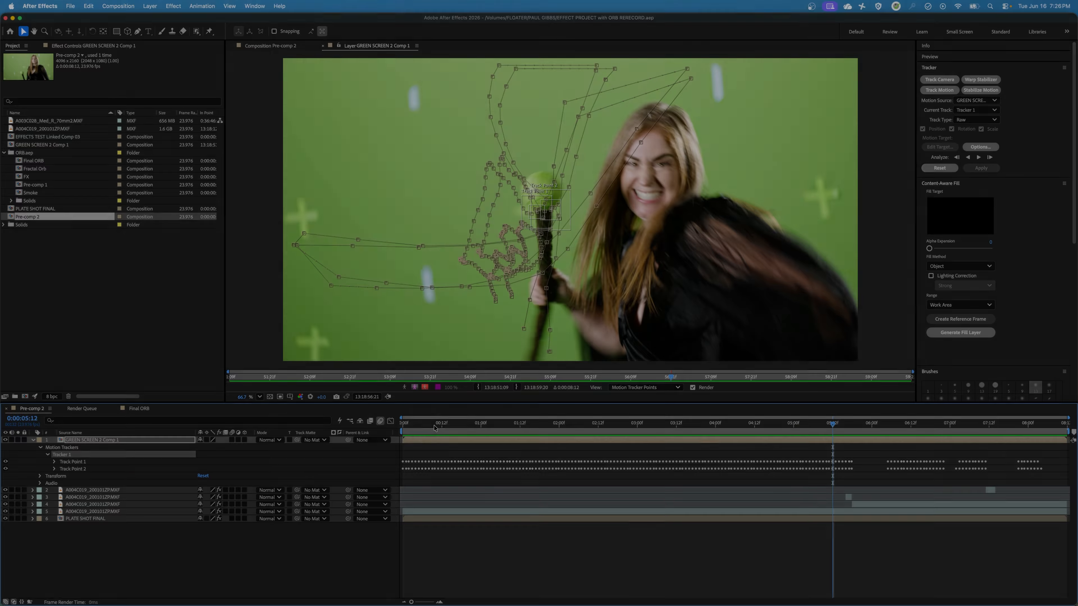
Step: Review the tracked motion in Pre-comp 2 by scrubbing from the start of the timeline to 0:00:05:13
drag(434, 428, 403, 430)
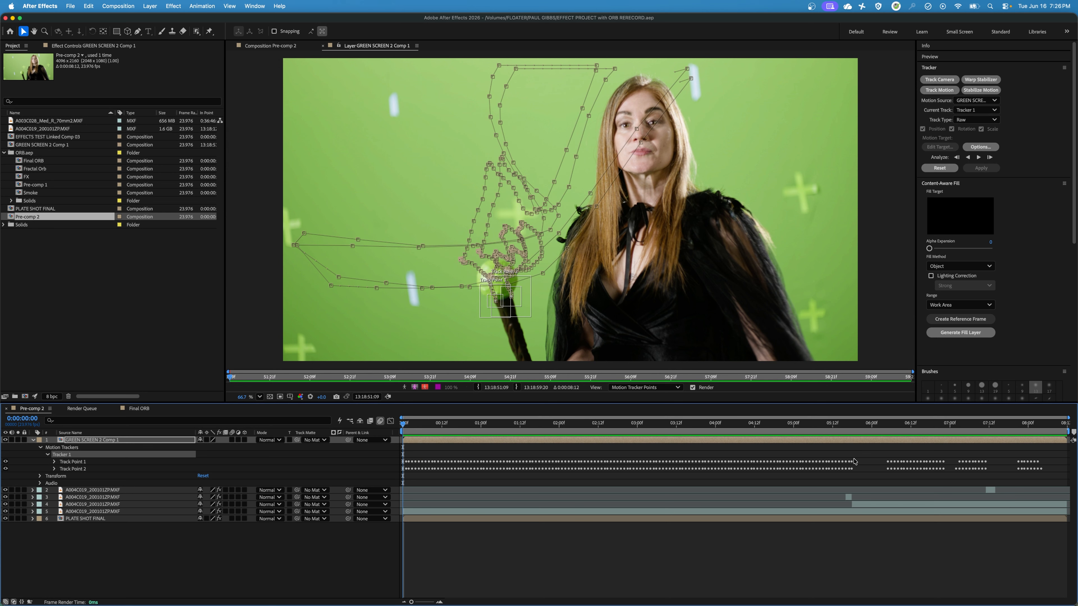
drag(403, 424, 807, 446)
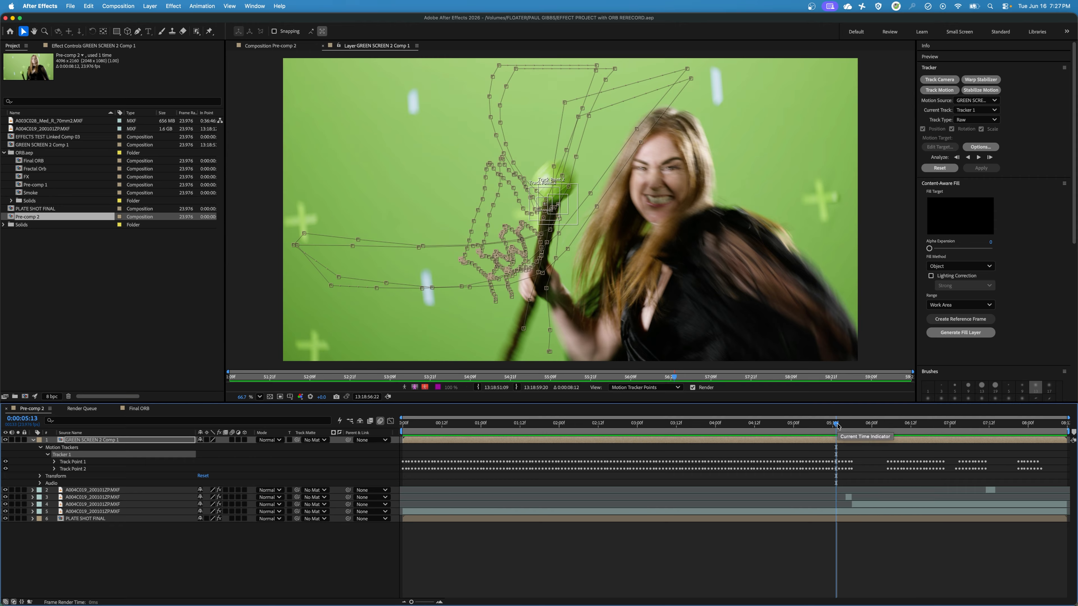
Step: Reposition Track Point 1 onto the staff at 0:00:07:02, and move both track points onto the staff at 0:00:07:01
drag(838, 425, 887, 430)
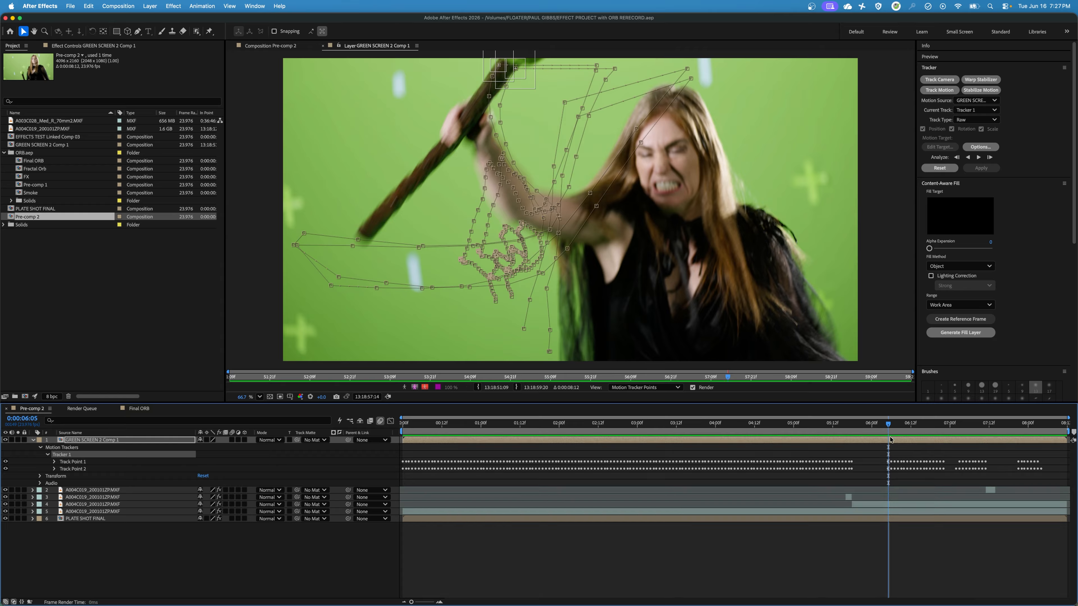
drag(897, 438, 960, 446)
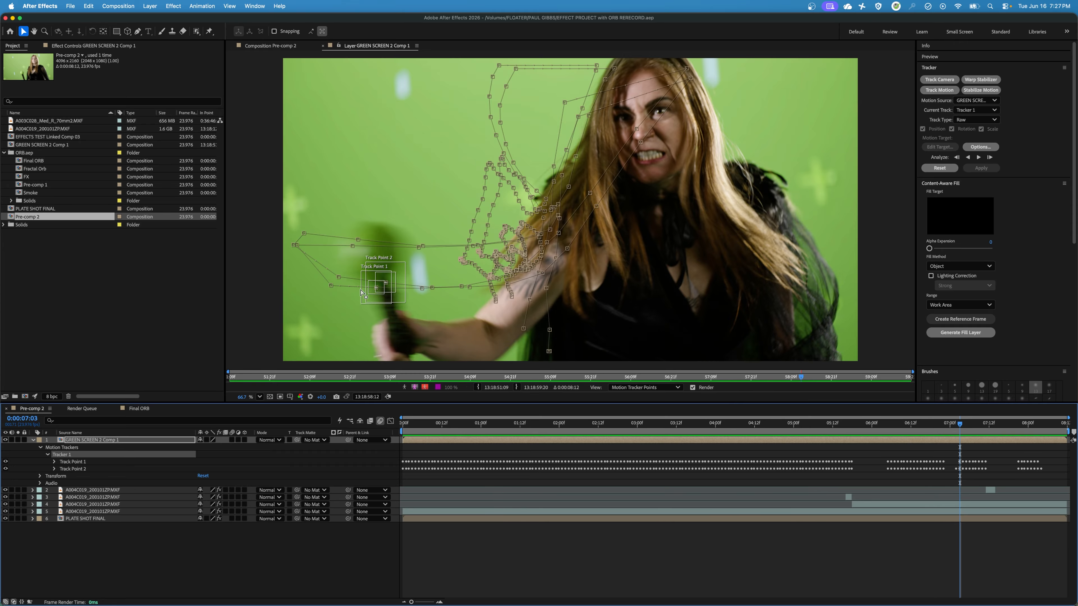
key(Page_Up)
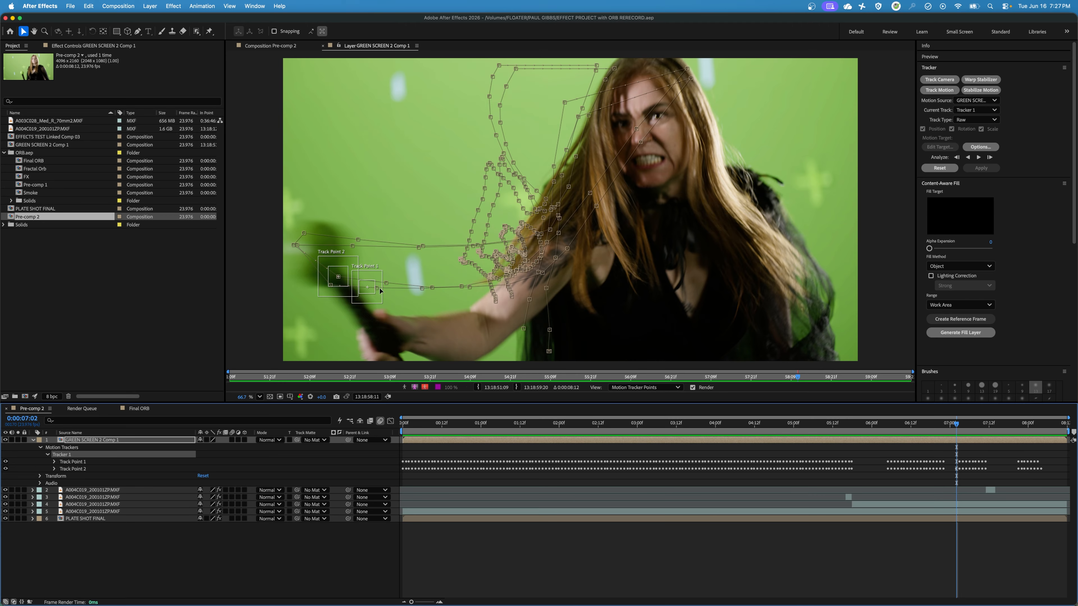
key(Page_Down)
key(Page_Up)
drag(363, 291, 330, 291)
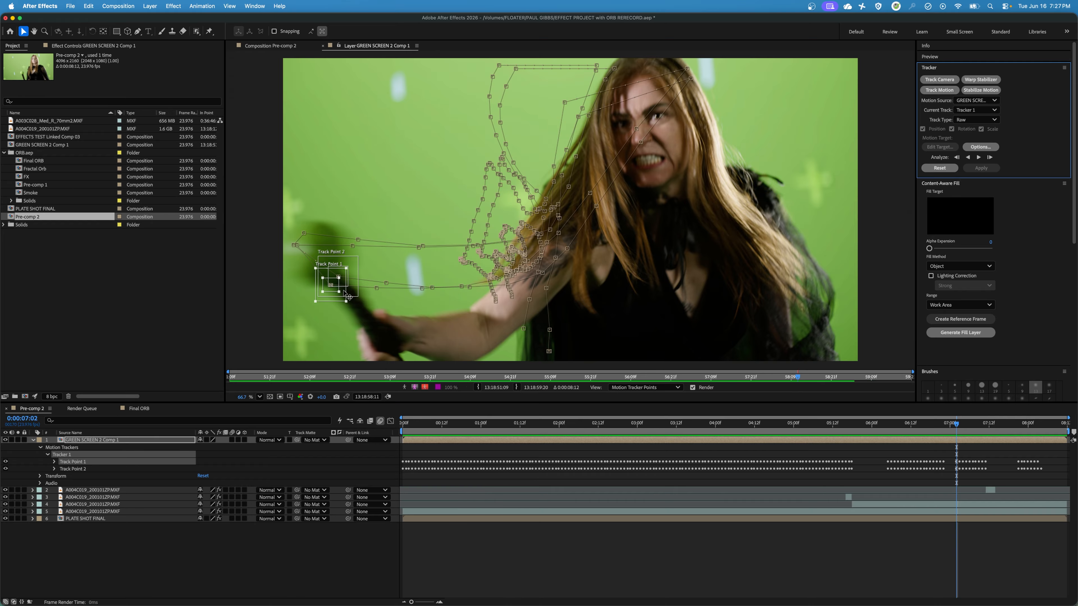
key(Page_Up)
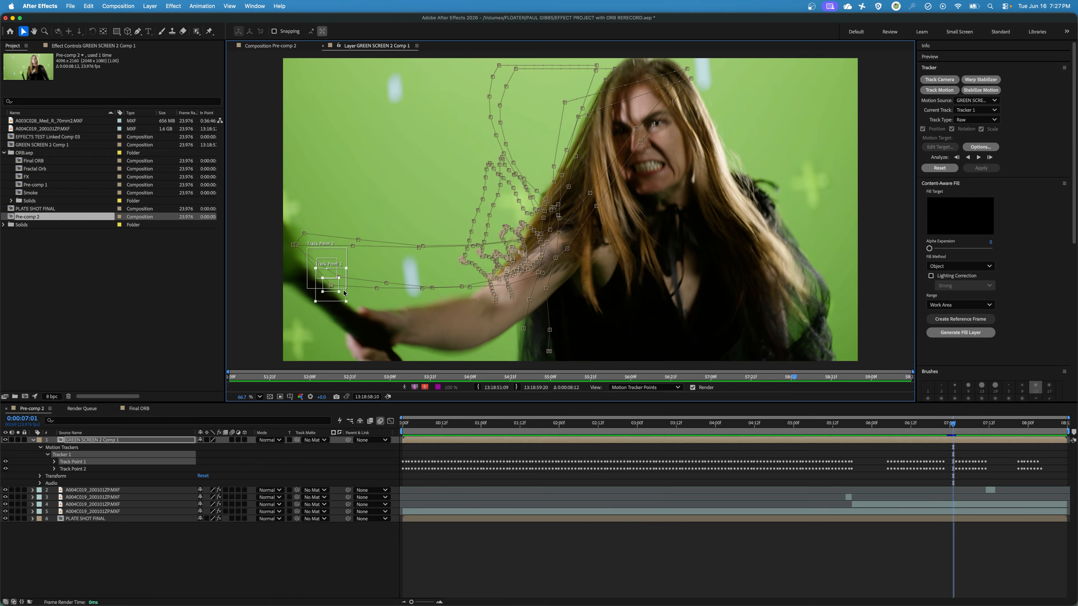
drag(332, 268, 295, 289)
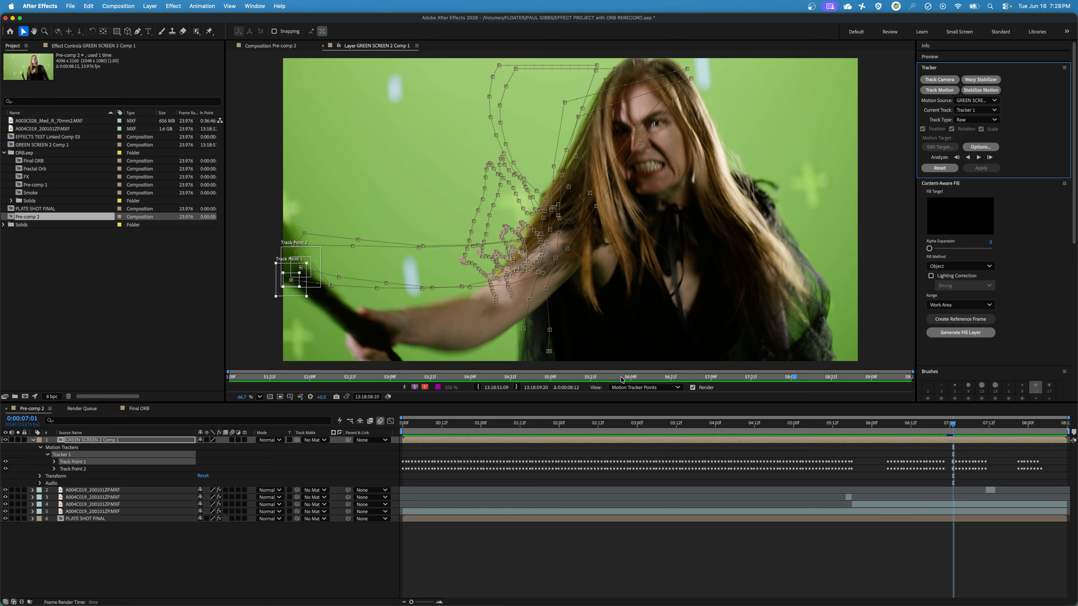
Step: Examine the track points frame by frame from 0:00:07:01 to 0:00:08:10, and go back to 0:00:08:03
key(Page_Down)
key(Page_Down)
key(Page_Down)
key(Page_Down)
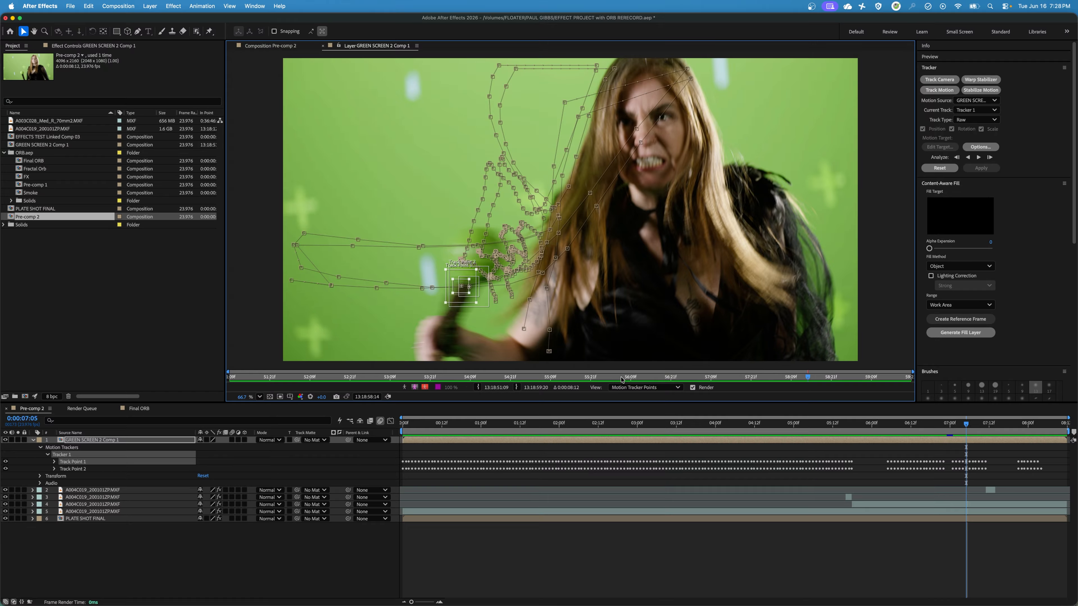
key(Page_Down)
key(Page_Down)
key(Page_Down)
key(Page_Down)
key(Page_Down)
key(Page_Down)
key(Page_Down)
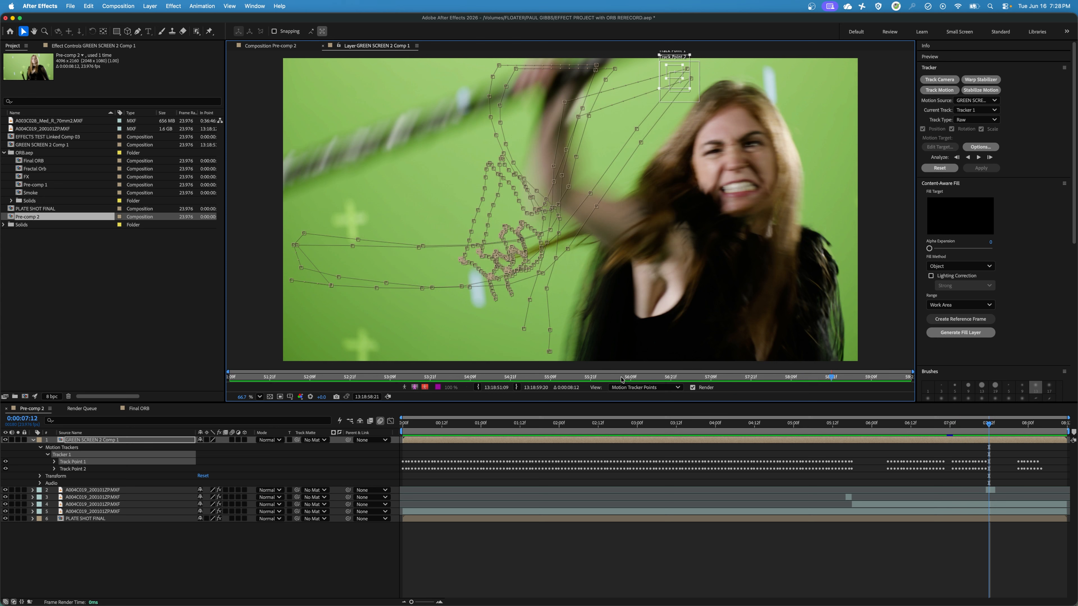
key(Page_Down)
key(Page_Down)
key(Page_Down)
key(Page_Down)
key(Page_Down)
key(Page_Down)
key(Page_Down)
key(Page_Down)
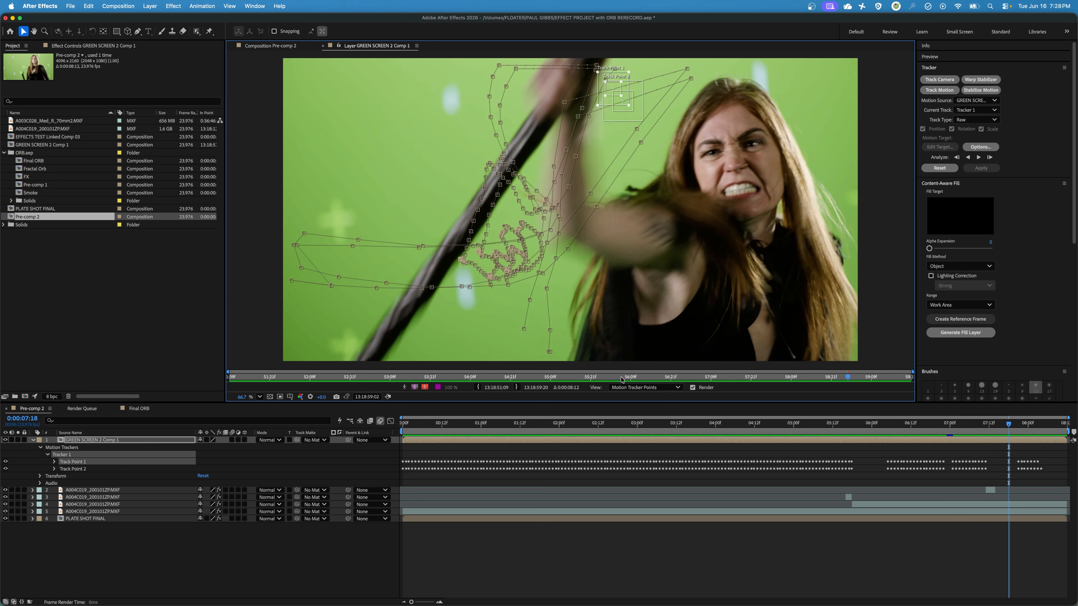
key(Page_Down)
key(Page_Down)
key(Page_Down)
key(Page_Down)
key(Page_Down)
key(Page_Down)
key(Page_Down)
key(Page_Down)
key(Page_Down)
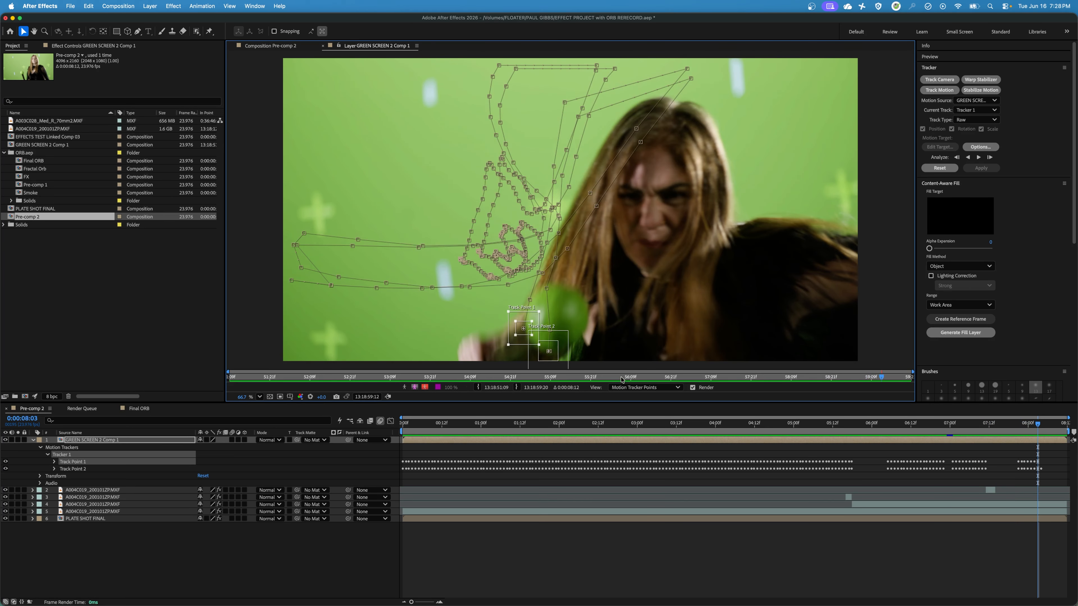
key(Page_Down)
key(Page_Down)
key(Page_Down)
key(Page_Down)
key(Page_Down)
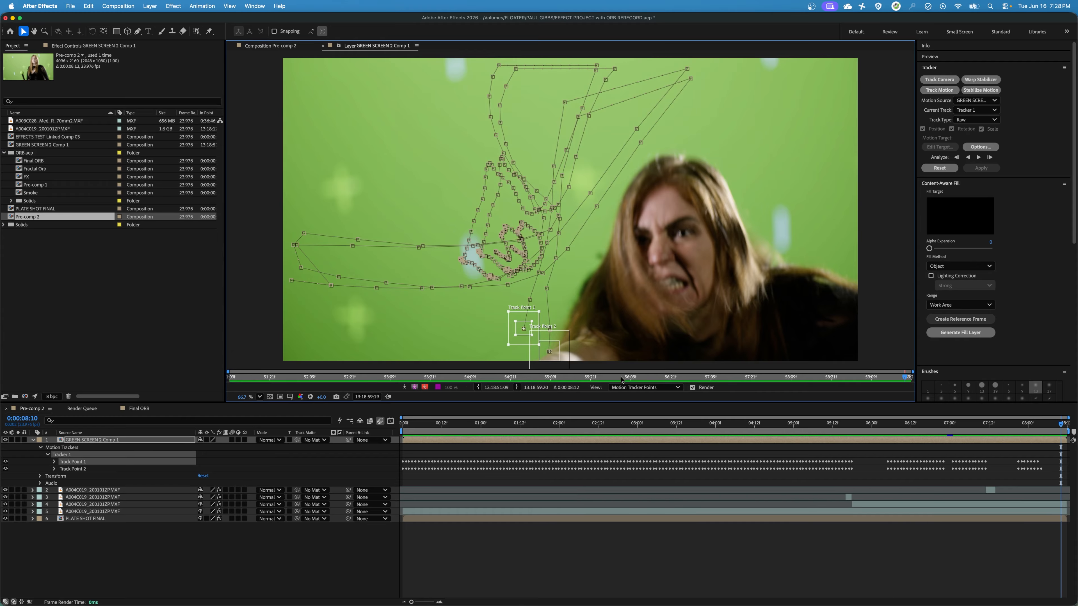
key(Page_Up)
key(Page_Up)
key(Page_Up)
key(Page_Up)
key(Page_Up)
key(Page_Up)
key(Page_Up)
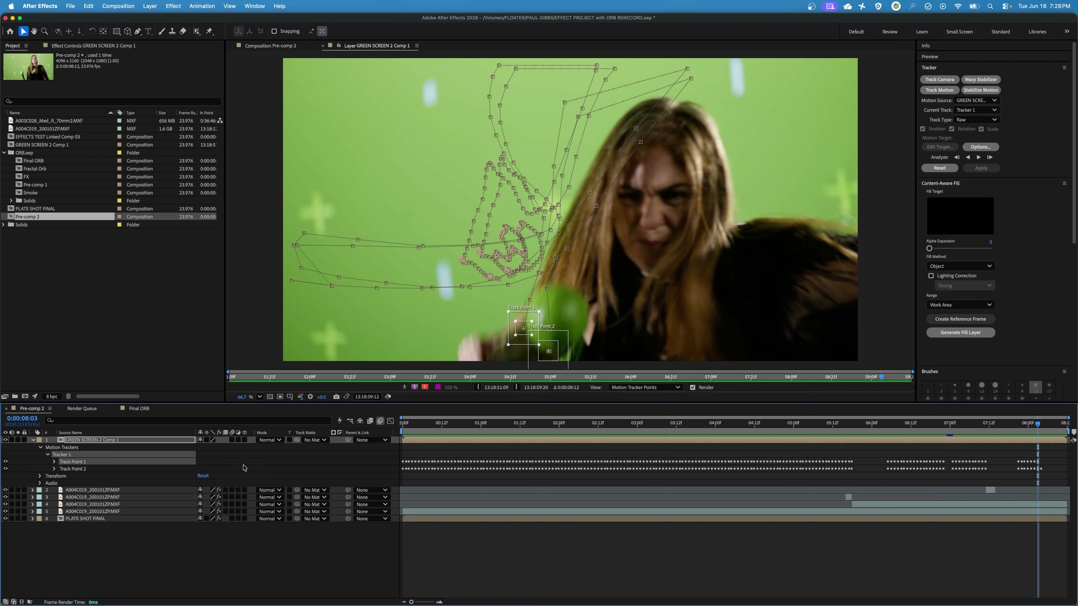
Step: Add a null object to Pre-comp 2 and rename it ORB TRACKING NULL
click(150, 6)
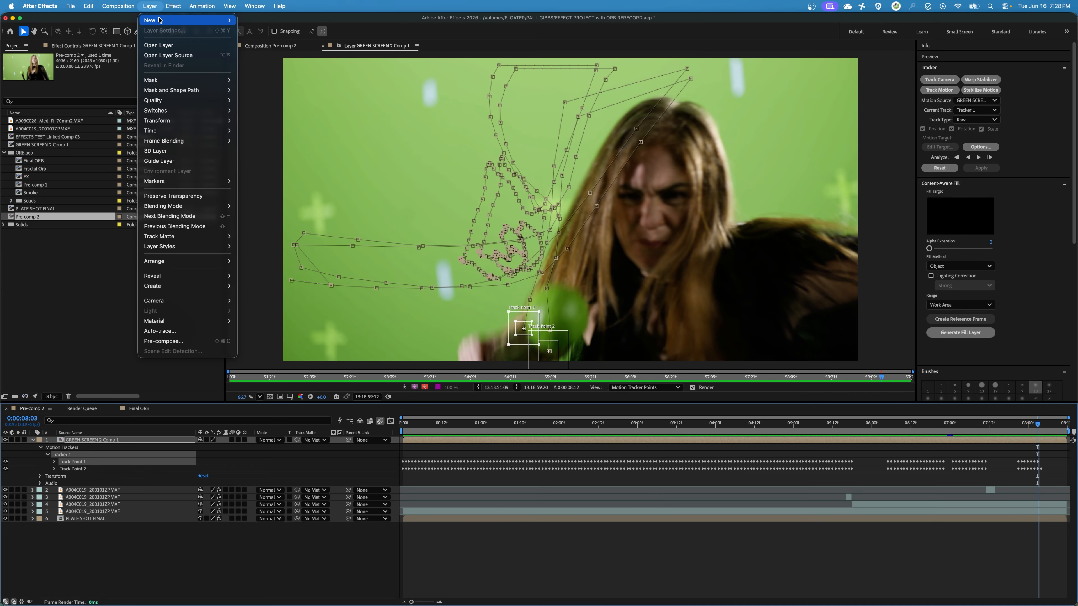
mouse_move(182, 20)
click(257, 60)
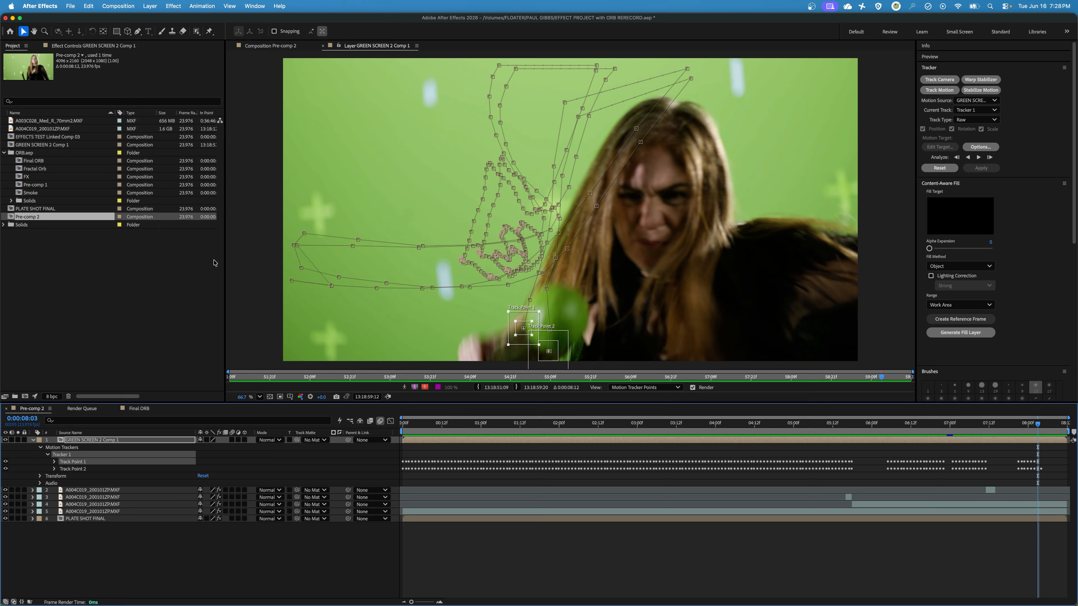
click(77, 432)
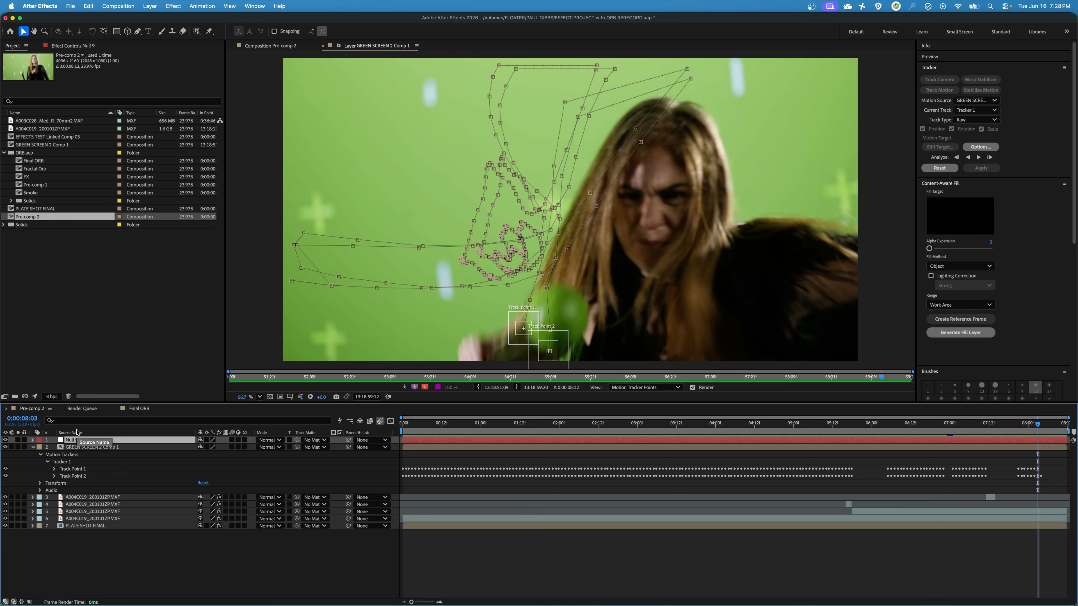
key(Return)
text(OR)
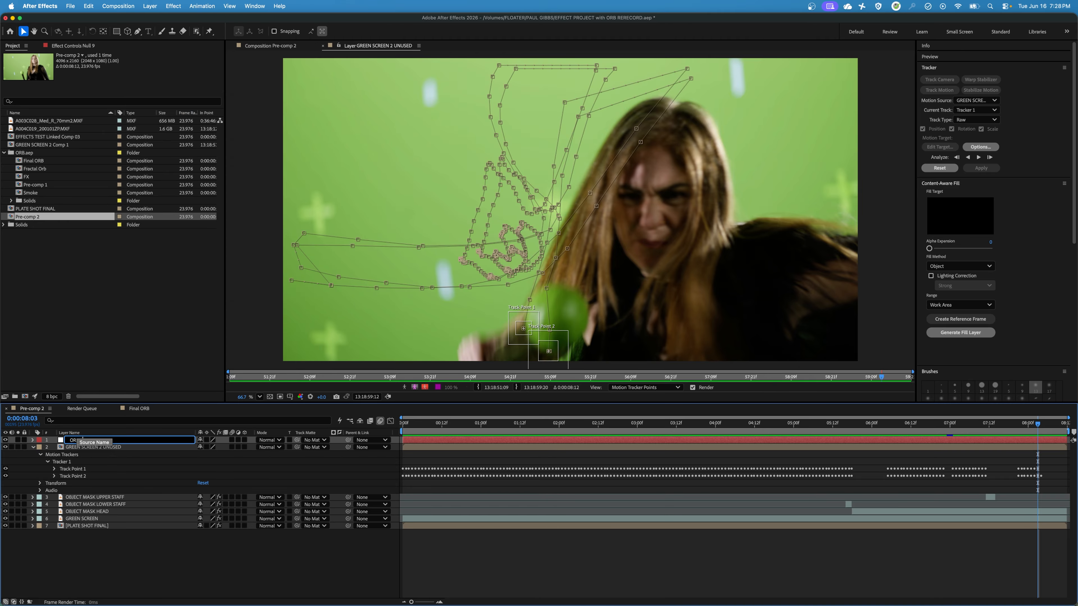
text(B TRACKING)
key(Return)
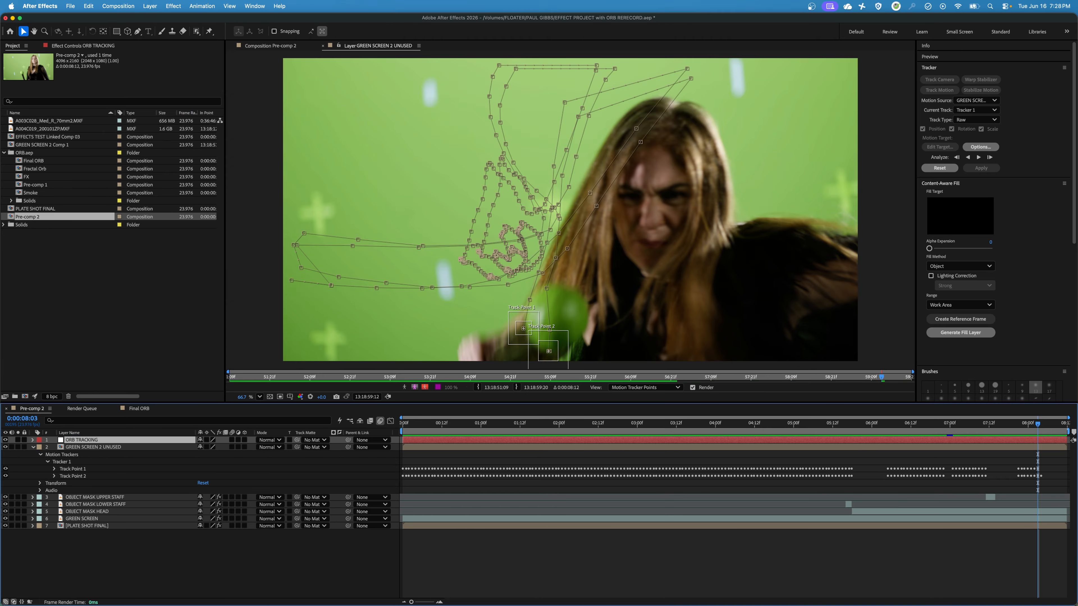
key(Return)
key(Right)
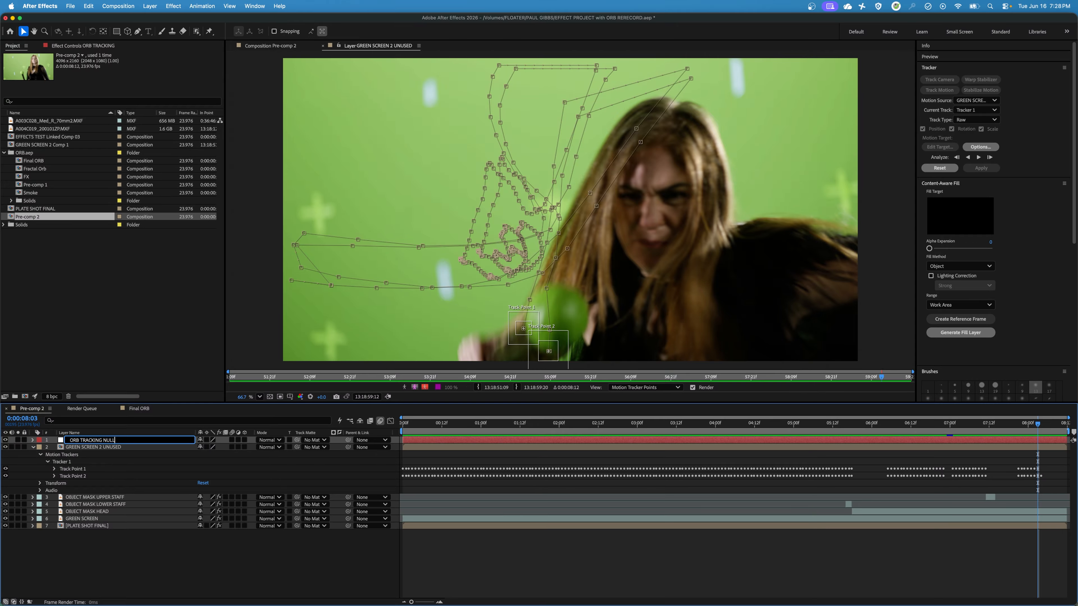
key(Return)
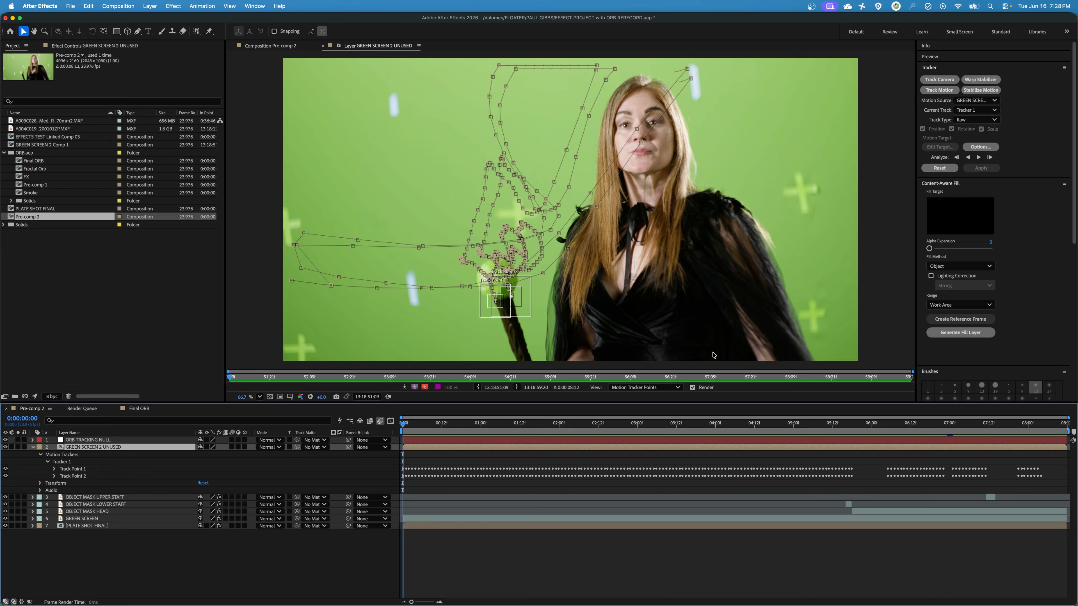
Step: Change Tracker 1's track type to Transform, set ORB TRACKING NULL as the motion target, and apply the tracking data
click(959, 122)
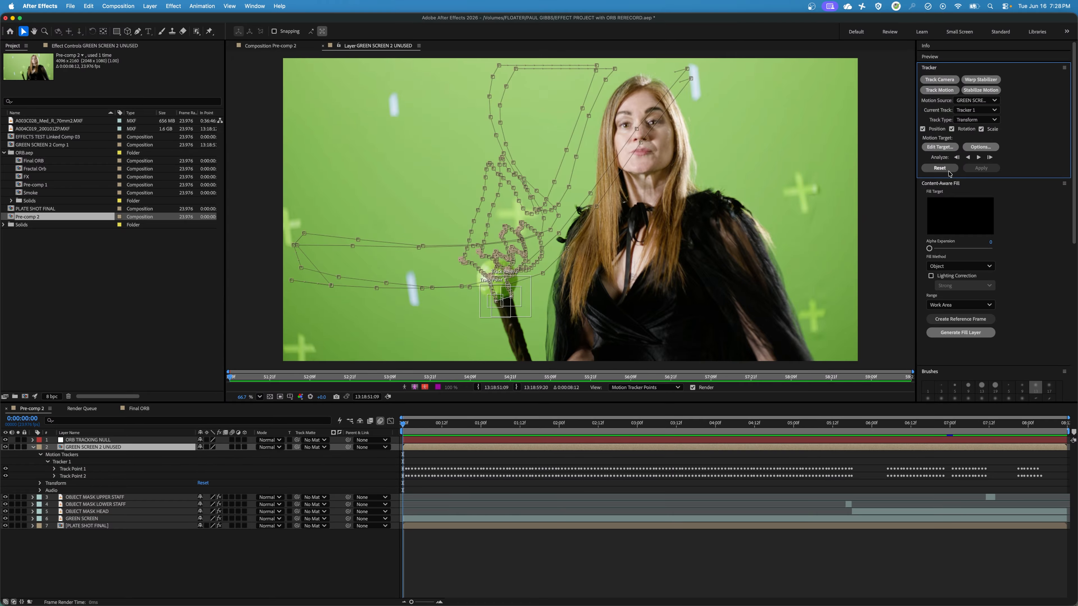
click(939, 146)
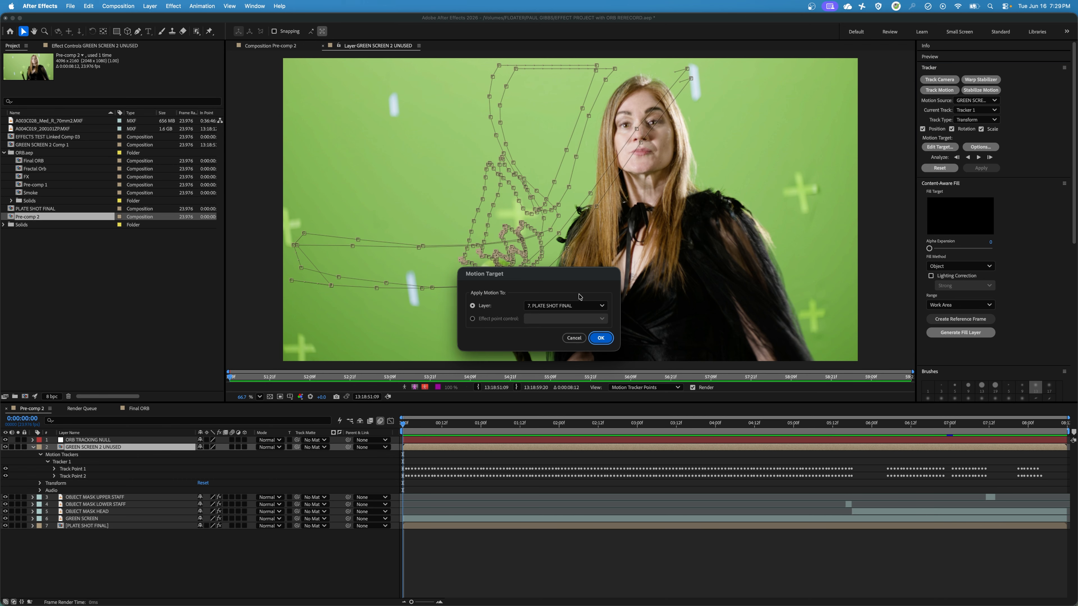
click(575, 306)
click(569, 319)
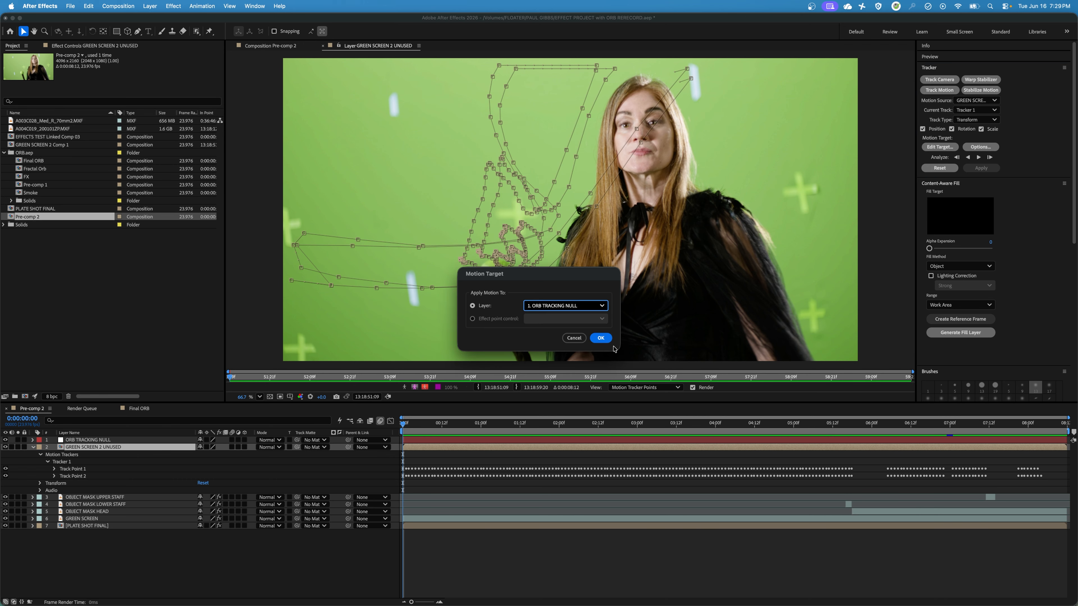
click(605, 340)
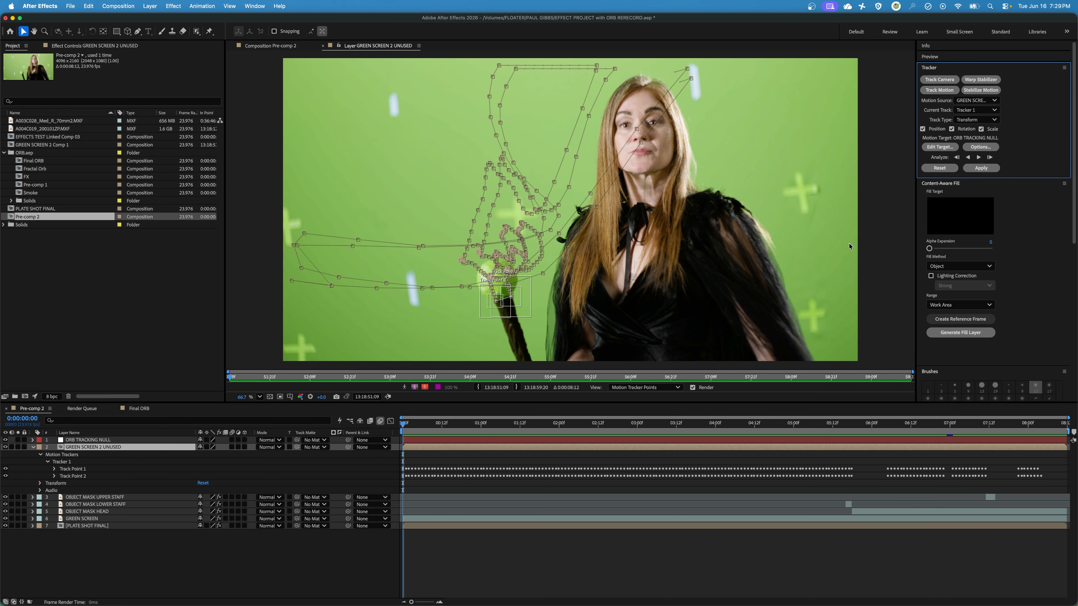
click(982, 168)
click(578, 321)
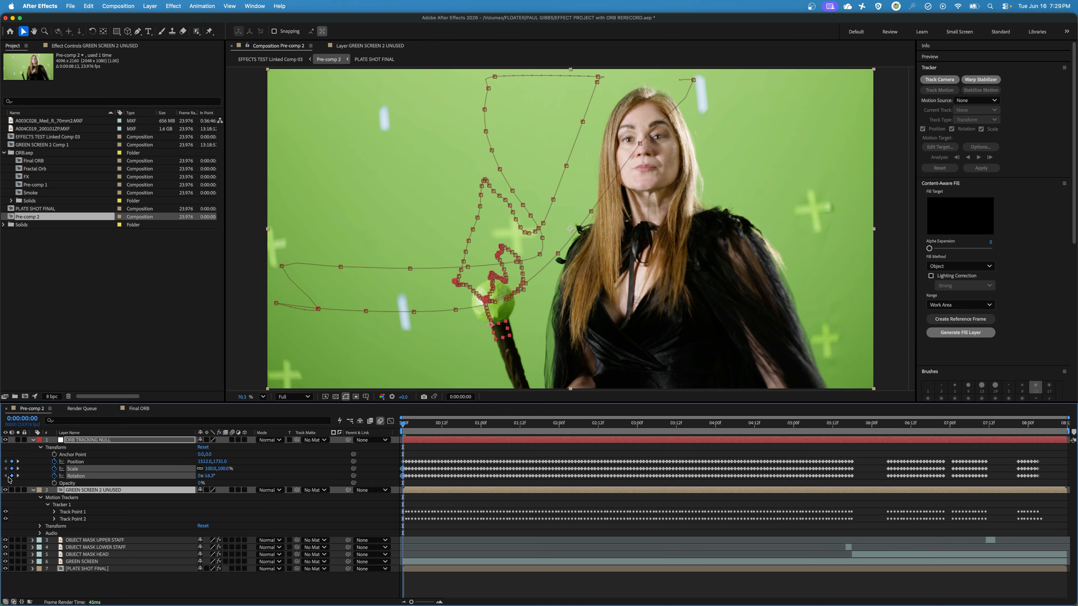
Step: Hide the GREEN SCREEN 2 UNUSED layer while keeping ORB TRACKING NULL visible
click(6, 491)
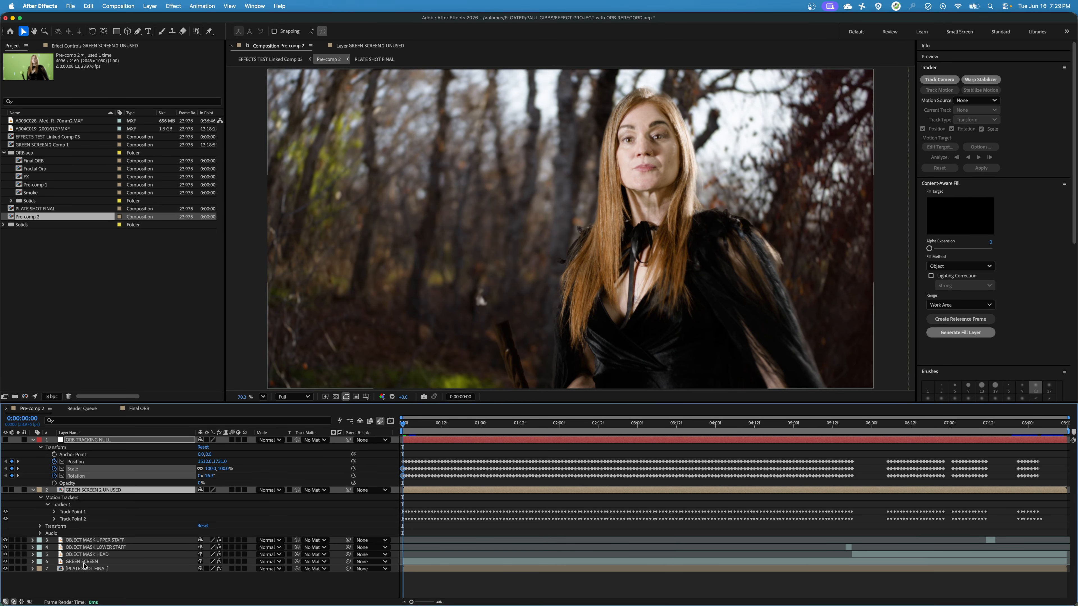
key(super+shift+a)
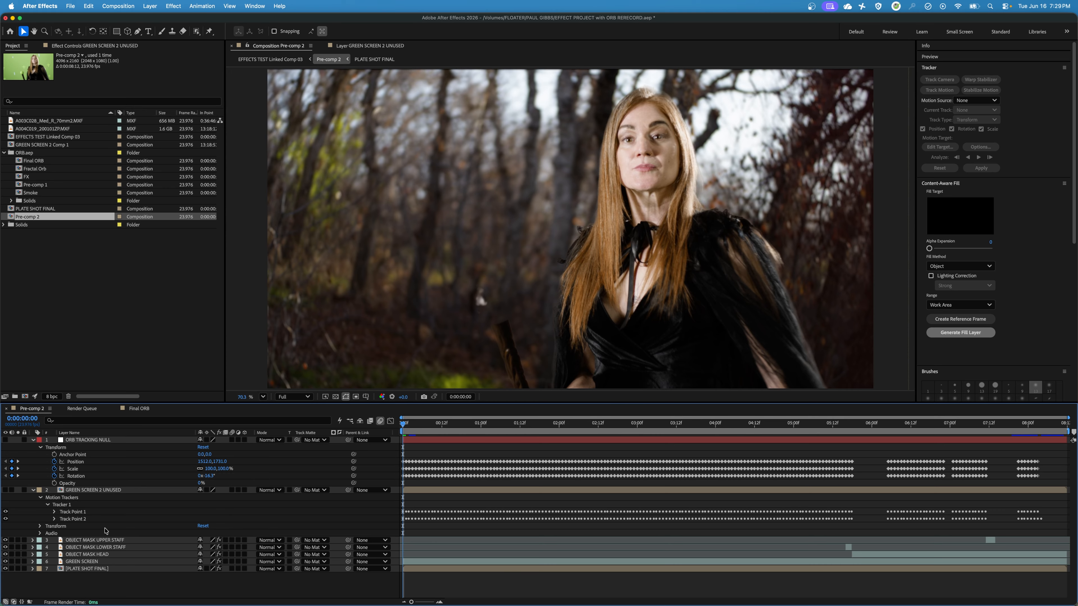
click(6, 441)
Step: Scrub through the opening of Pre-comp 2 to 0:00:02:17 and set the preview resolution to Half
drag(408, 429, 496, 431)
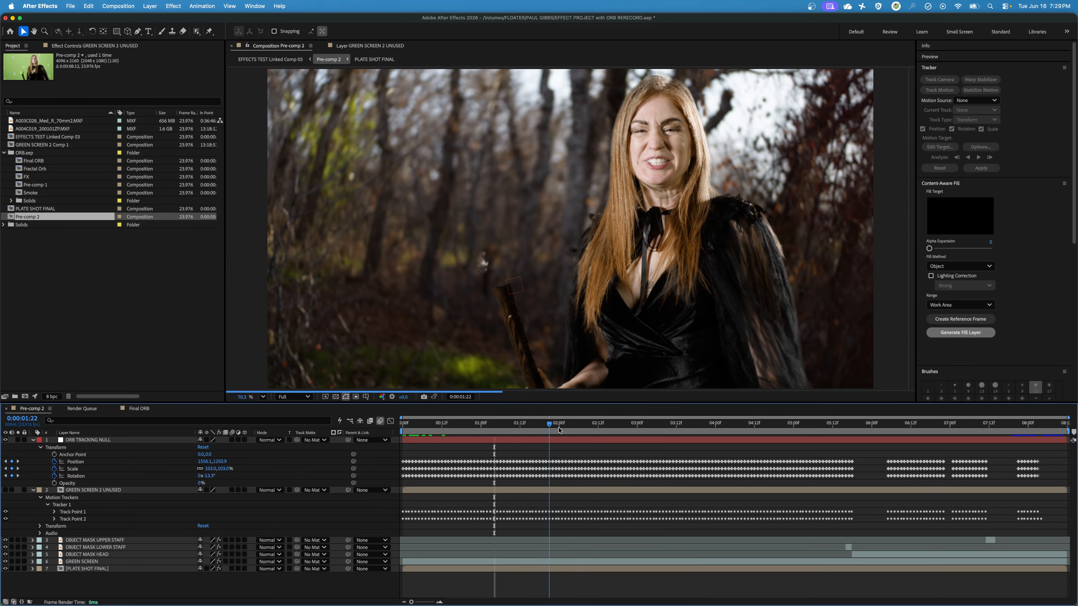
click(617, 429)
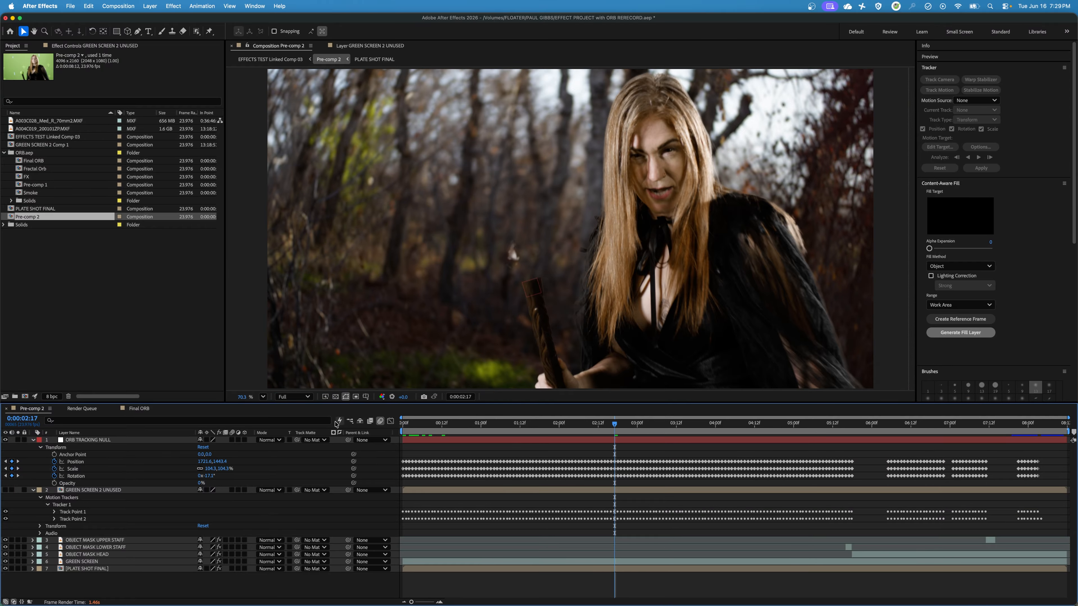
click(293, 397)
click(291, 433)
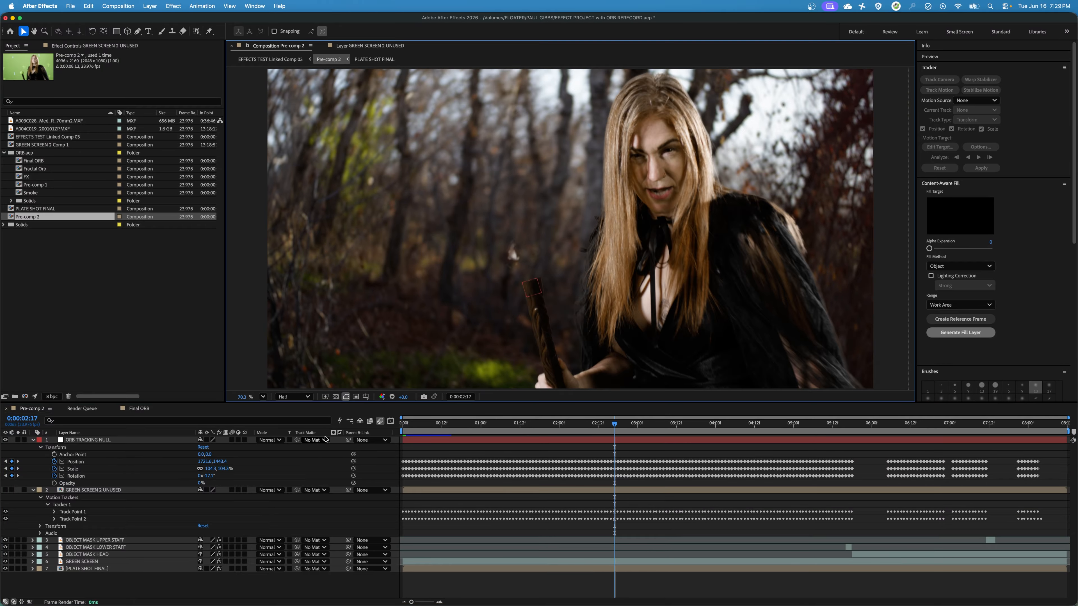
Step: Play and scrub the composition to check how ORB TRACKING NULL follows the staff's tip
key(space)
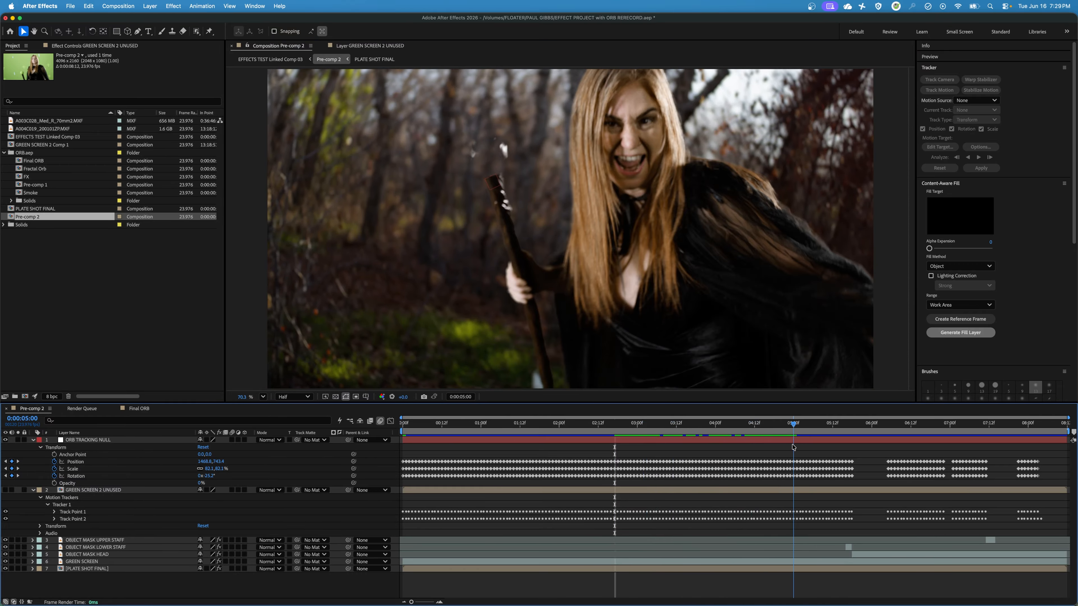
key(space)
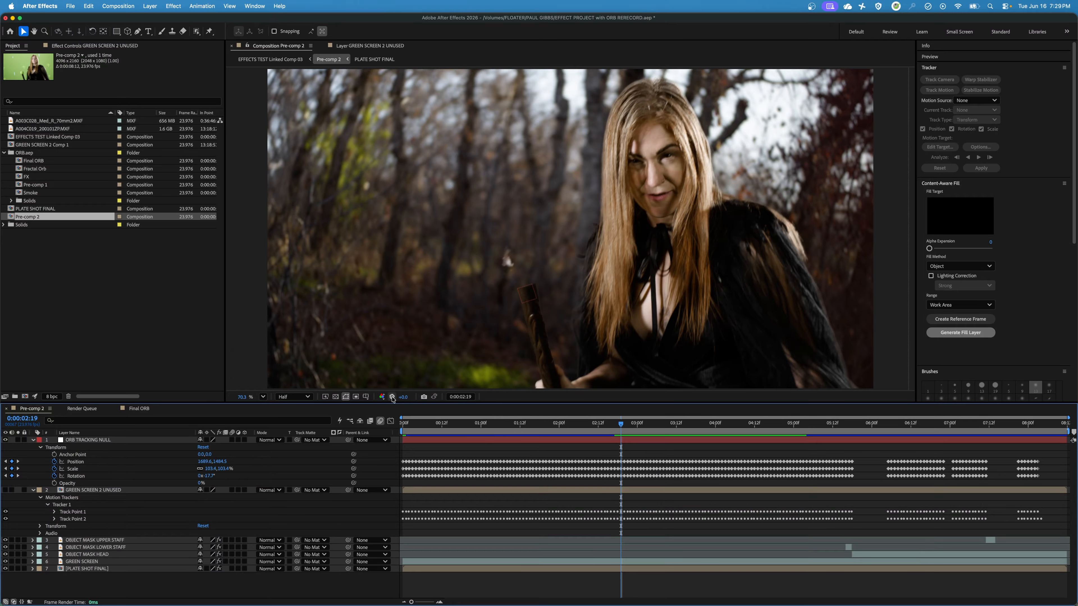
key(space)
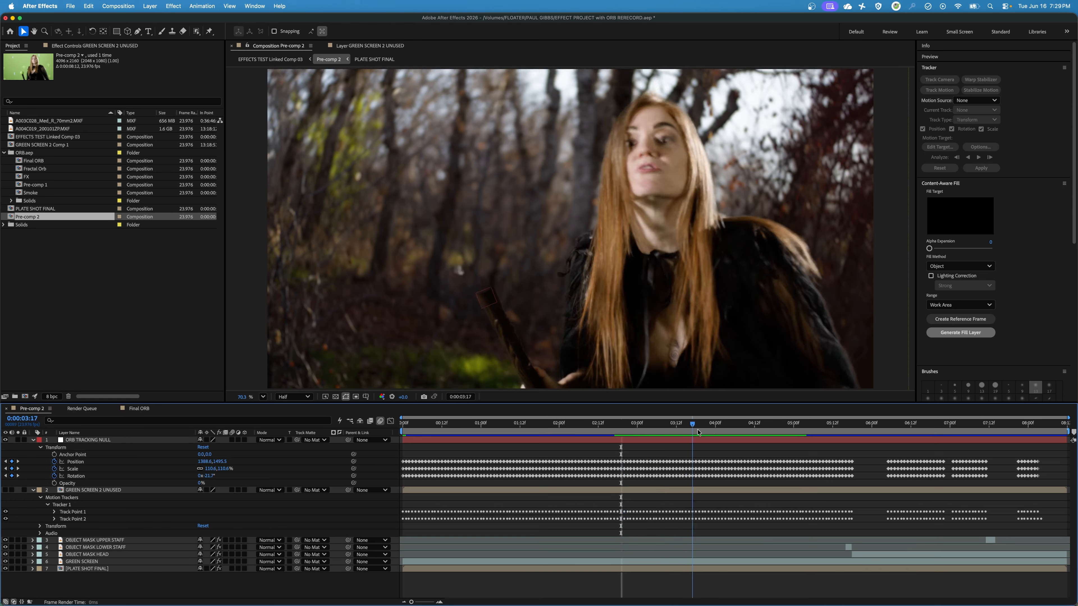
key(space)
drag(804, 439, 914, 442)
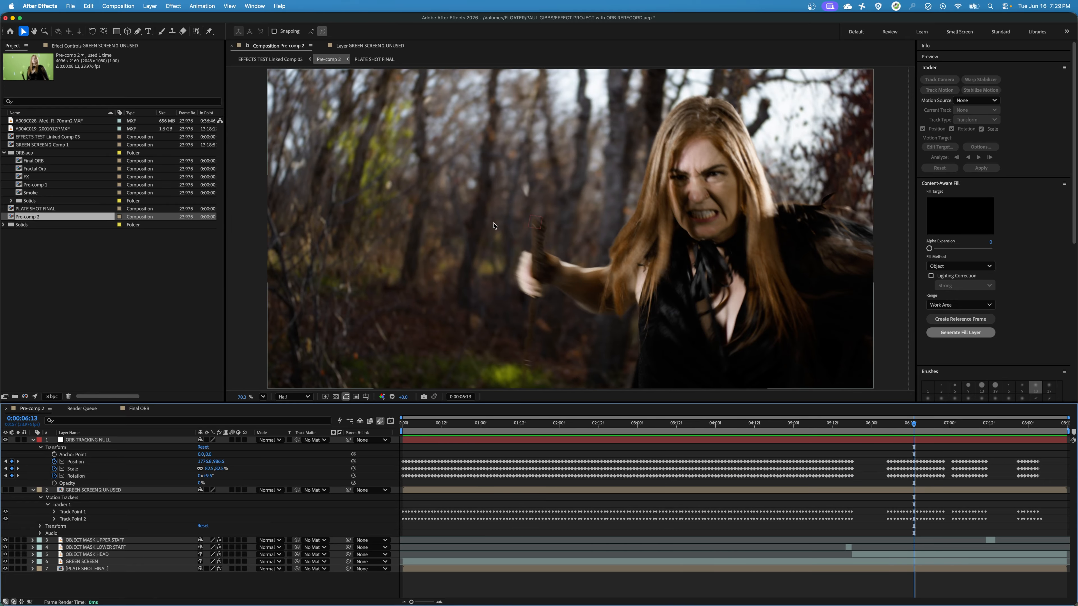
drag(939, 436, 881, 433)
Step: Return to the start of Pre-comp 2 and add the Final ORB composition as a layer above ORB TRACKING NULL
key(Home)
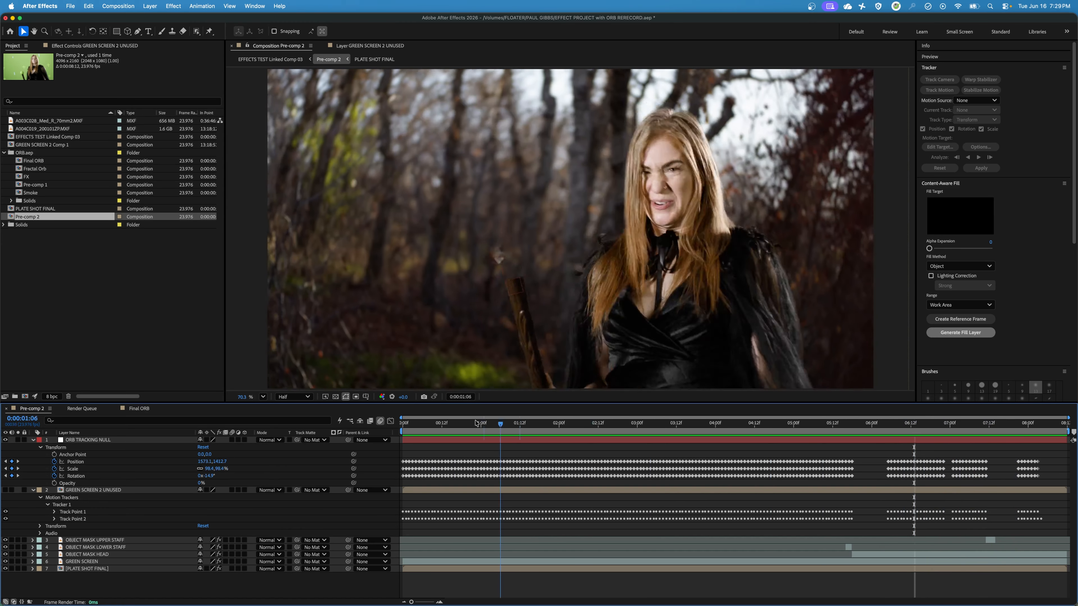
click(24, 162)
drag(17, 164, 91, 439)
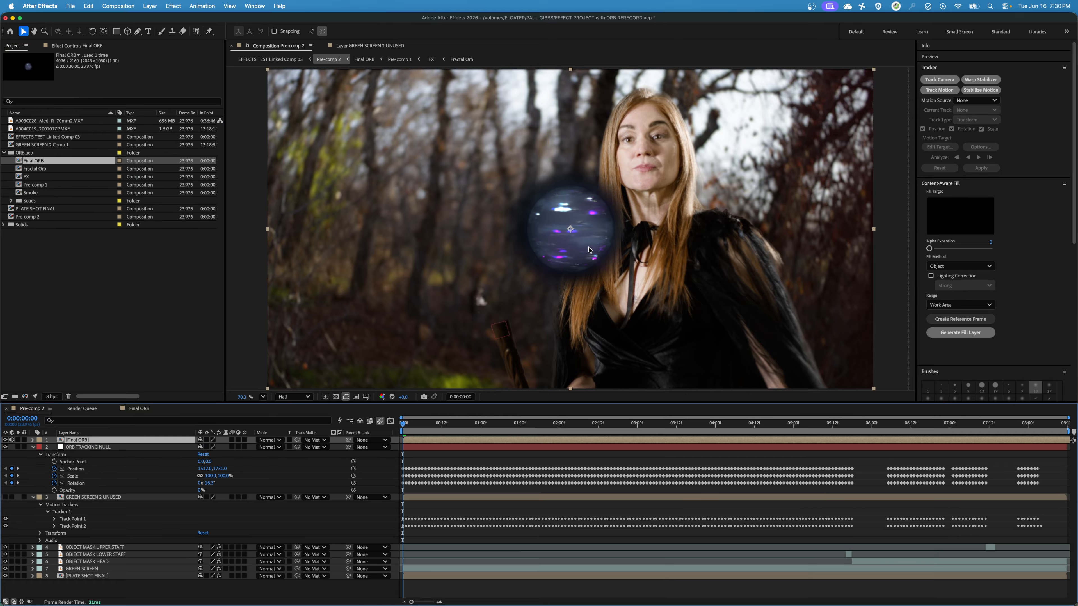
Step: Scale the Final ORB layer to 75% and position the orb directly on the staff's tip
drag(581, 241, 502, 292)
key(s)
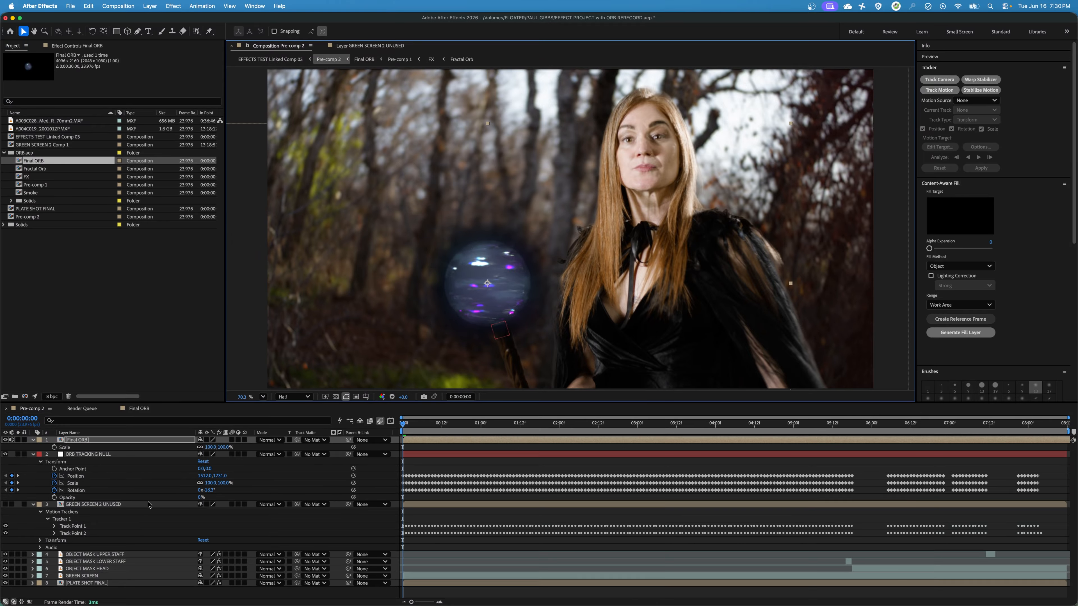
drag(213, 447, 203, 450)
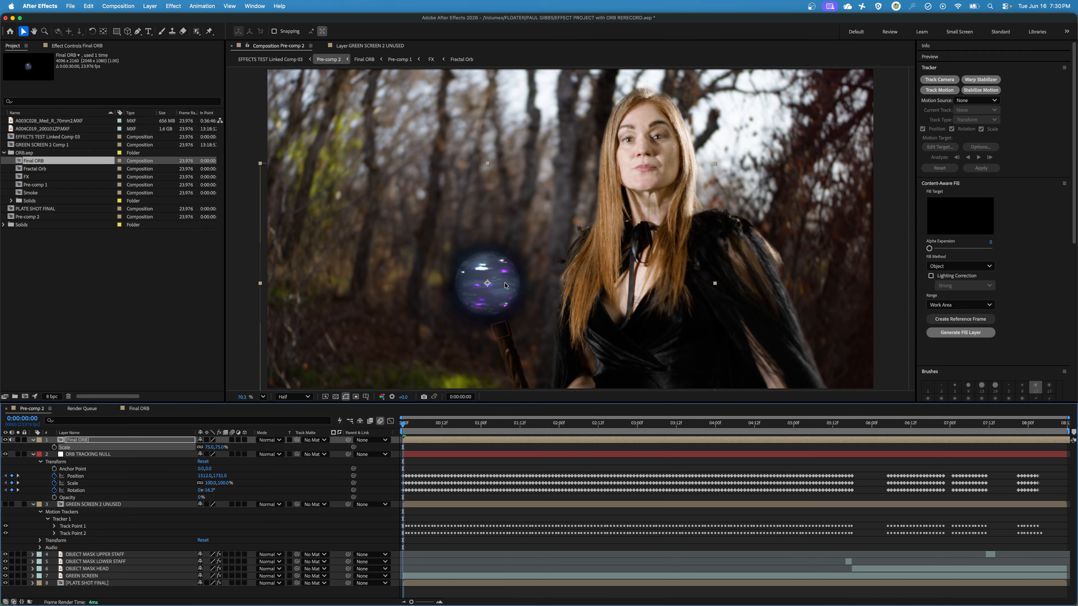
click(517, 281)
mouse_move(518, 280)
mouse_down()
mouse_move(529, 279)
mouse_move(523, 285)
mouse_up()
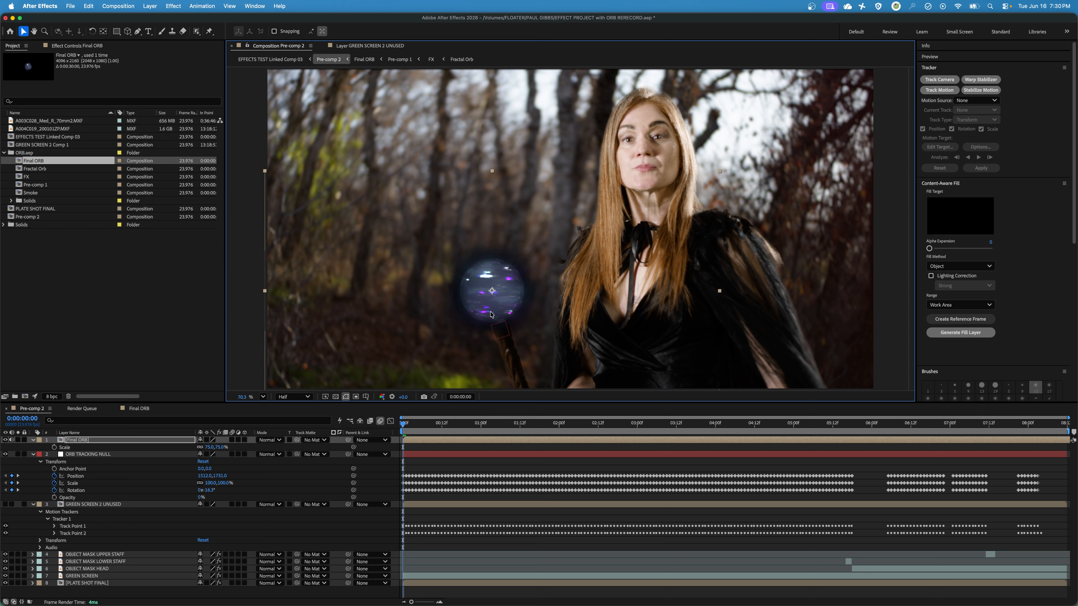
mouse_move(503, 289)
mouse_down()
mouse_move(500, 270)
mouse_move(501, 290)
mouse_up()
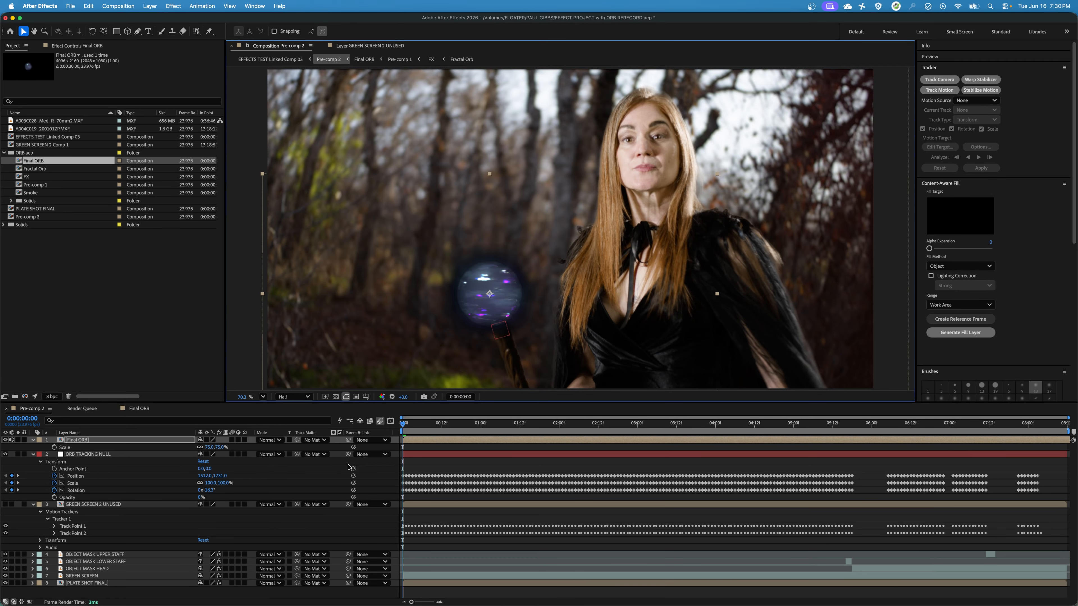
Step: Parent the Final ORB layer to ORB TRACKING NULL and play back the composition to check the orb's movement
drag(347, 441, 105, 456)
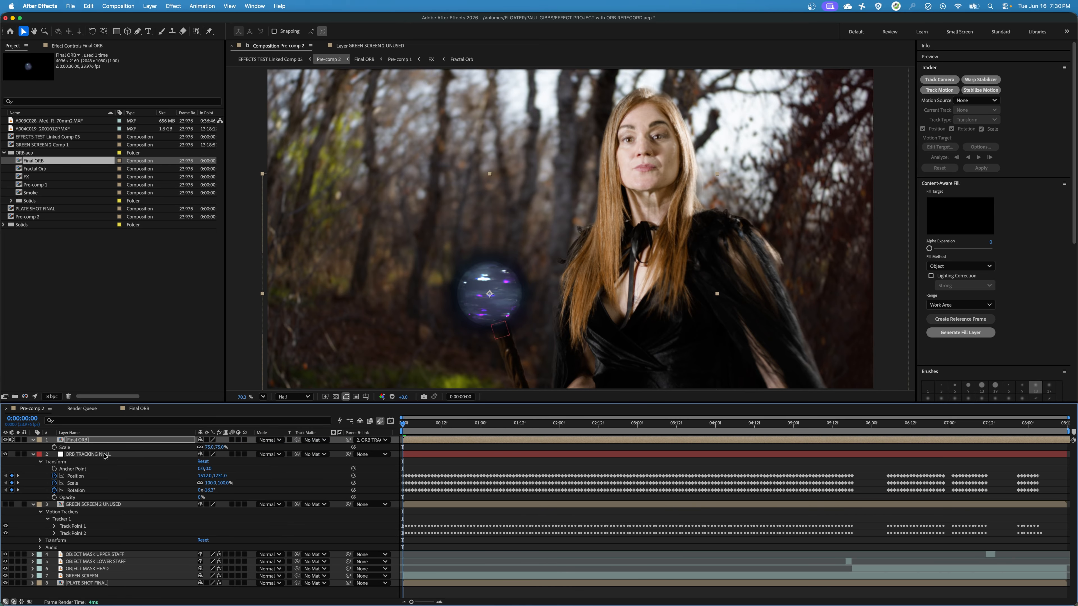
key(space)
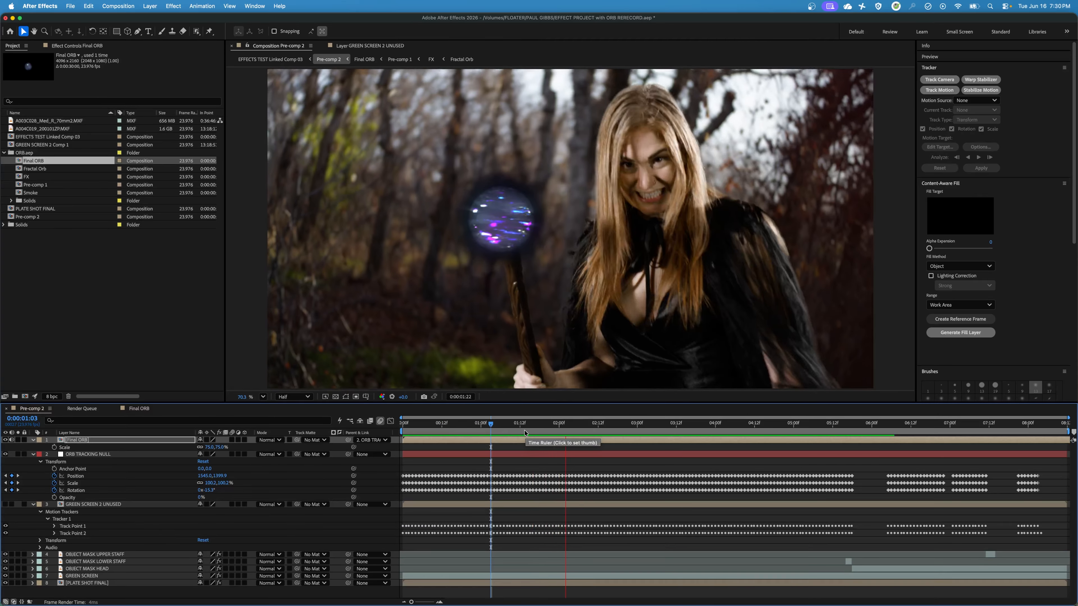
key(space)
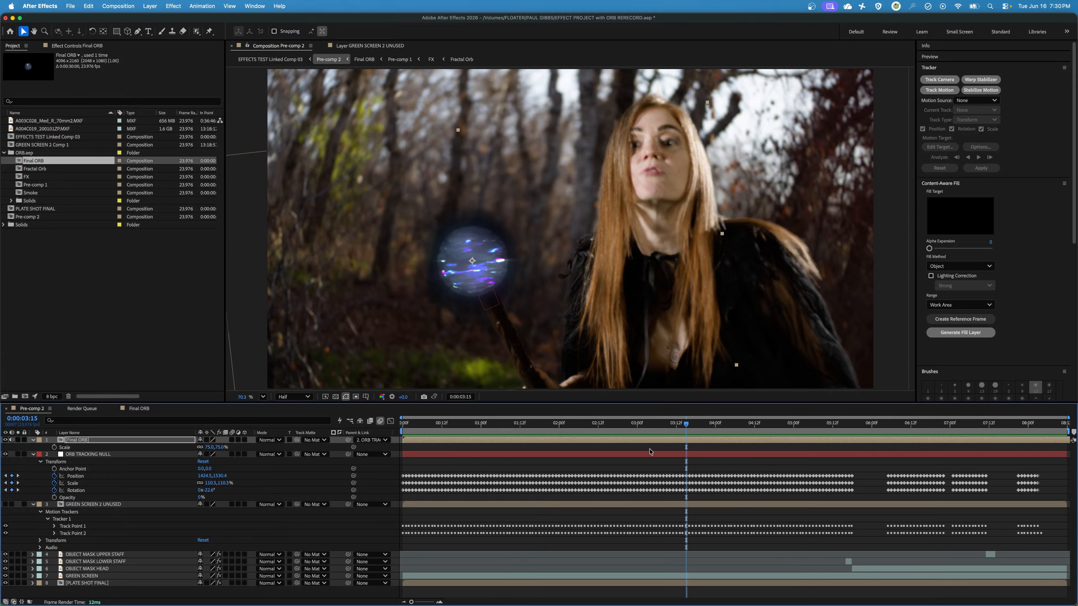
Step: Delete ORB TRACKING NULL's Position, Scale and Rotation keyframes at 0:00:03:00
drag(674, 426, 639, 431)
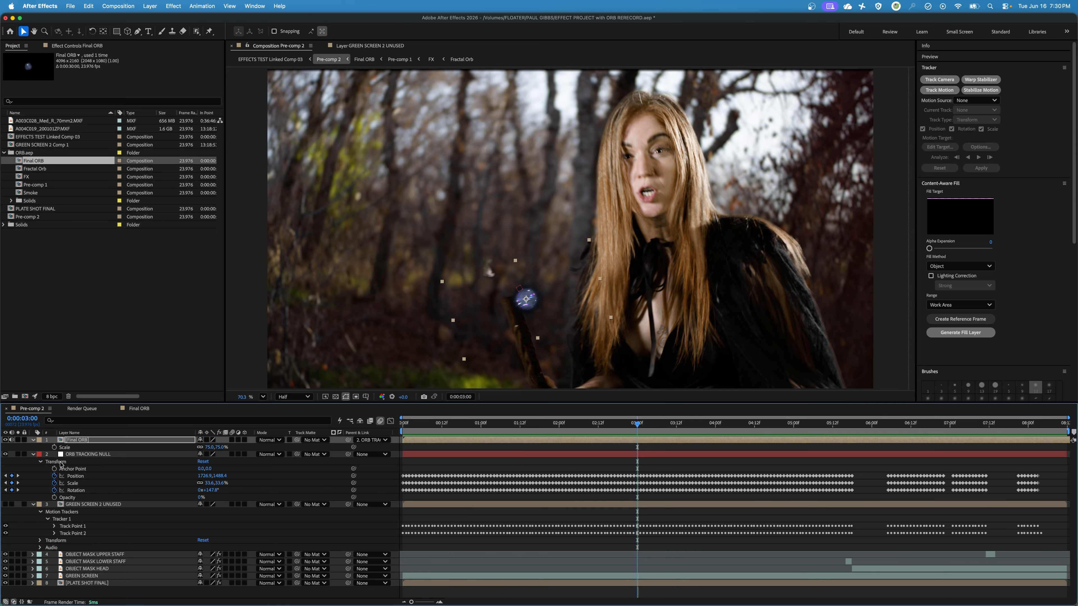
click(87, 456)
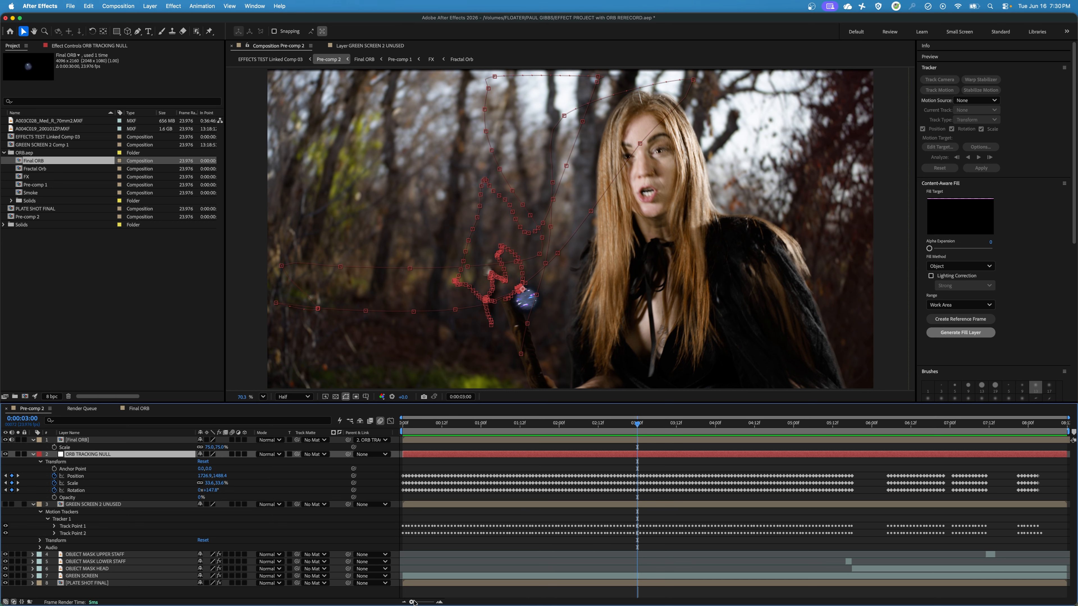
drag(414, 602, 427, 603)
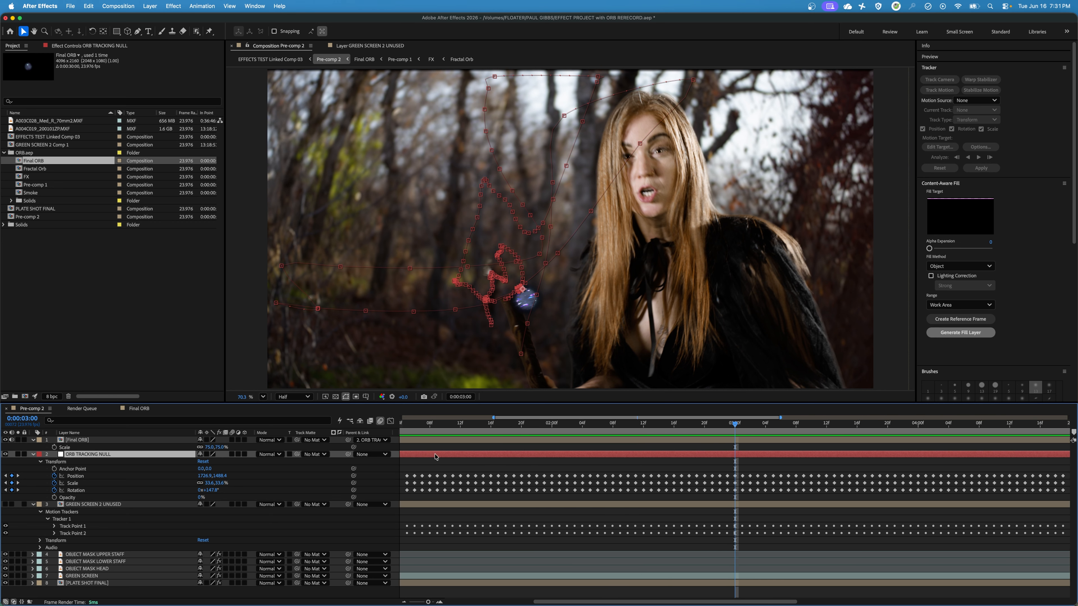
key(space)
key(space)
drag(735, 469, 746, 491)
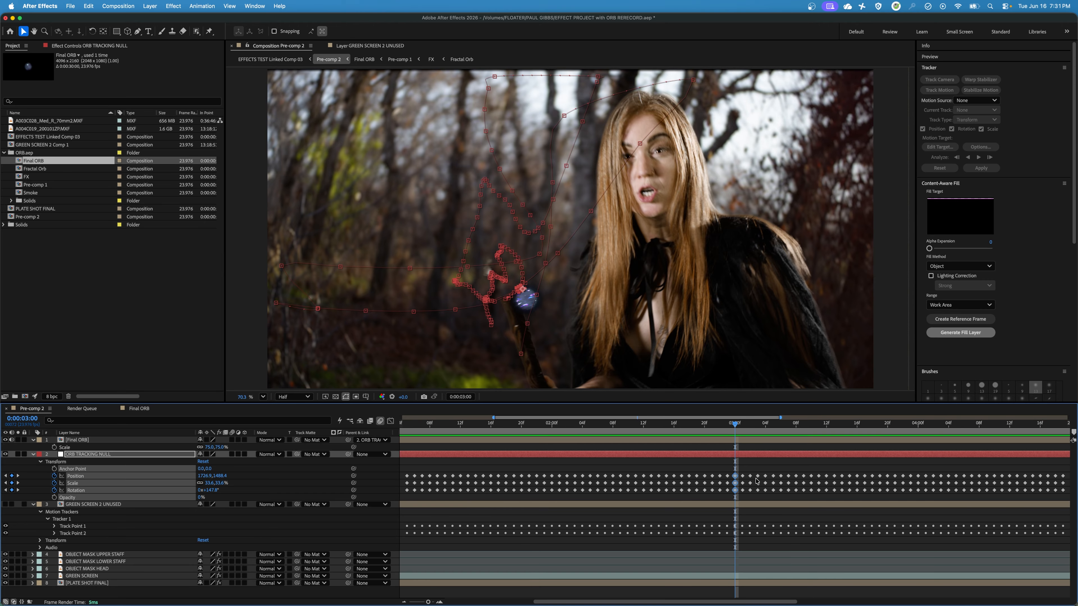
key(Delete)
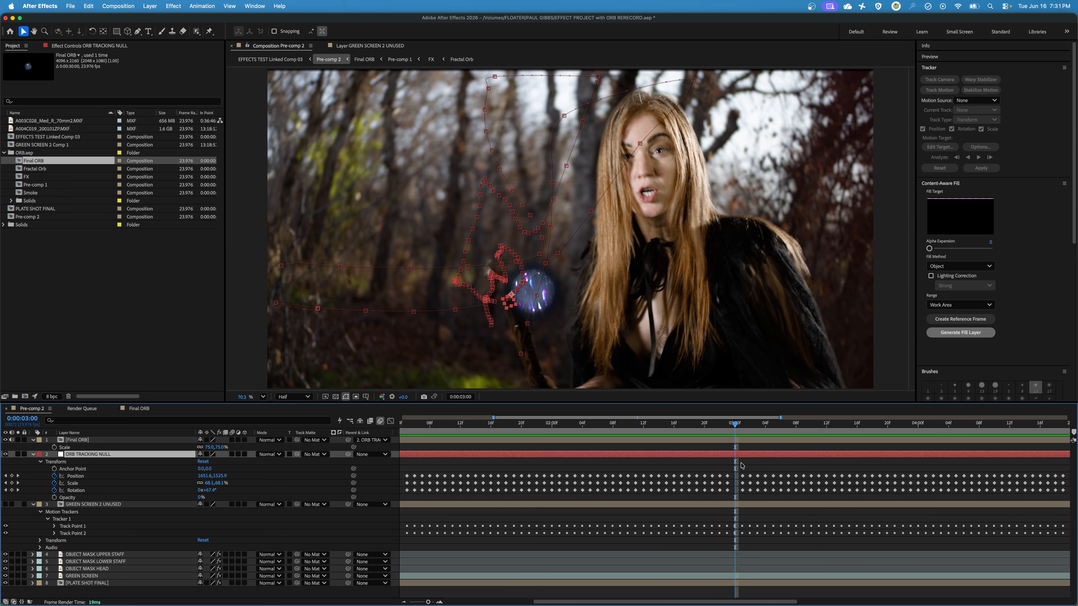
Step: Delete the null's neighbouring transform keyframes on both sides of 0:00:03:00 and scrub across the gap
drag(734, 426, 730, 429)
drag(724, 468, 744, 497)
key(Delete)
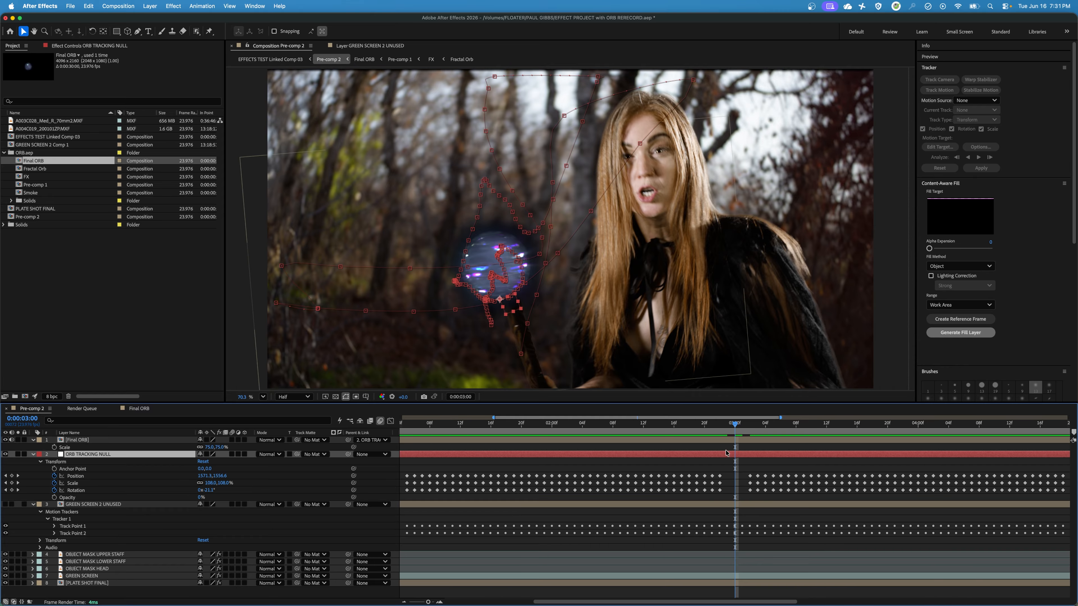
mouse_move(729, 433)
mouse_down()
mouse_move(719, 434)
mouse_move(766, 445)
mouse_move(719, 447)
mouse_move(749, 448)
mouse_move(734, 434)
mouse_move(743, 435)
mouse_up()
click(723, 433)
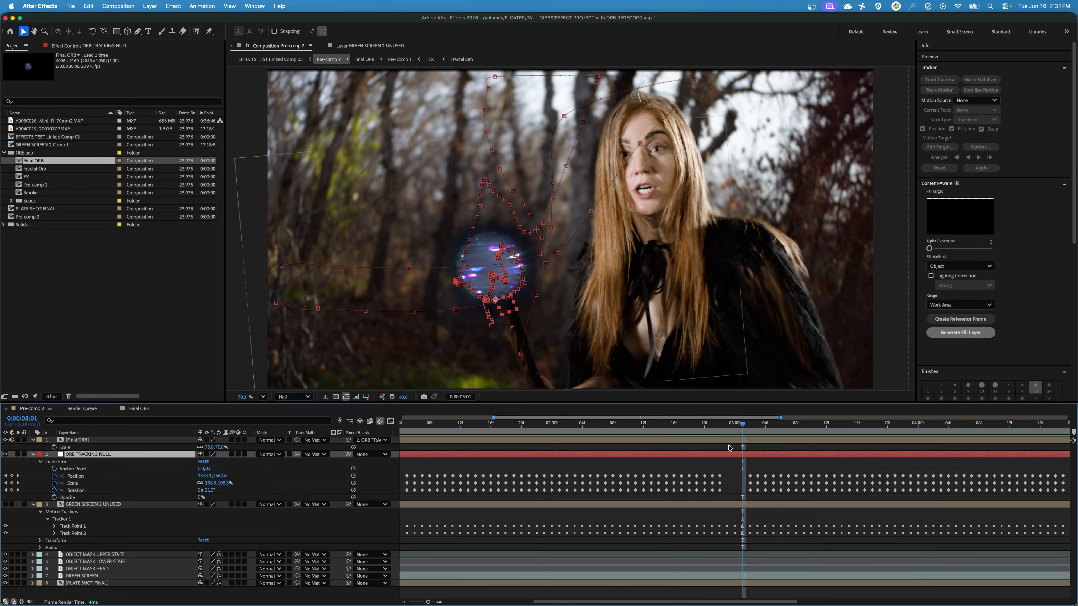
Step: Play on through the shot and delete the null's Position, Scale and Rotation keyframes around 0:00:04:22
drag(428, 602, 410, 602)
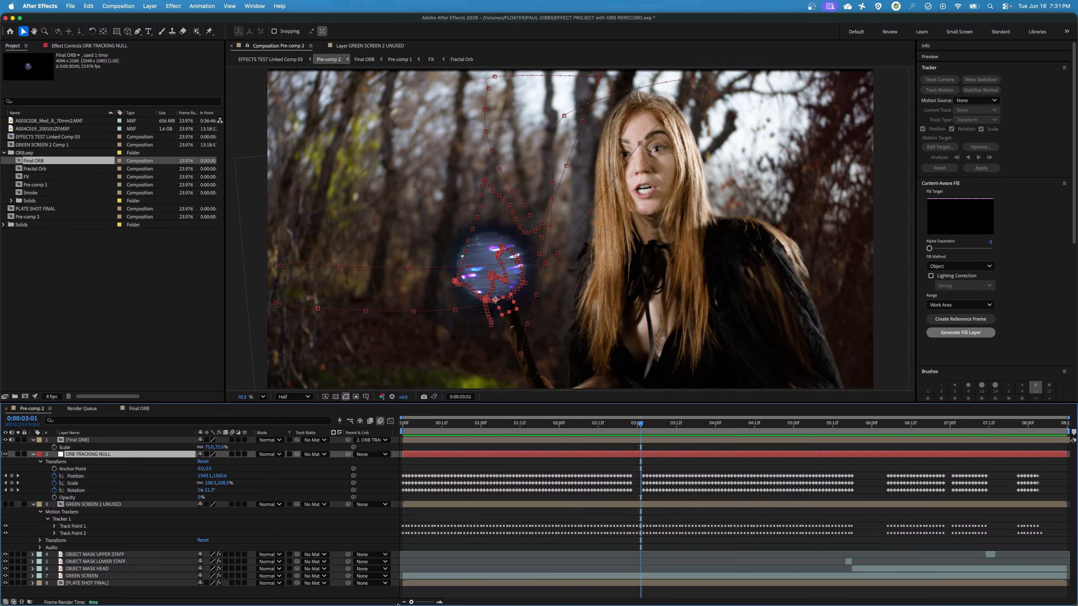
key(space)
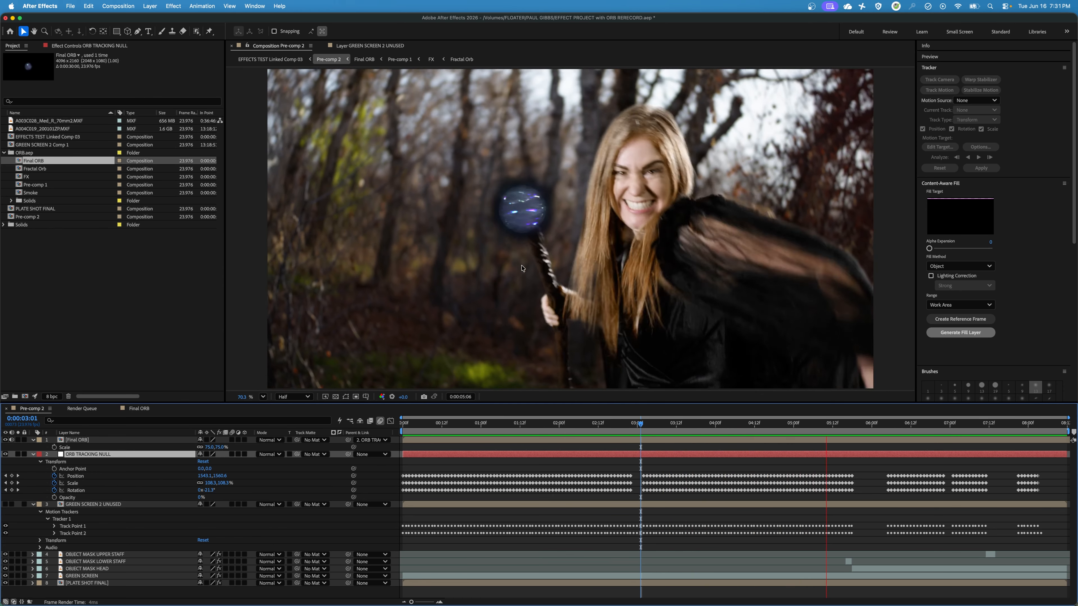
key(space)
drag(777, 424, 788, 432)
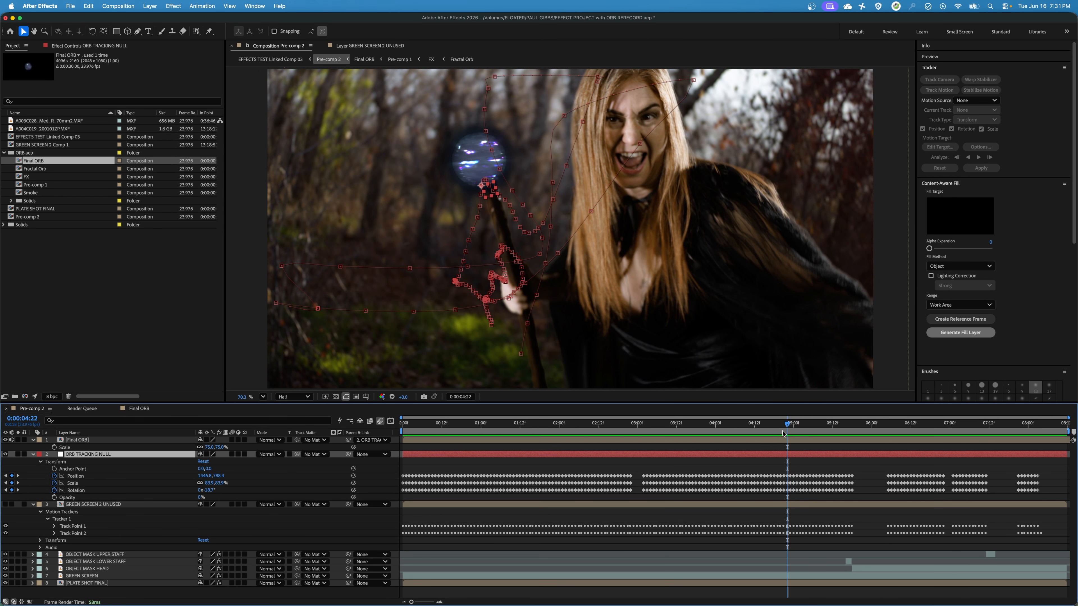
key(semicolon)
drag(713, 469, 758, 519)
key(Delete)
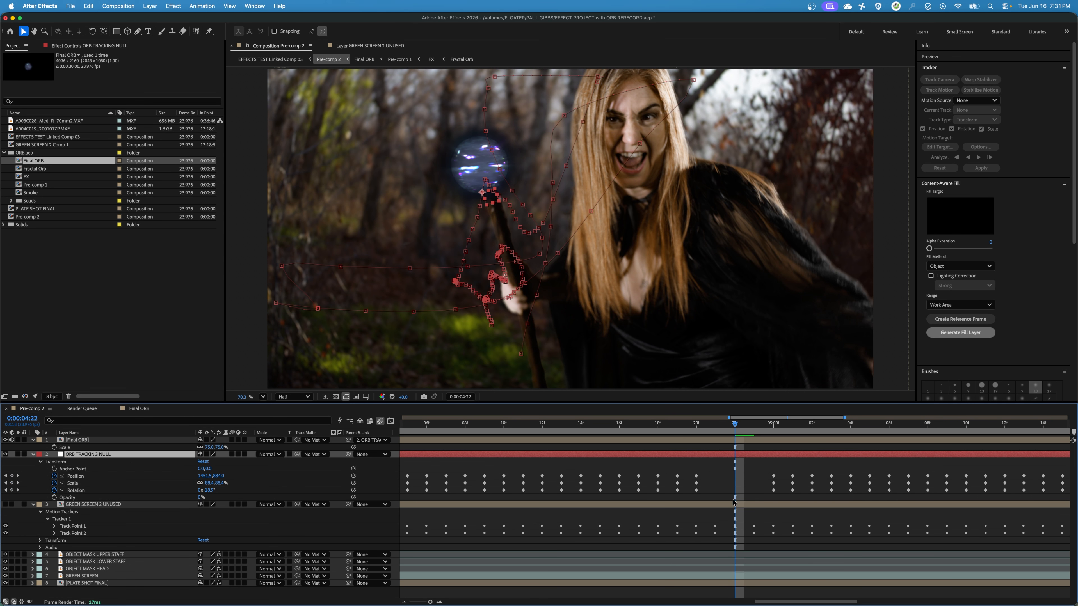
click(704, 432)
drag(704, 434, 823, 457)
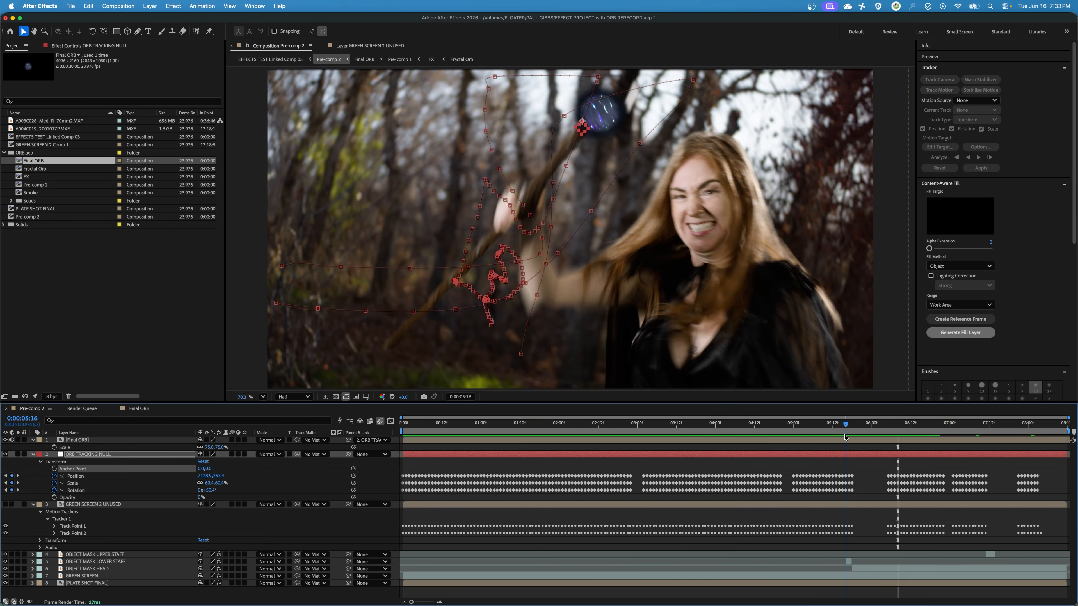
Step: Delete the null's Scale keyframes from 0:00:06:17 to 0:00:06:22, keeping its Position and Rotation keyframes, and scrub the range
drag(852, 437, 922, 448)
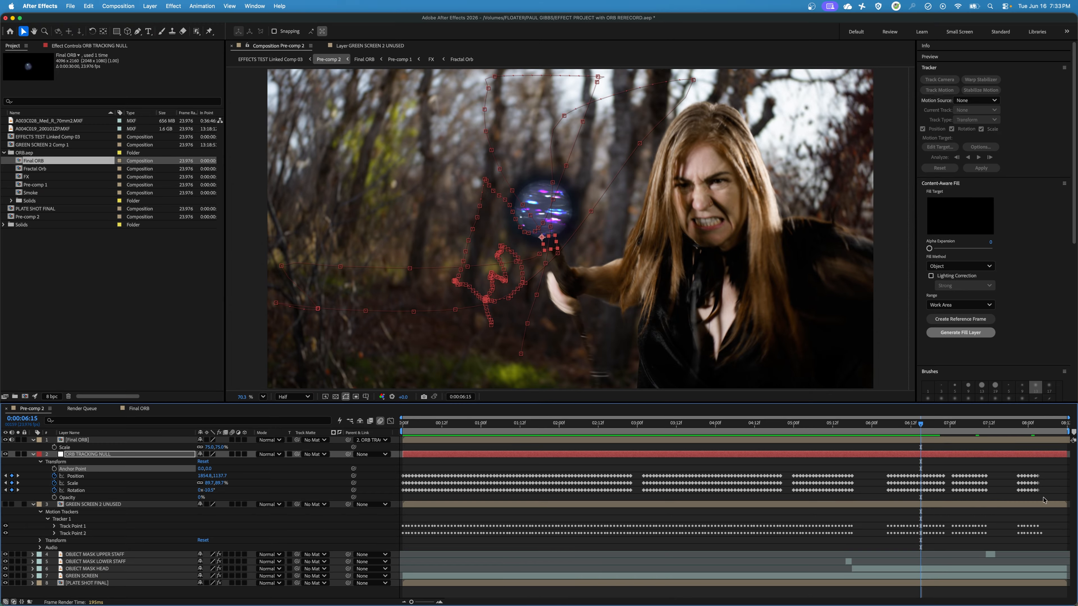
drag(412, 602, 425, 602)
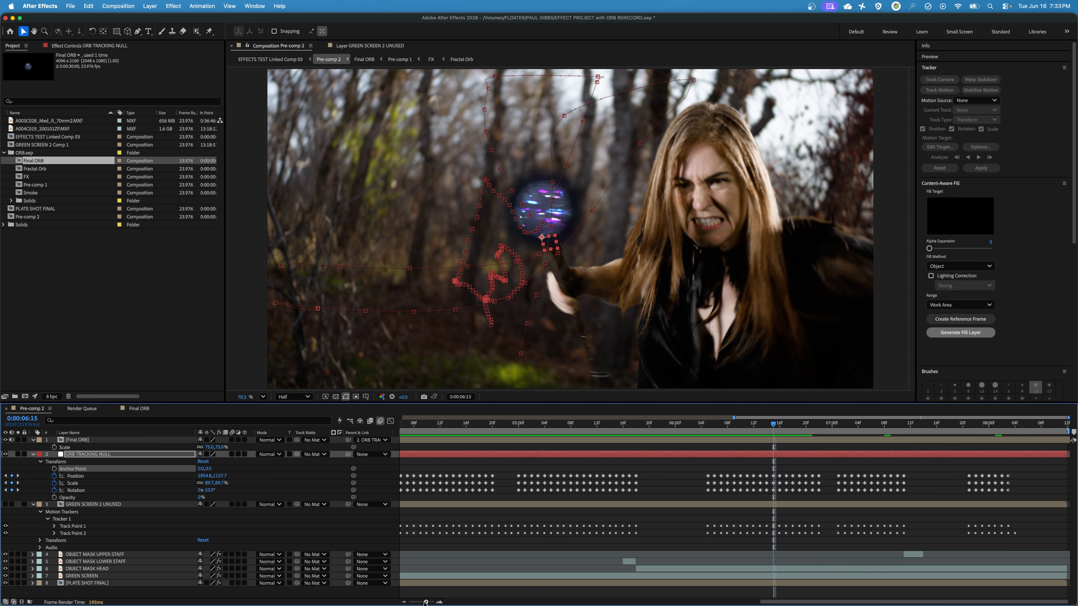
click(779, 483)
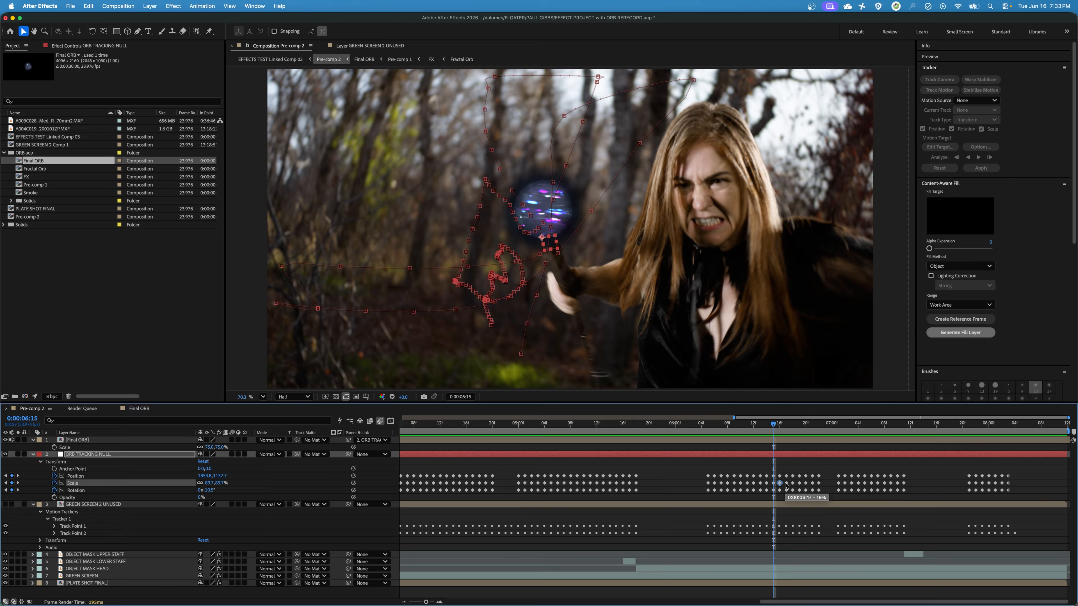
click(786, 486)
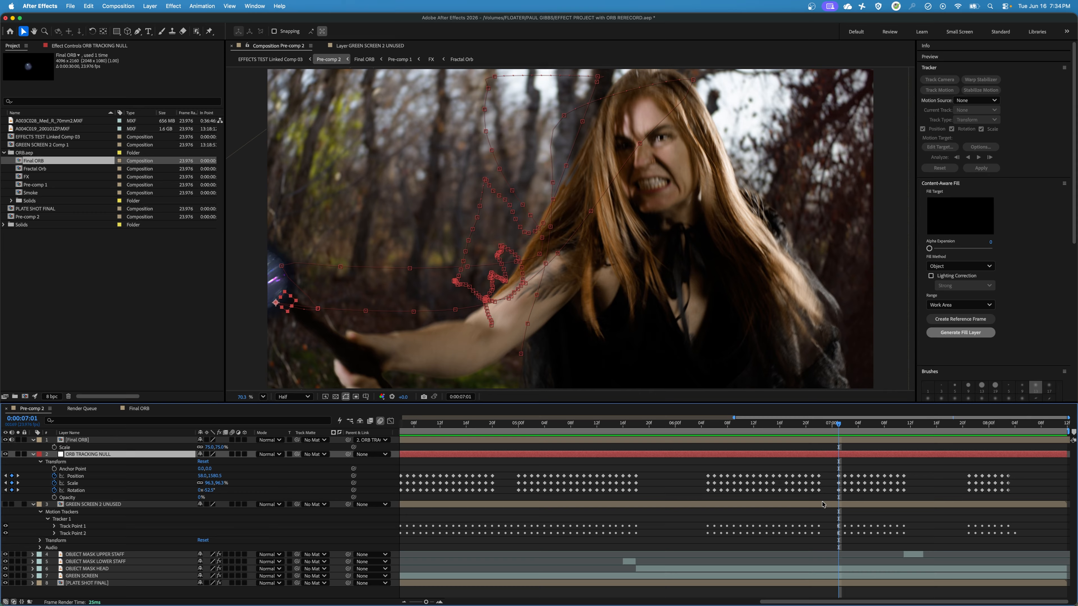
drag(823, 486, 783, 487)
key(Delete)
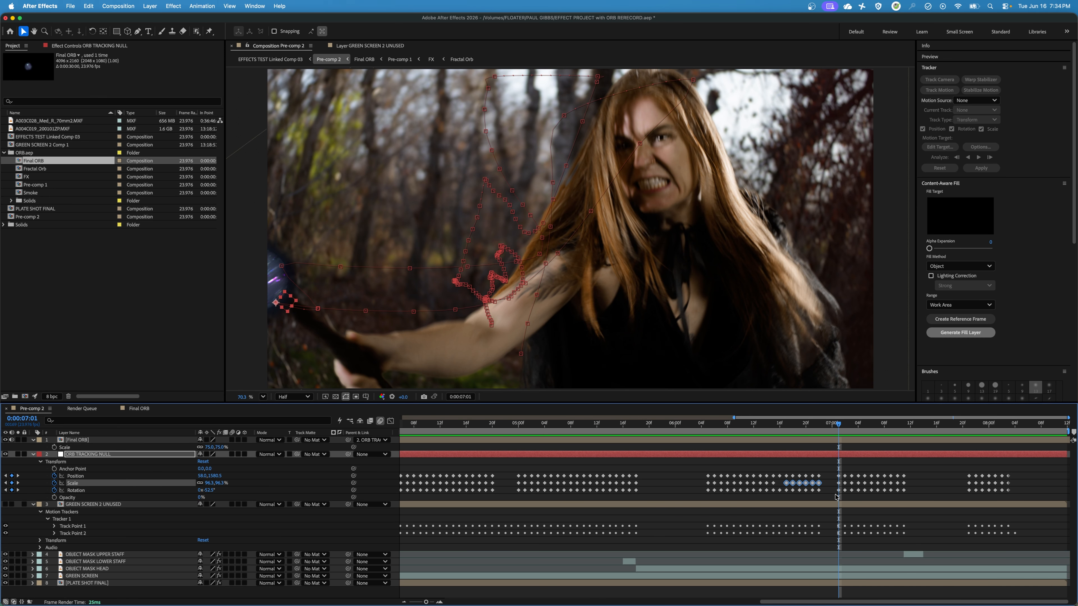
click(813, 454)
drag(800, 427, 821, 437)
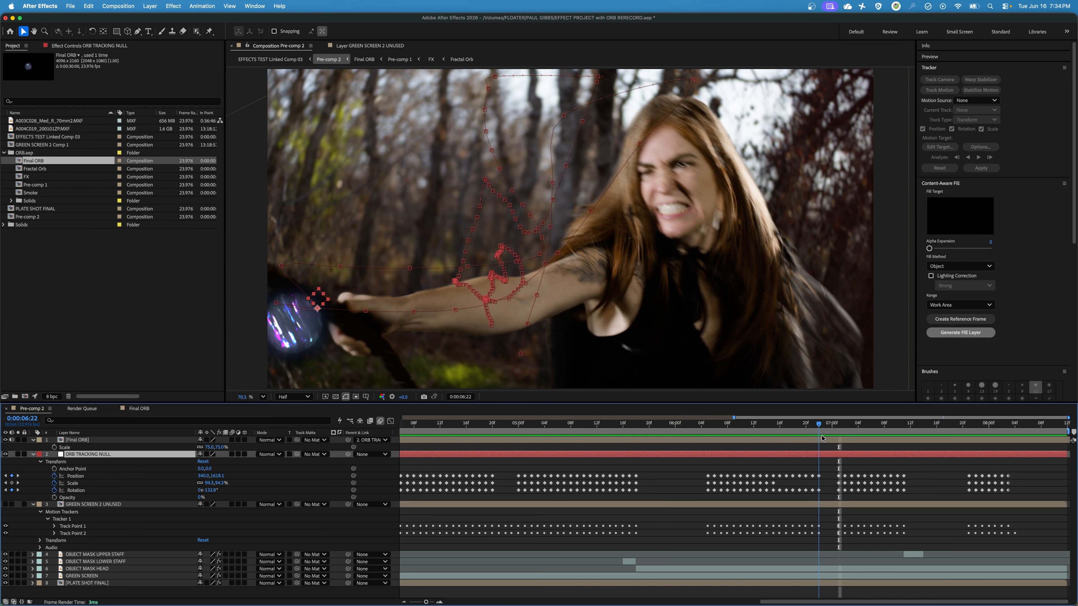
Step: Delete the null's Position and Rotation keyframes at 0:00:06:22 and scrub to 0:00:07:01
click(829, 496)
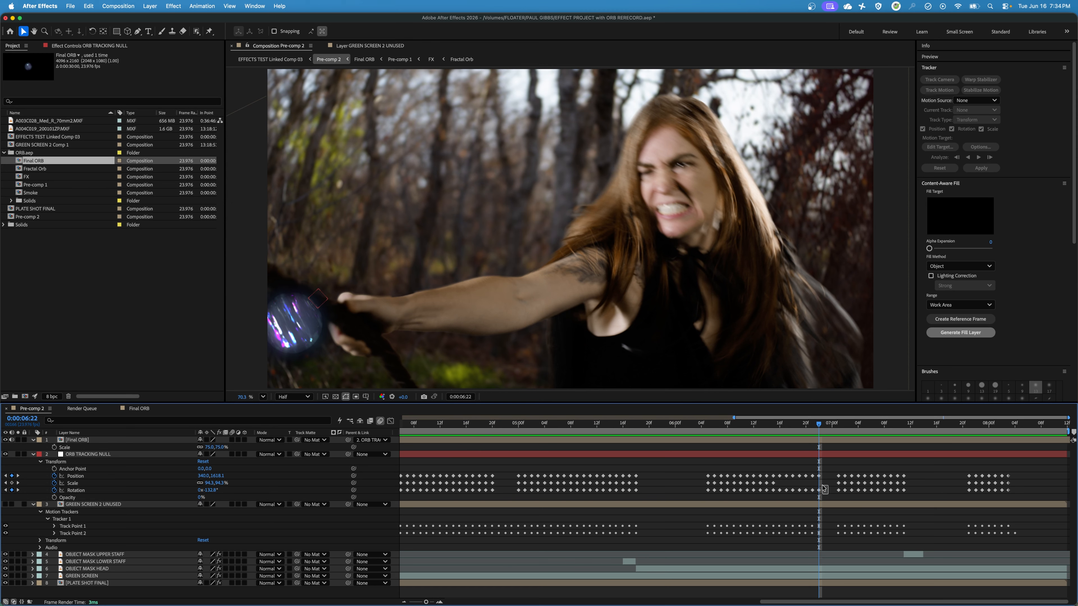
drag(825, 490, 815, 473)
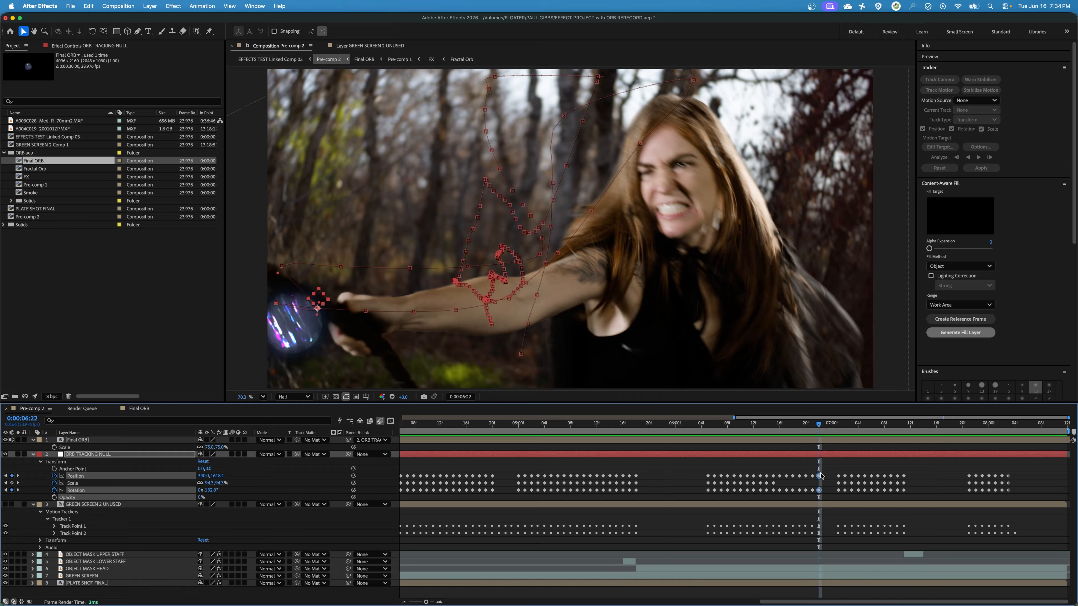
key(Delete)
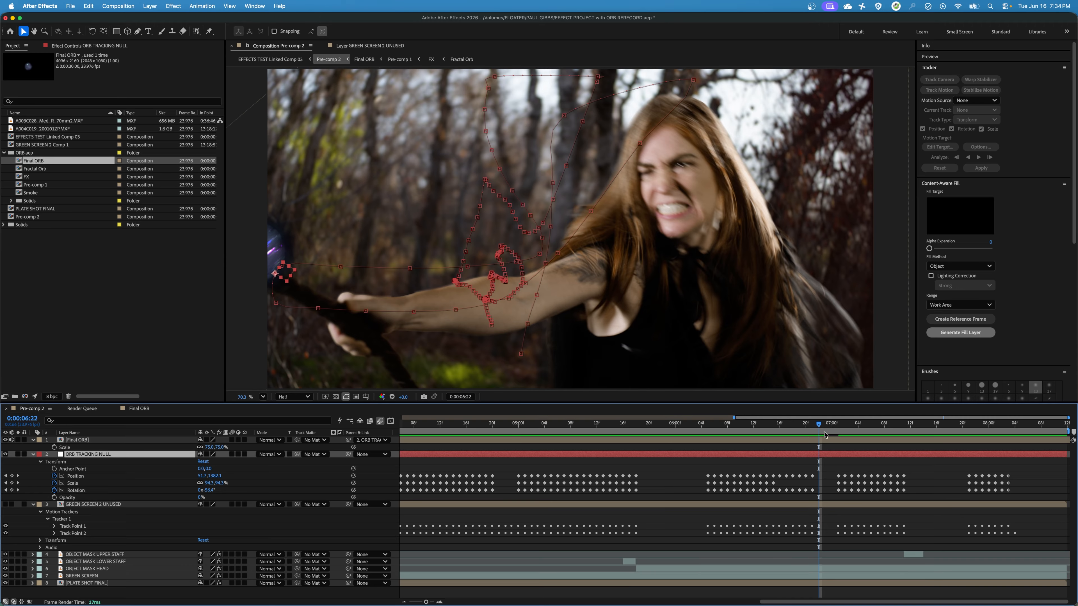
mouse_move(821, 431)
mouse_down()
mouse_move(893, 445)
mouse_move(838, 438)
mouse_up()
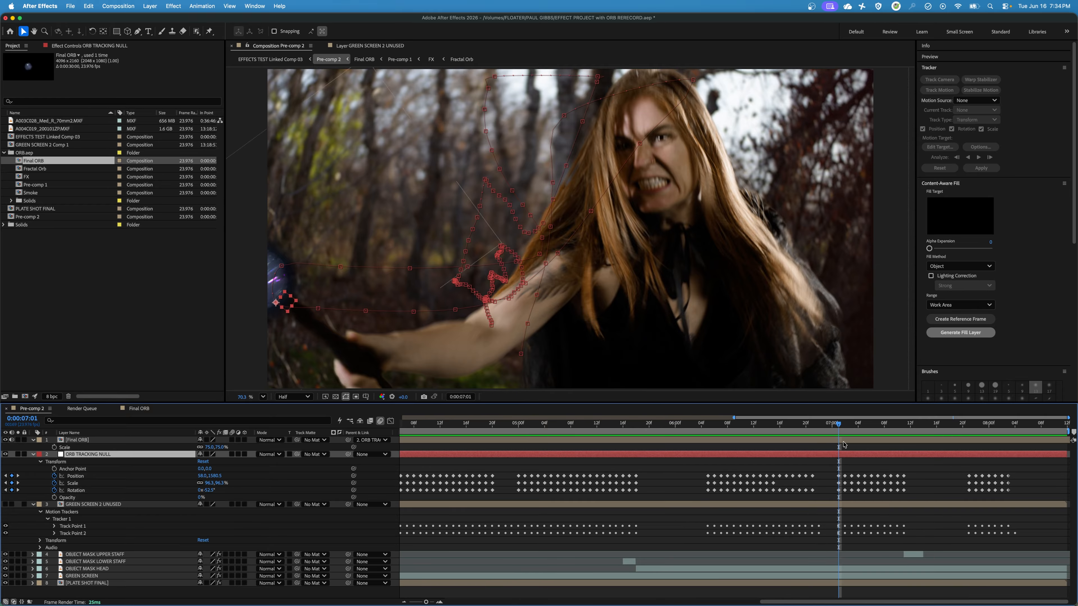
Step: Delete the null's Scale keyframes from 0:00:07:01 up to just before 0:00:07:07 and scrub to 0:00:07:09
drag(839, 426, 877, 436)
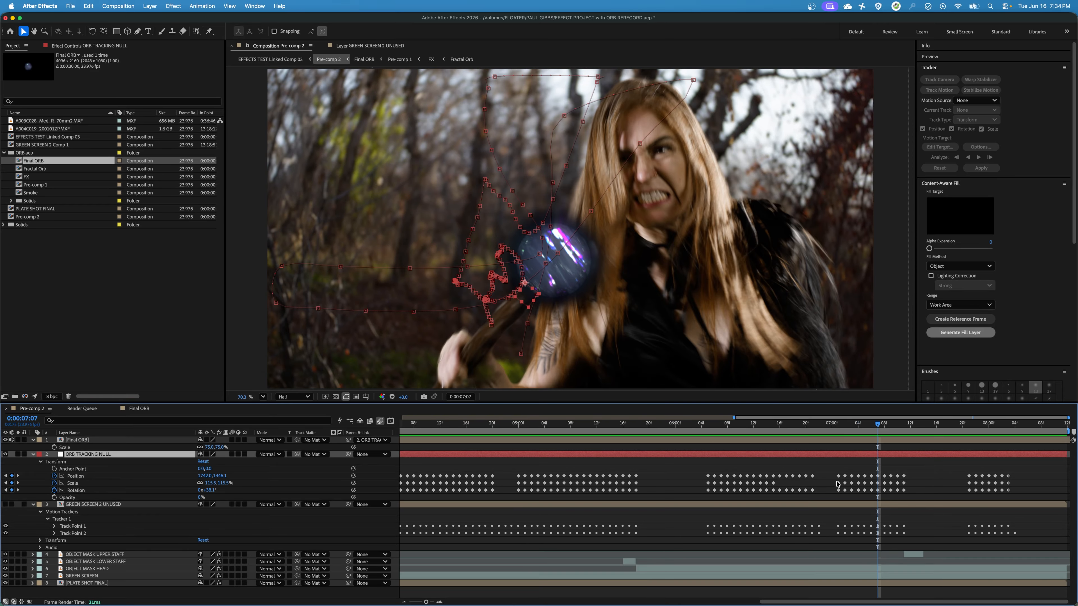
drag(837, 484, 873, 488)
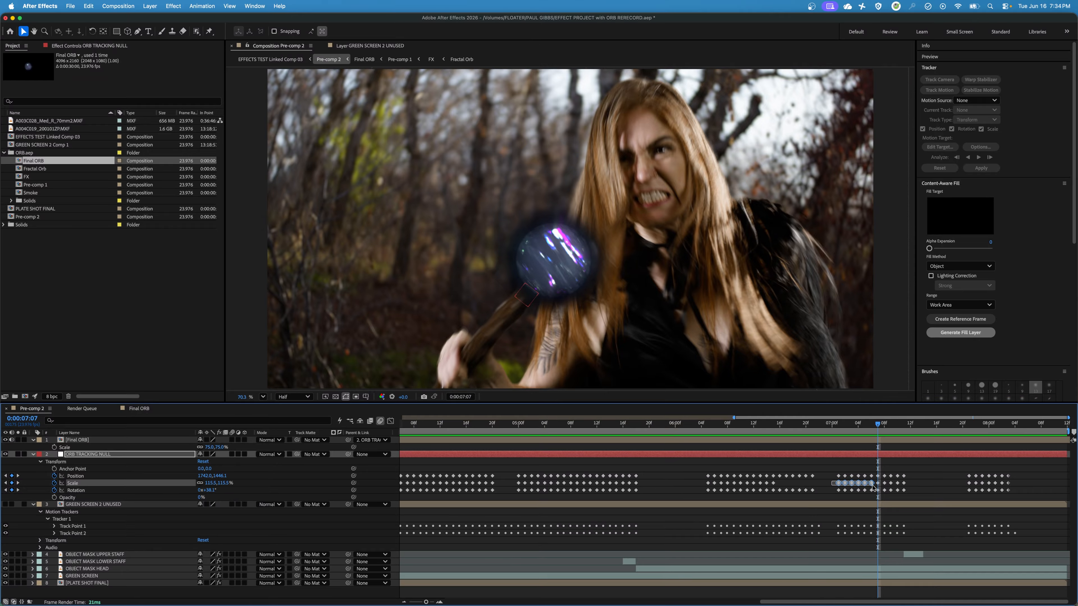
drag(877, 437, 894, 460)
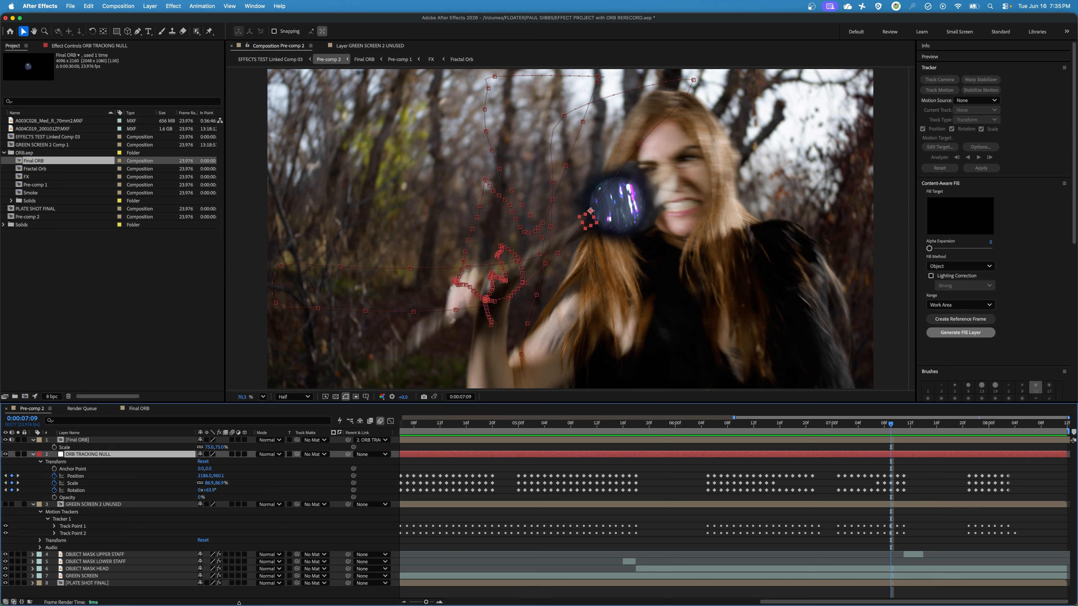
Step: Enable motion blur on the Final ORB layer at 0:00:06:18 and scrub the fast staff swing to 0:00:06:22
mouse_move(729, 432)
mouse_down()
mouse_move(697, 434)
mouse_move(821, 441)
mouse_move(794, 433)
mouse_up()
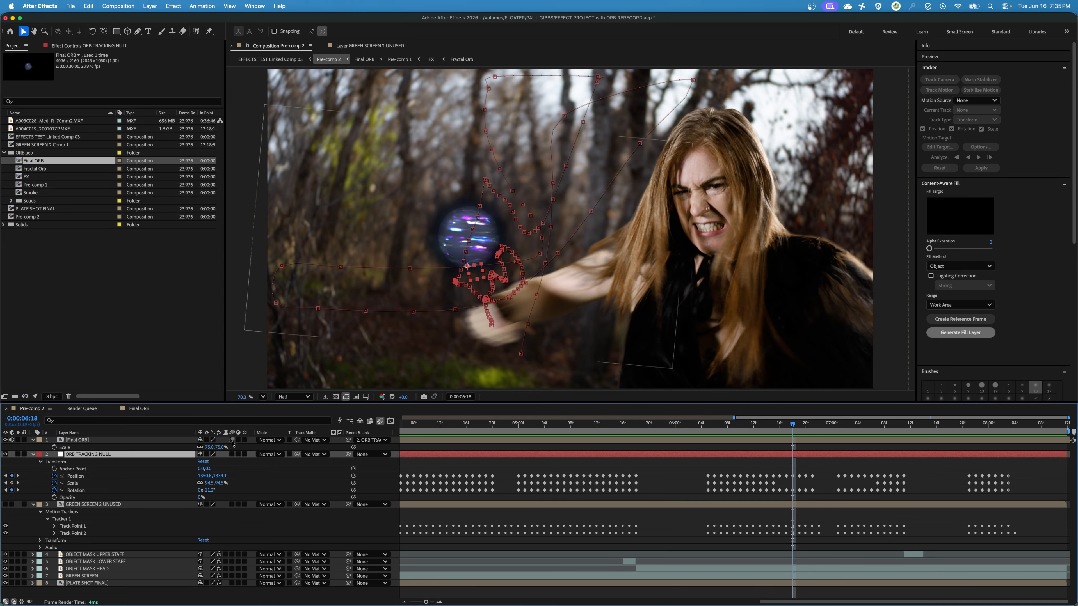
click(233, 455)
click(233, 441)
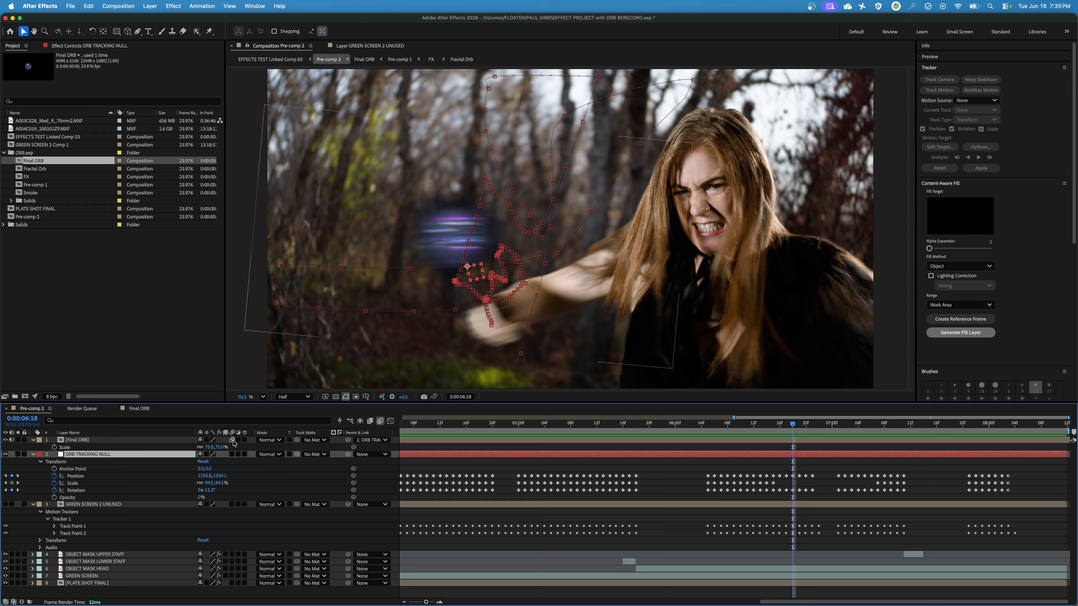
click(772, 431)
drag(771, 431, 820, 448)
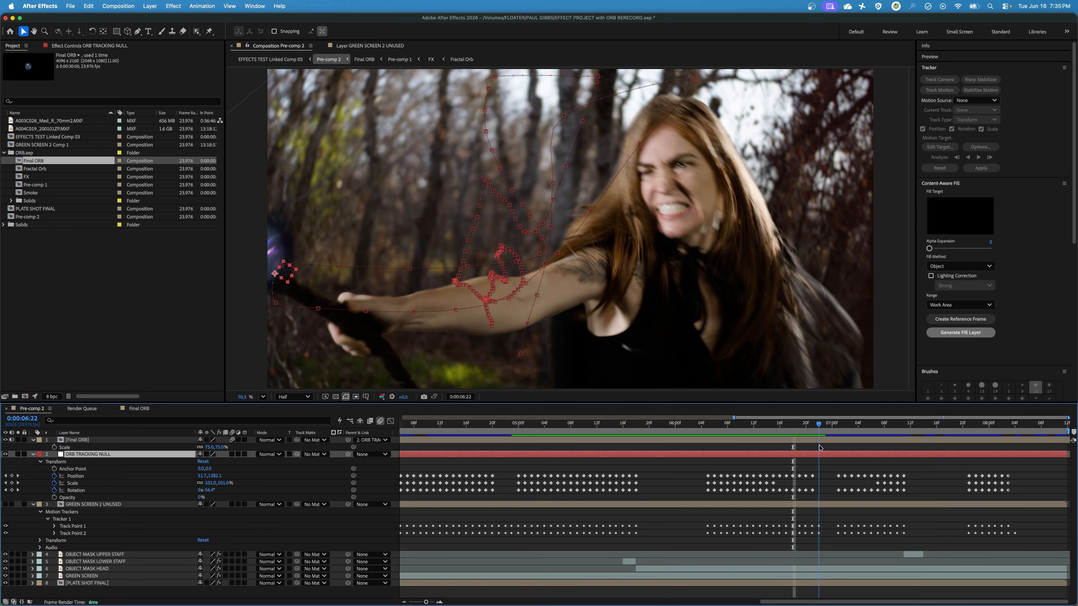